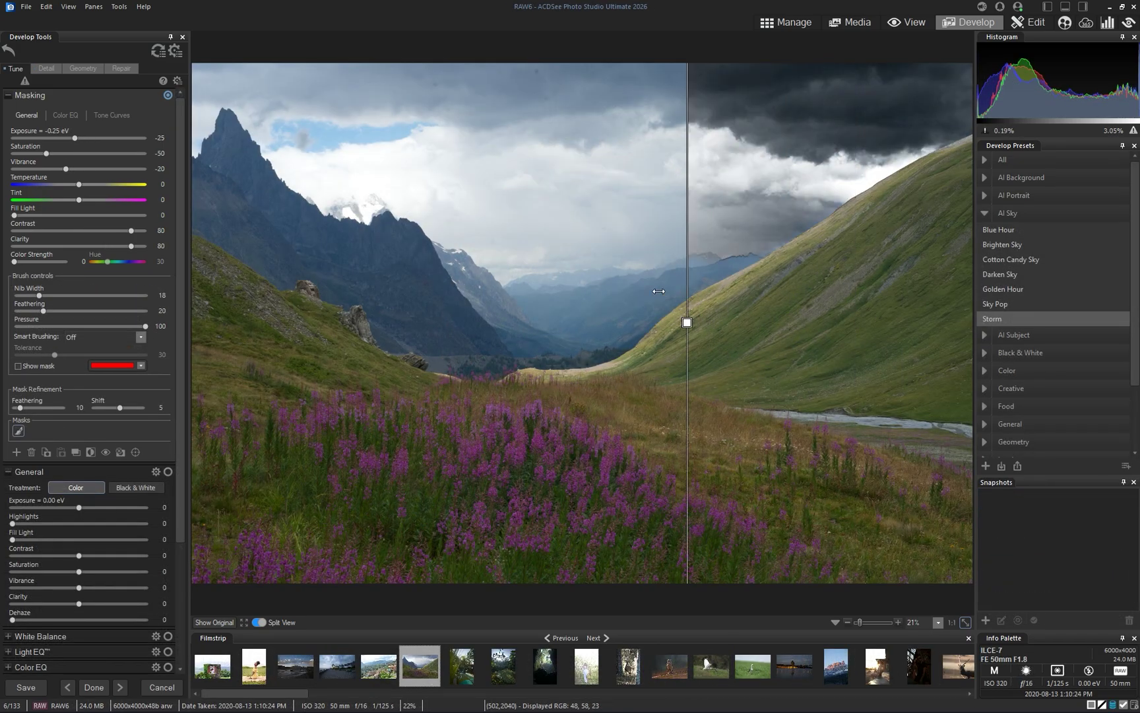
Shift the Vibrance layer's hair hue to -55 toward green, then open the egret RAW
left_click_drag(658, 291, 214, 294)
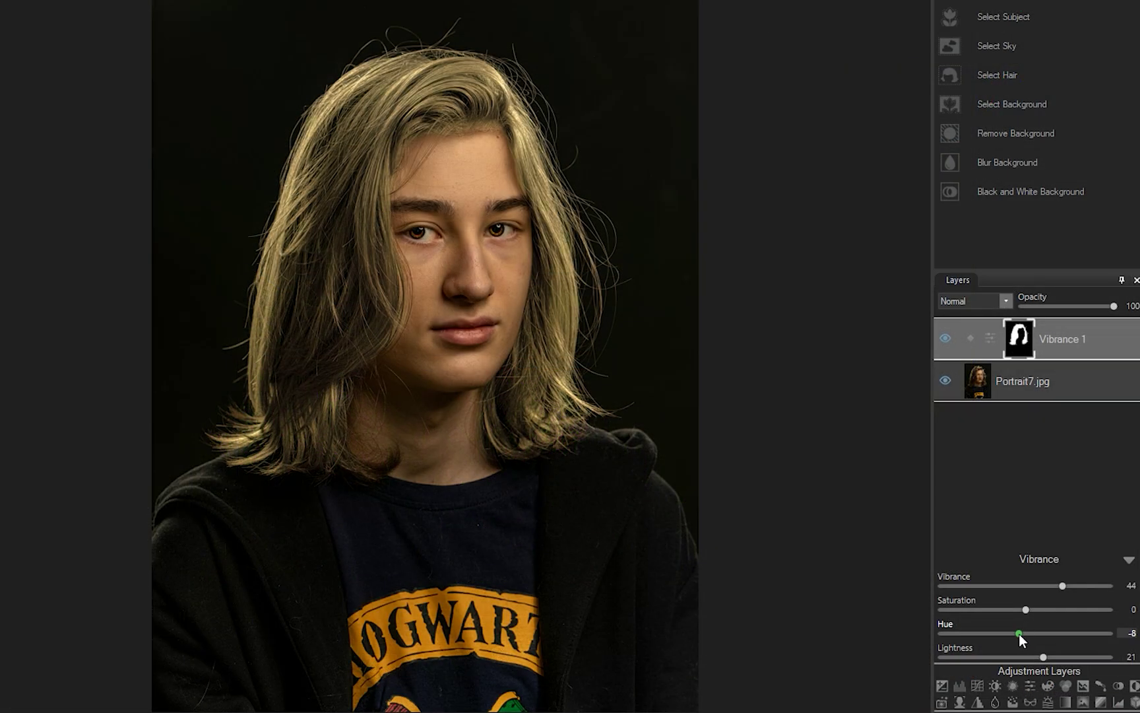
left_click_drag(1019, 633, 1054, 636)
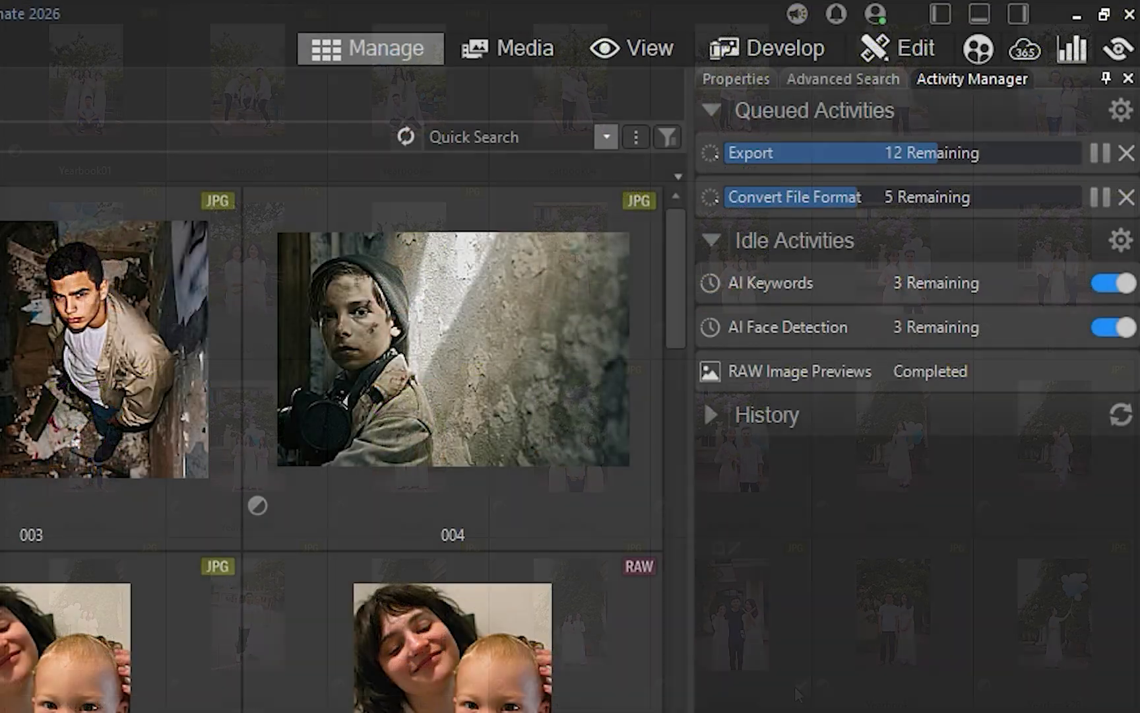
left_click_drag(672, 332, 654, 491)
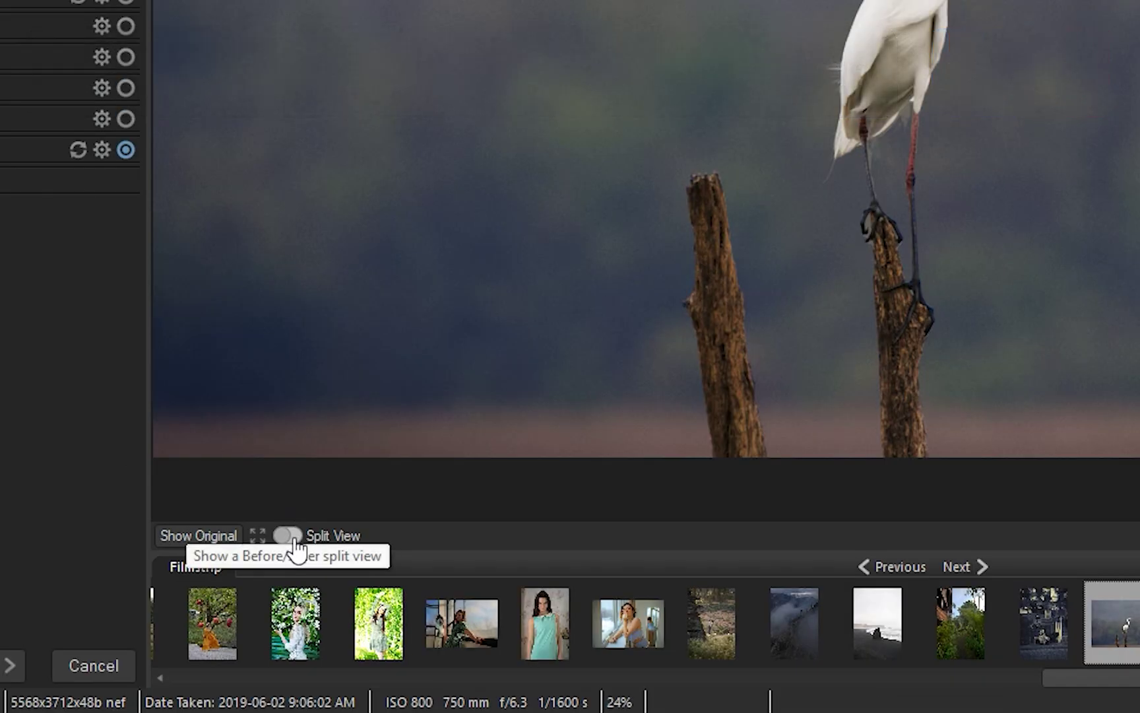
Turn on Split View and sweep the before/after line across the egret photo
left_click(288, 536)
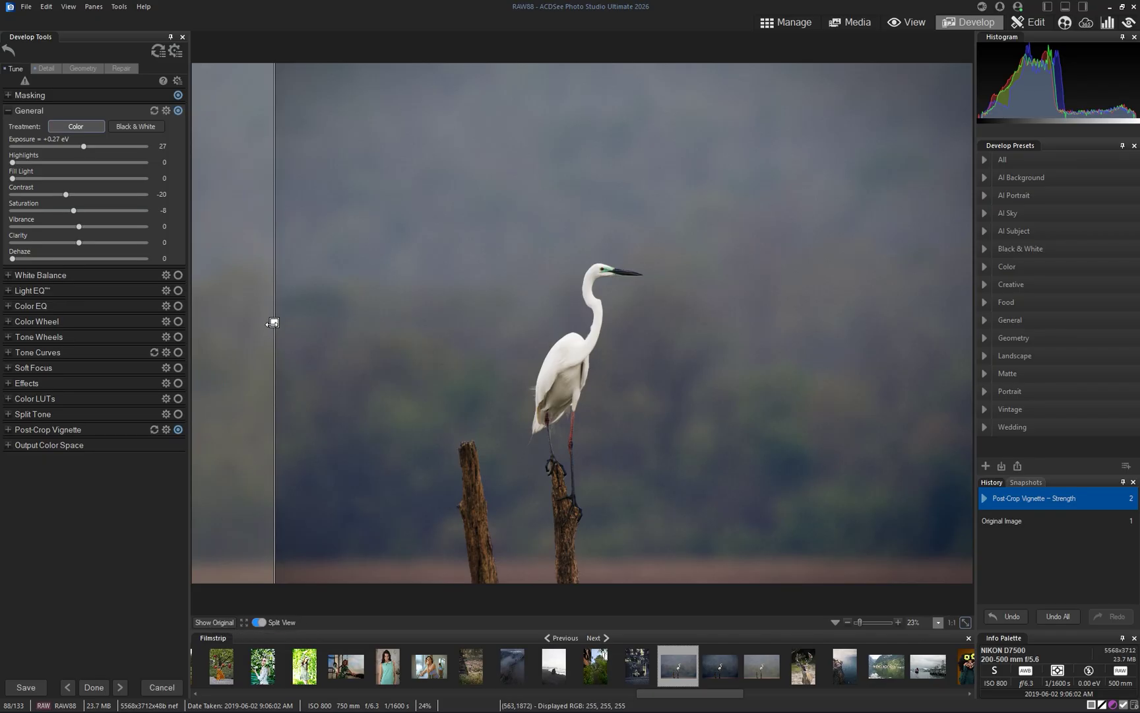
left_click_drag(275, 322, 239, 384)
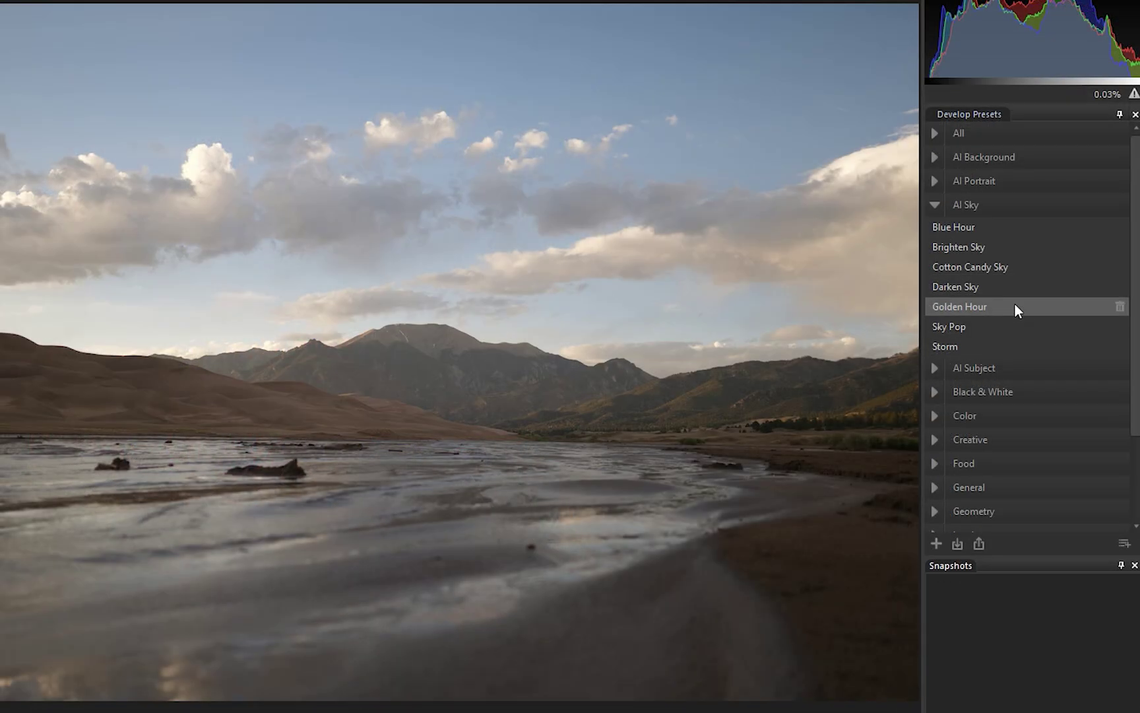
Batch-develop the Portrait photos with the Black & White Background preset
left_click(1015, 305)
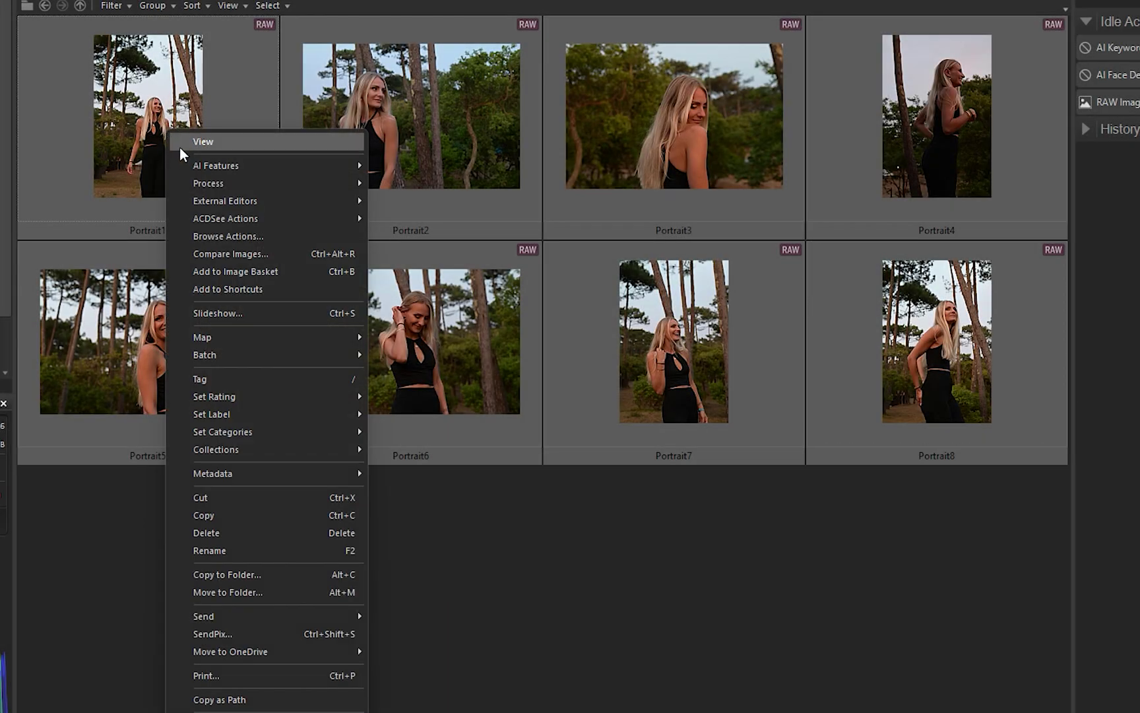
mouse_move(309, 353)
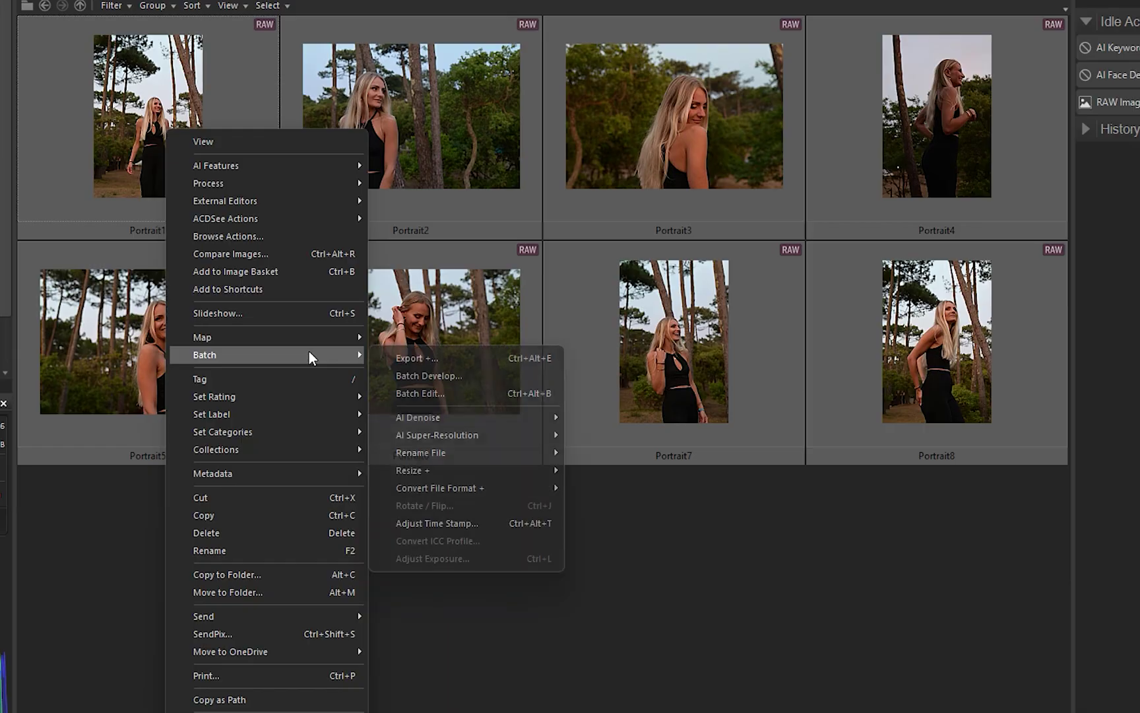
left_click(388, 373)
left_click(698, 257)
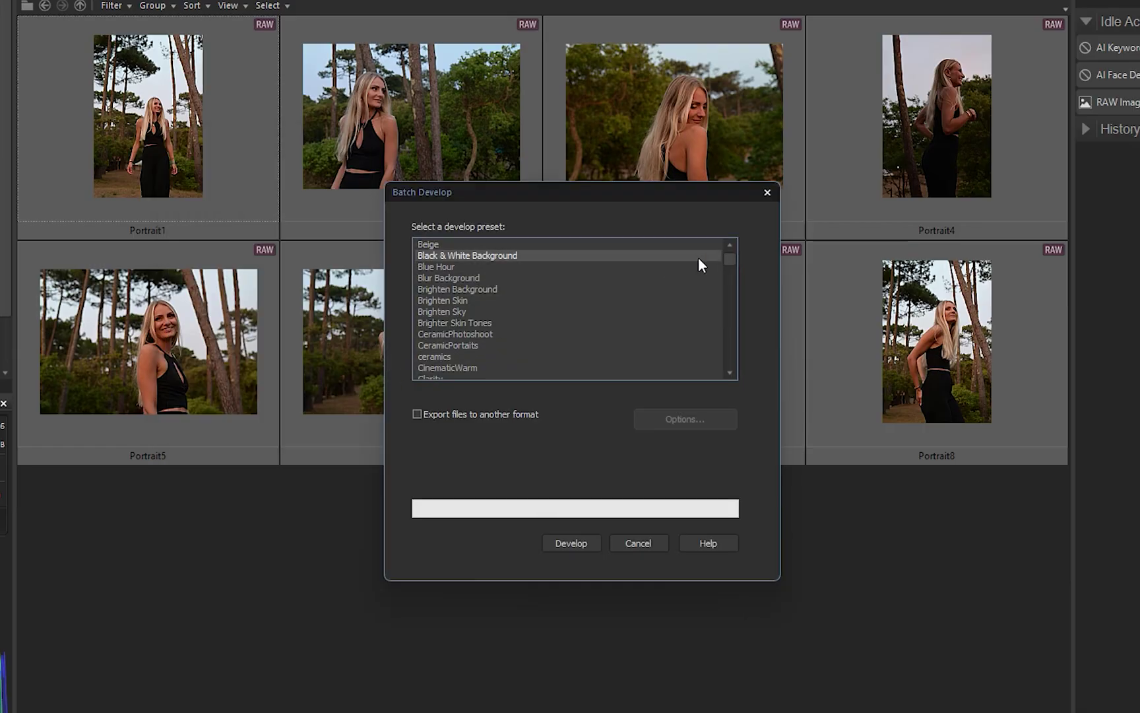
left_click(571, 543)
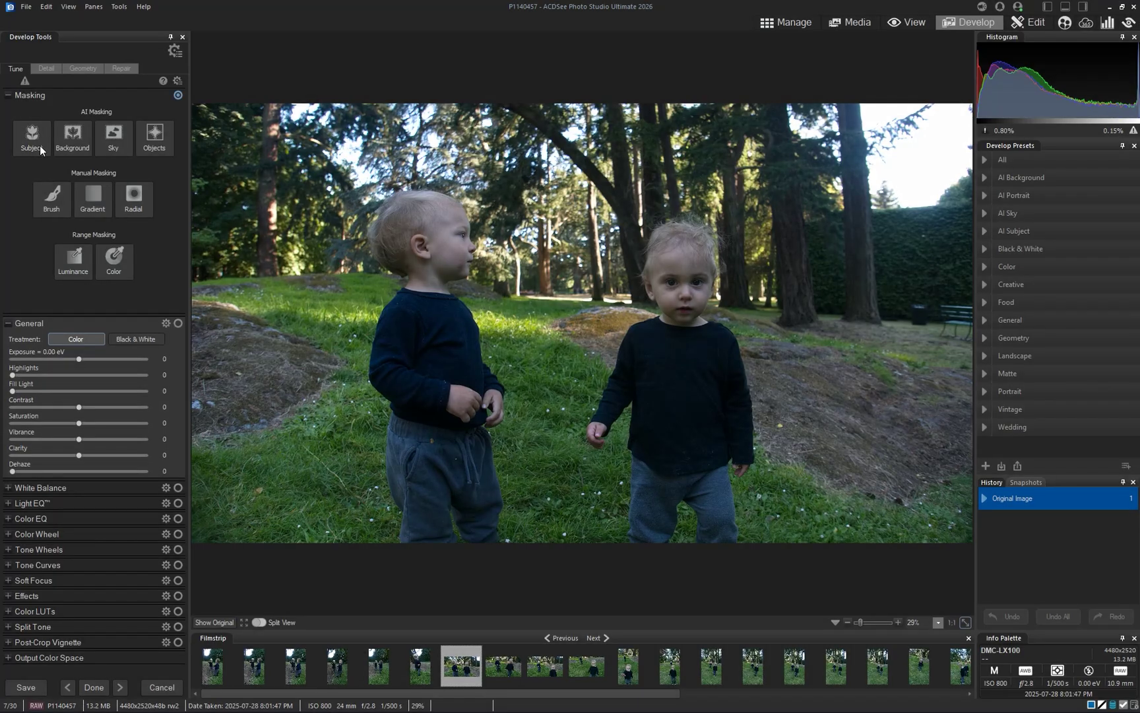
left_click(39, 145)
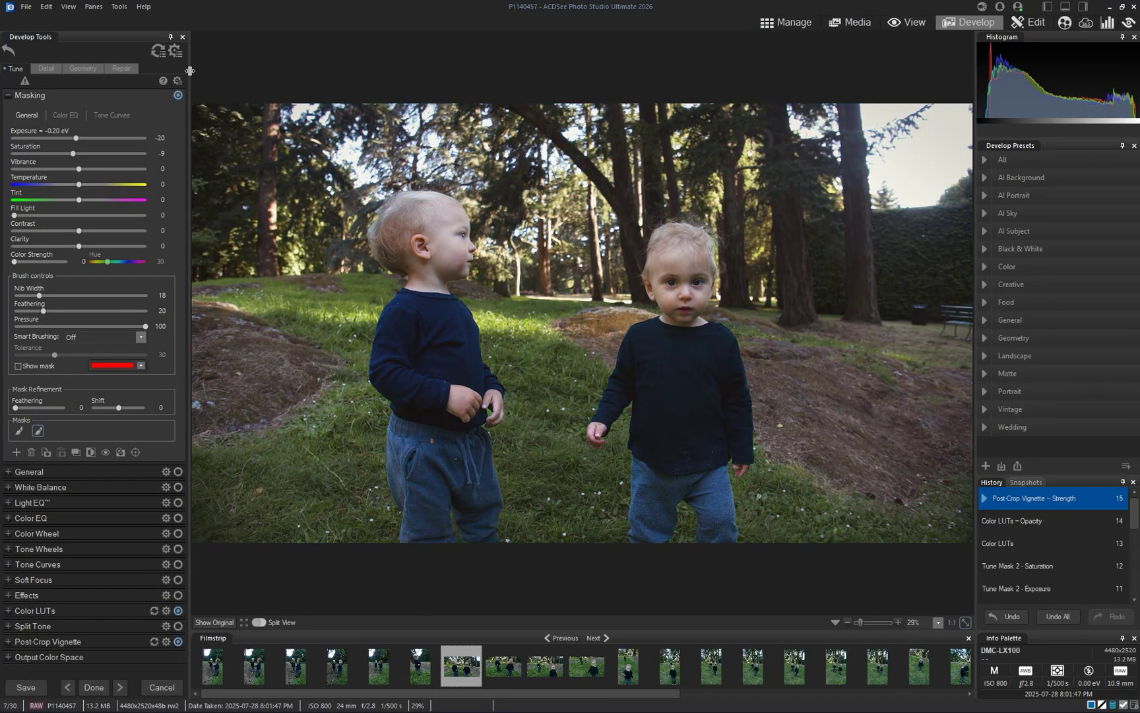
Save every current develop setting as a preset named KidsPortraits01
left_click(176, 52)
left_click(388, 225)
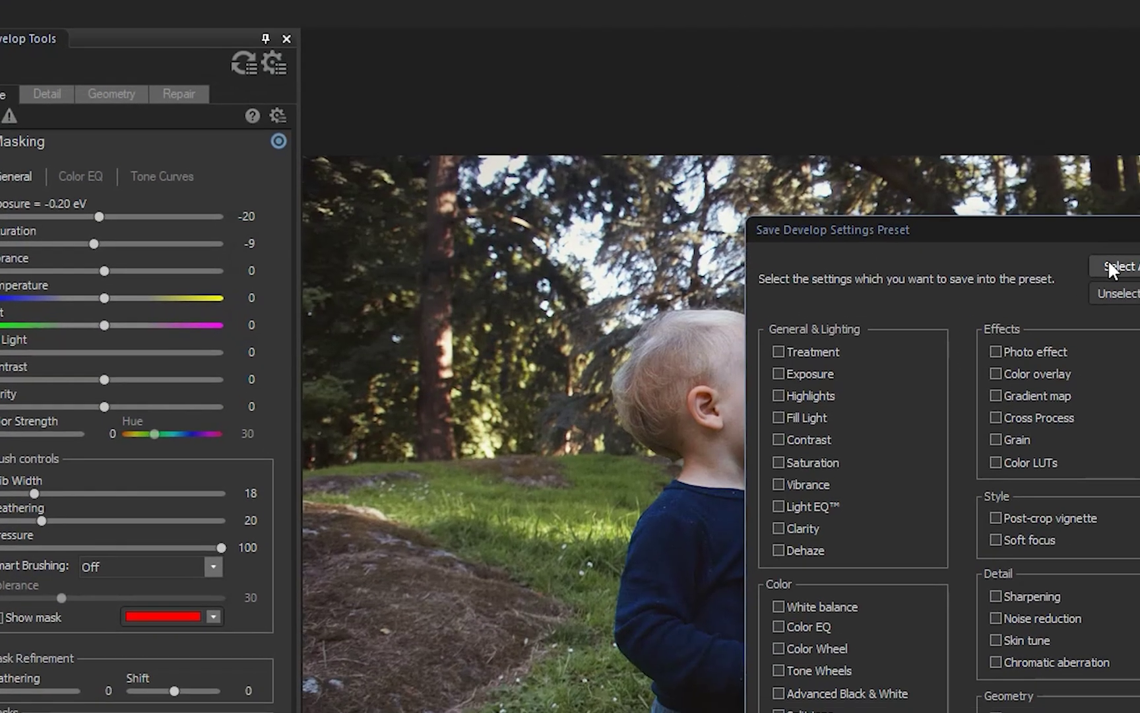
left_click(1111, 267)
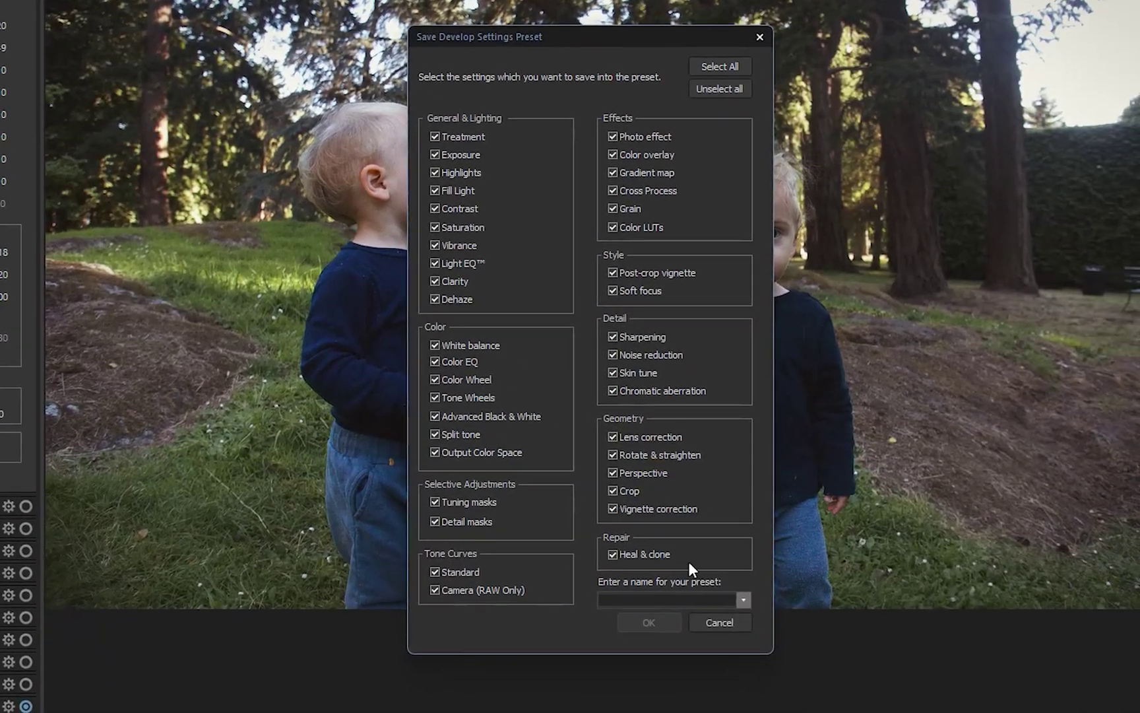
type("KidsPortraits01")
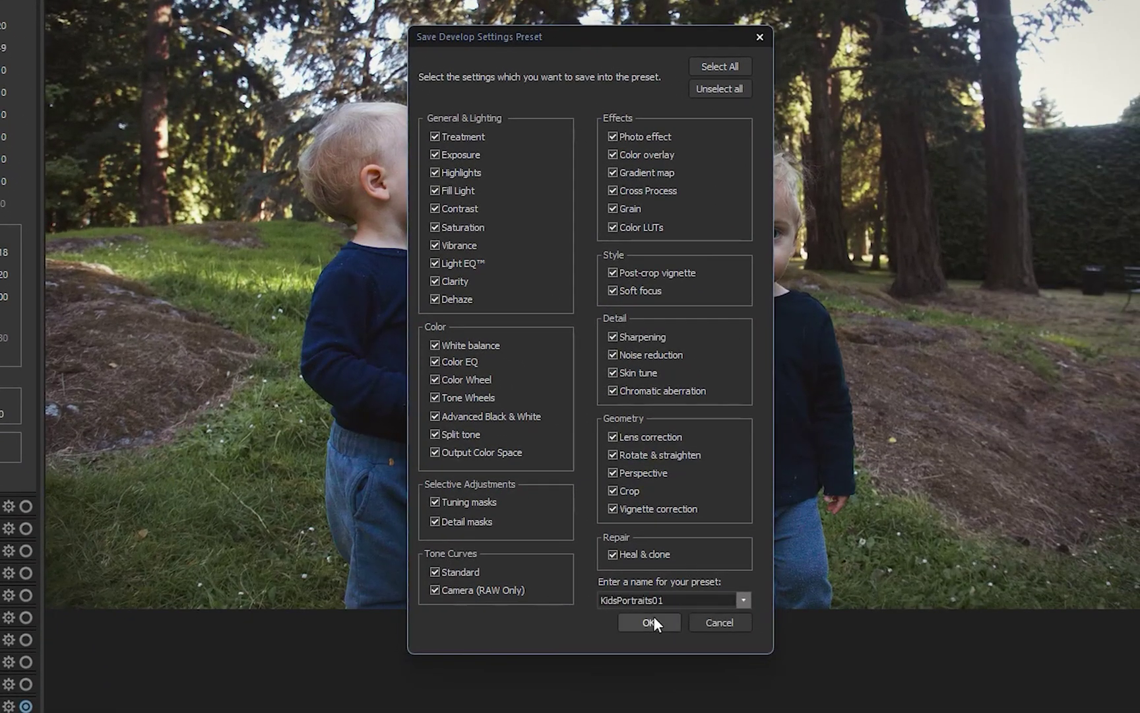
left_click(654, 616)
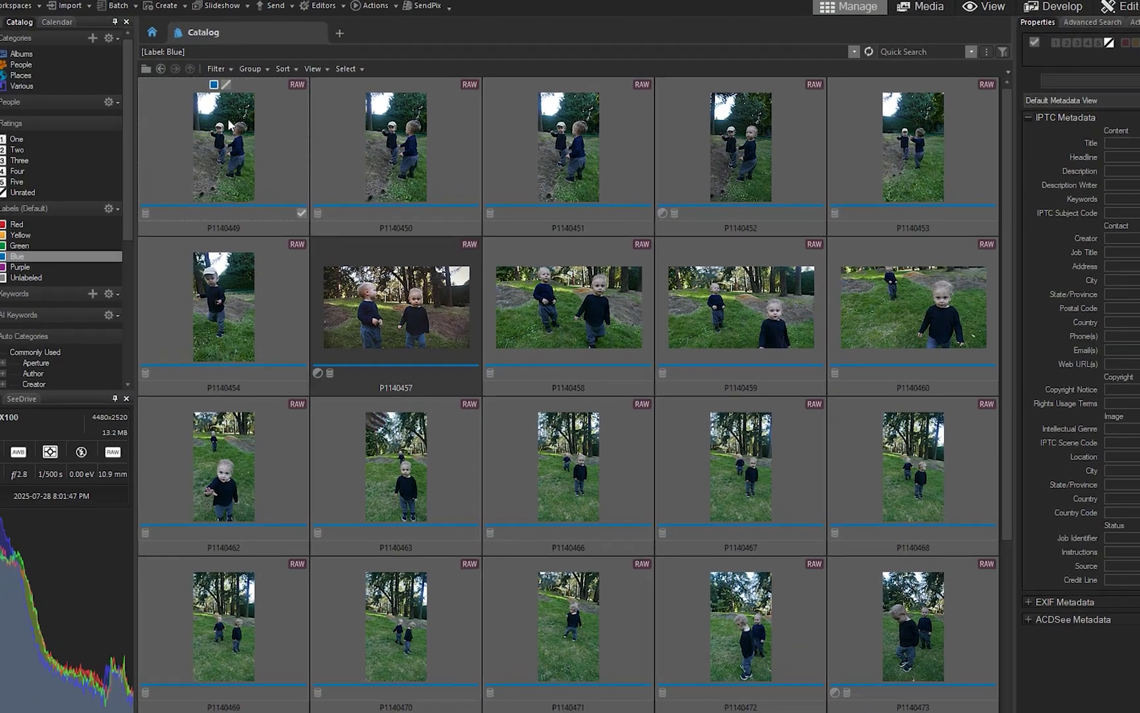
Apply KidsPortraits01 to the blue-labelled photos and step through them to P1140458
right_click(231, 123)
mouse_move(291, 170)
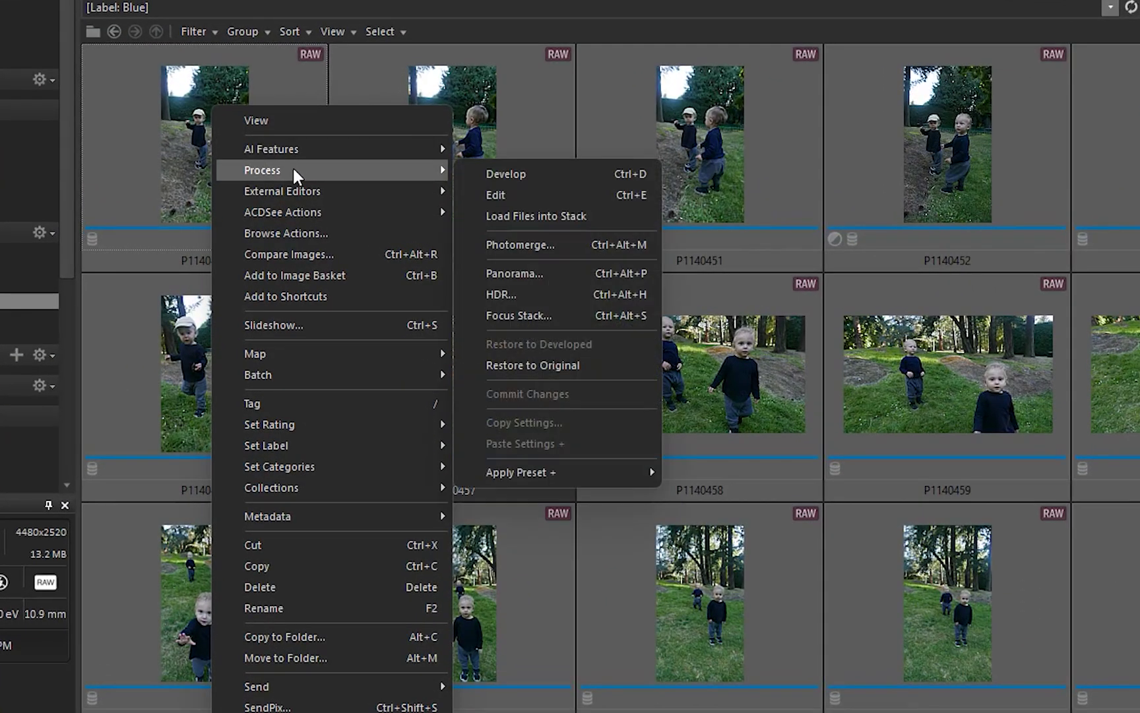
mouse_move(628, 473)
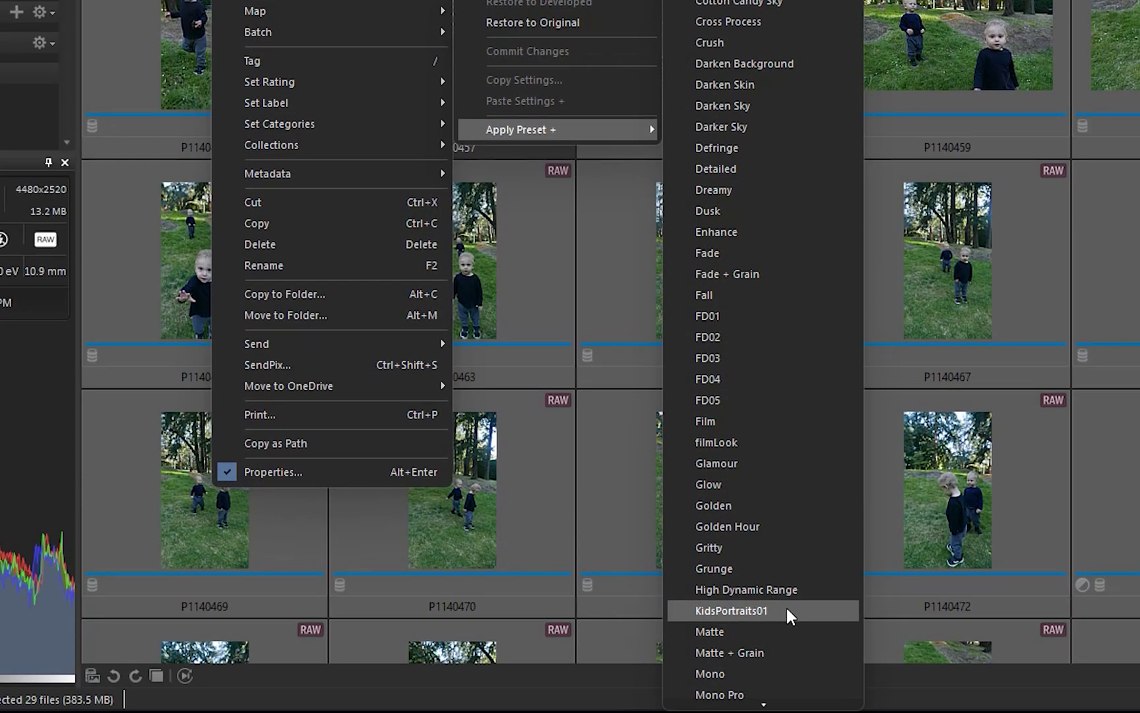
left_click(786, 607)
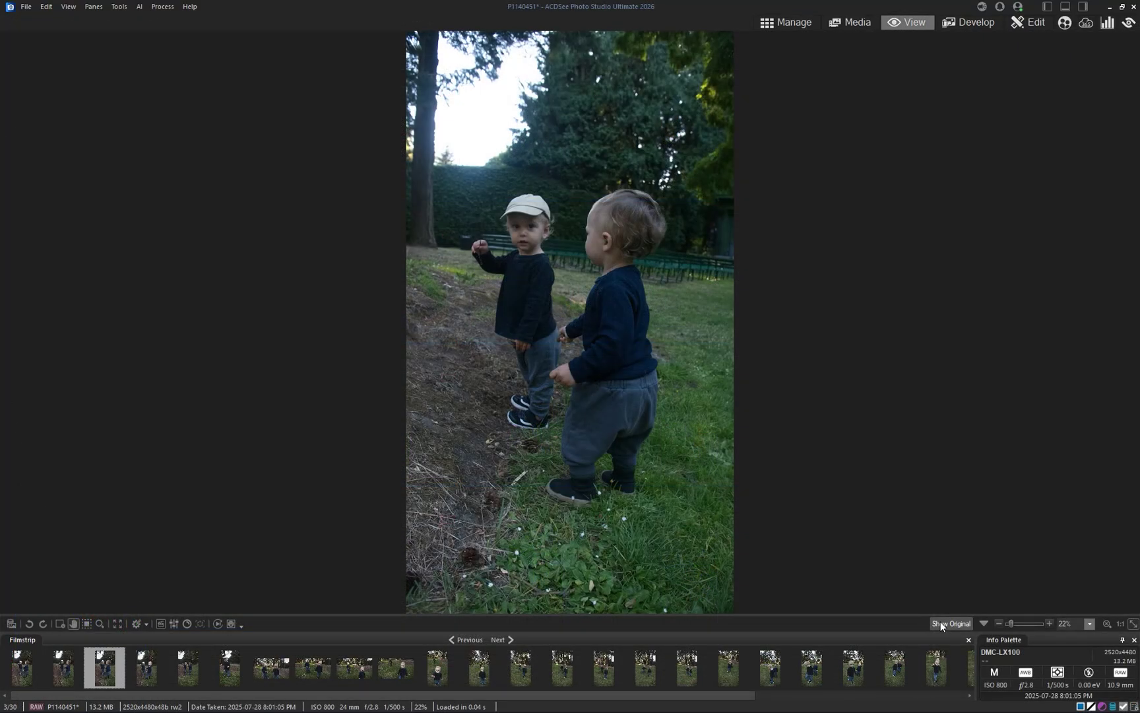
key("space")
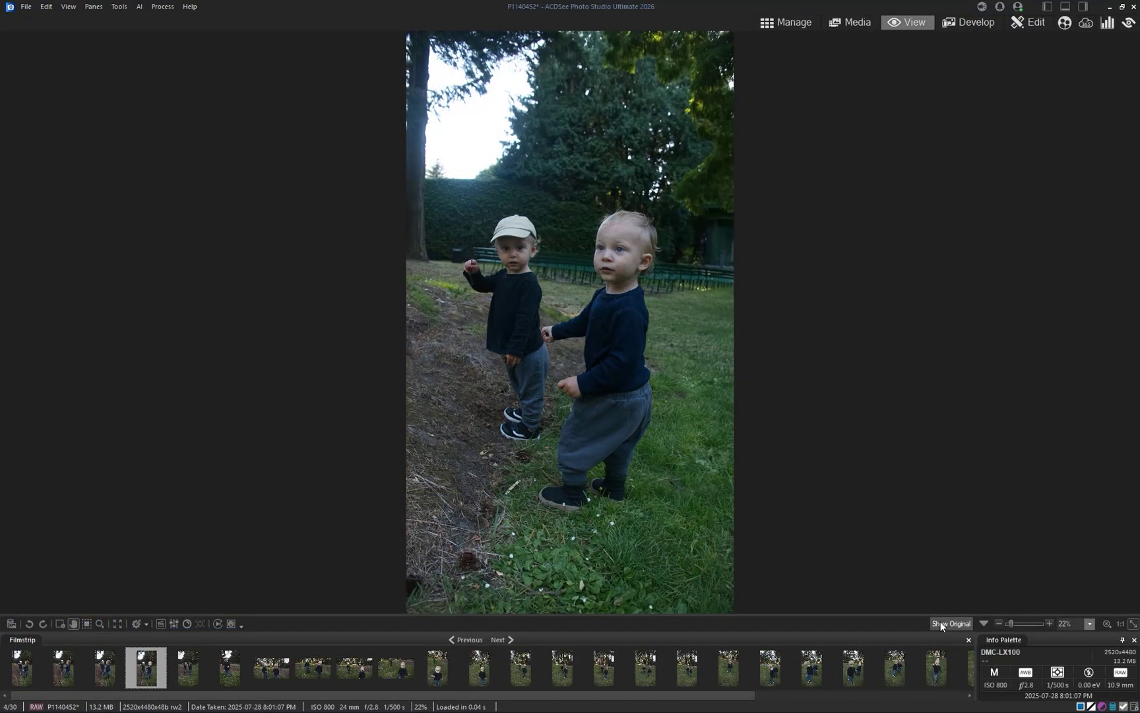
key("space")
key("space")
key("space")
key("space")
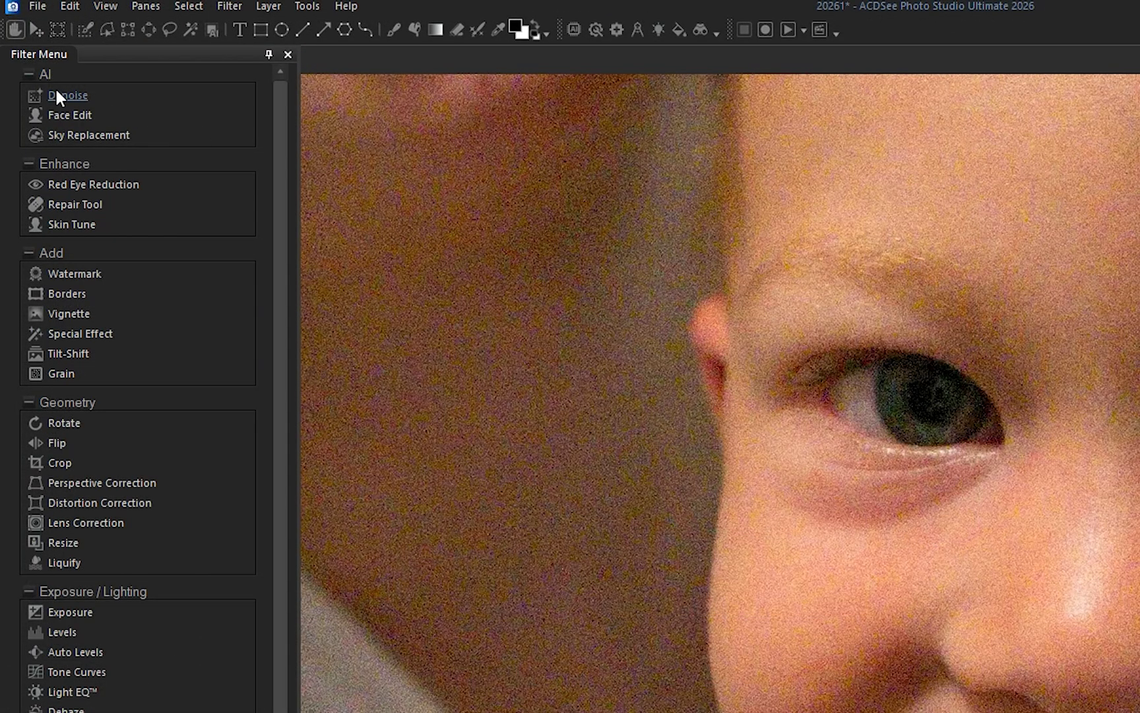
Apply AI Denoise at strength 75, brushing it onto the baby's face
left_click(57, 93)
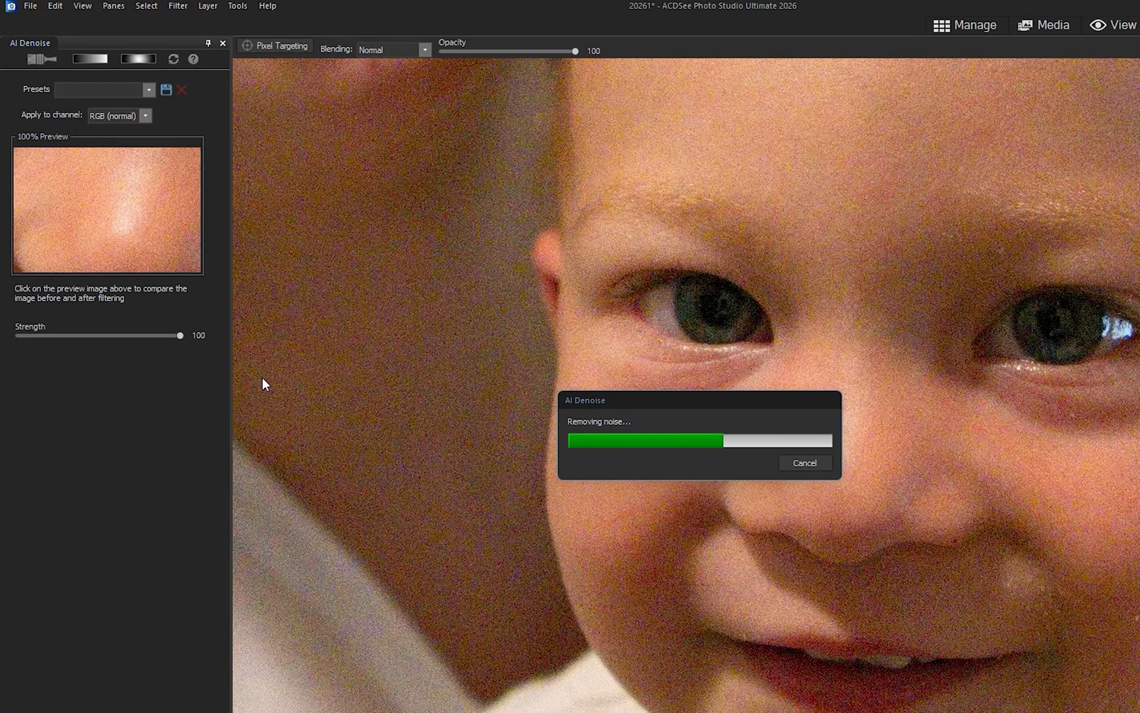
left_click(165, 334)
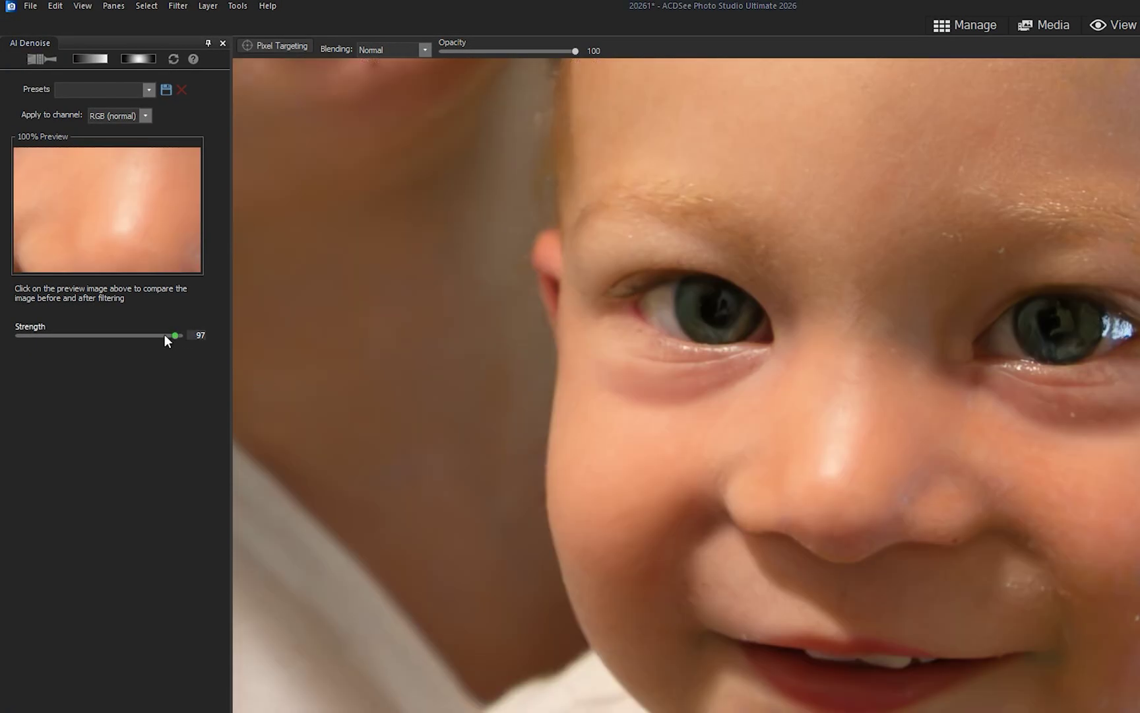
left_click_drag(117, 335, 140, 334)
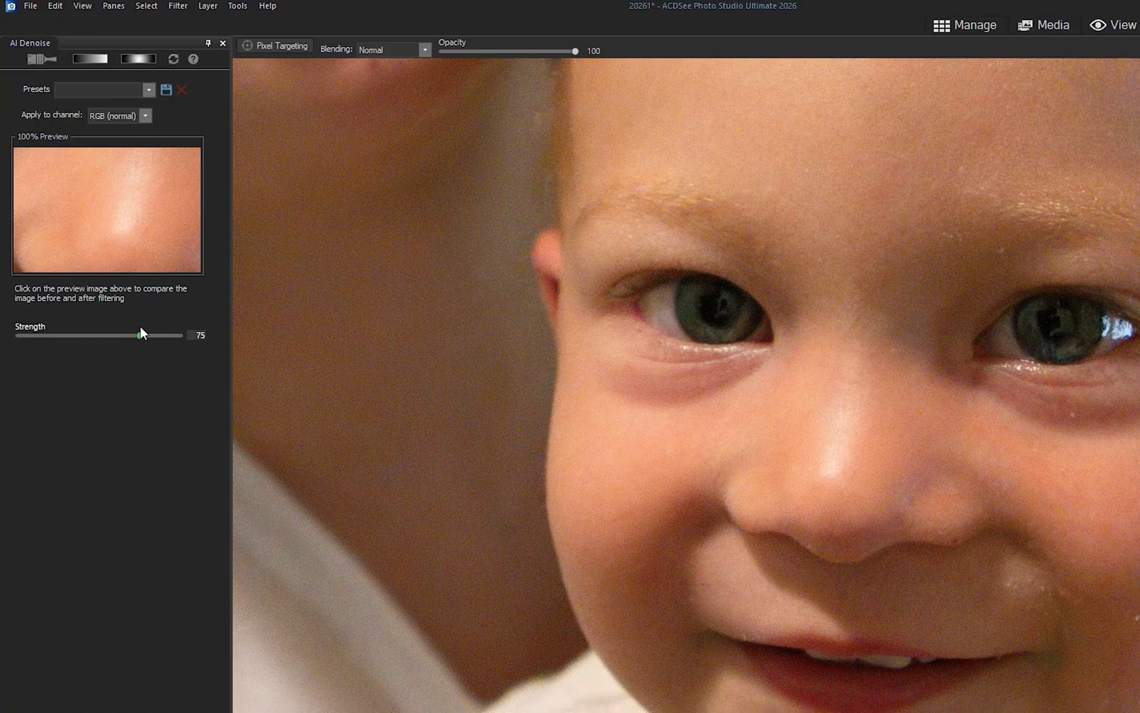
left_click(35, 56)
mouse_move(460, 227)
left_mouse_down()
mouse_move(624, 458)
mouse_move(802, 649)
mouse_move(860, 336)
mouse_move(948, 292)
mouse_move(1018, 565)
mouse_move(1139, 359)
left_mouse_up()
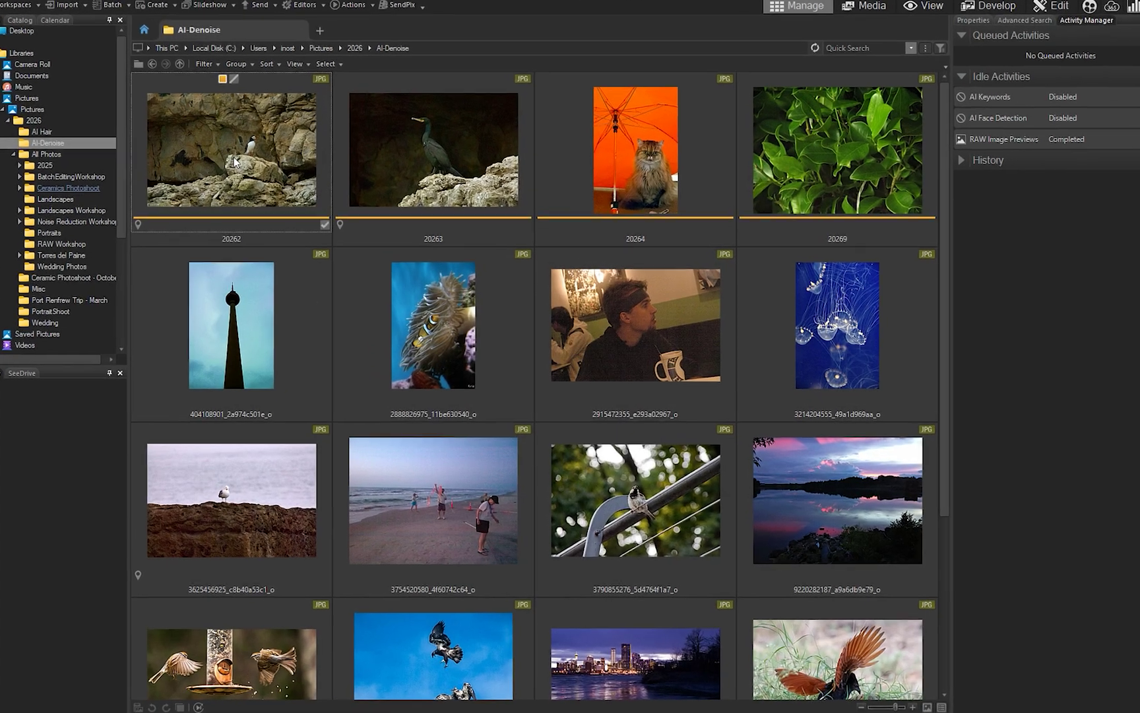
AI-denoise the puffin and bird-feeder photos at strength 100, saving JPEGs in the same folder
right_click(250, 166)
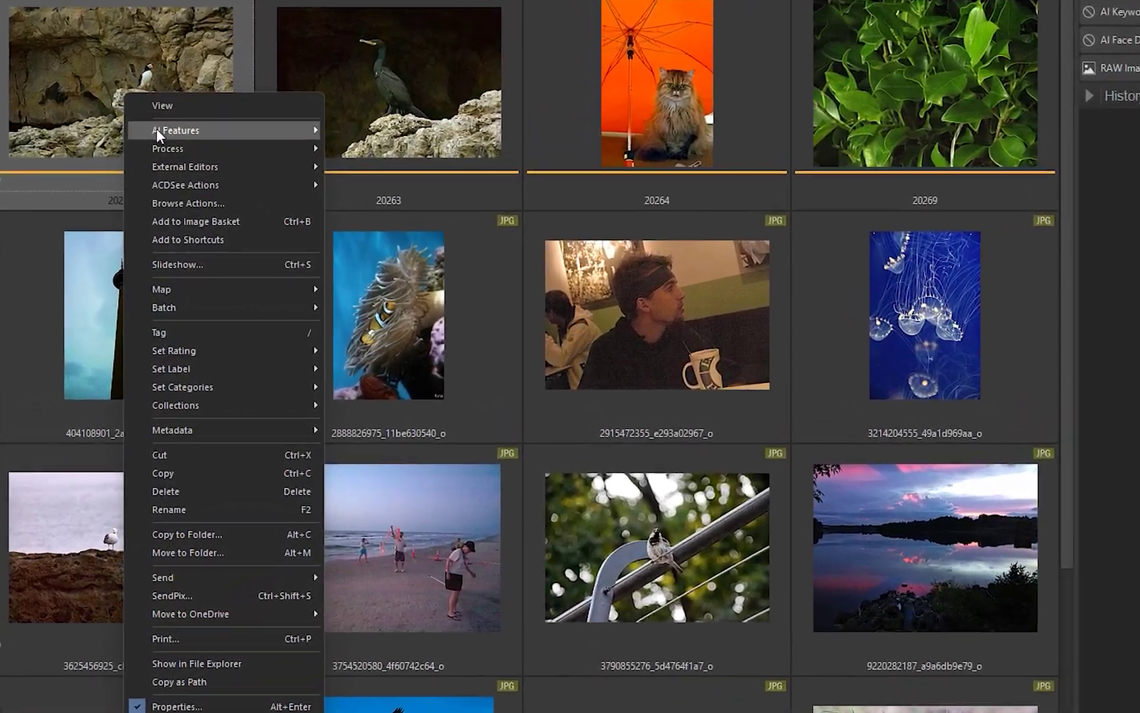
mouse_move(189, 146)
left_click(387, 114)
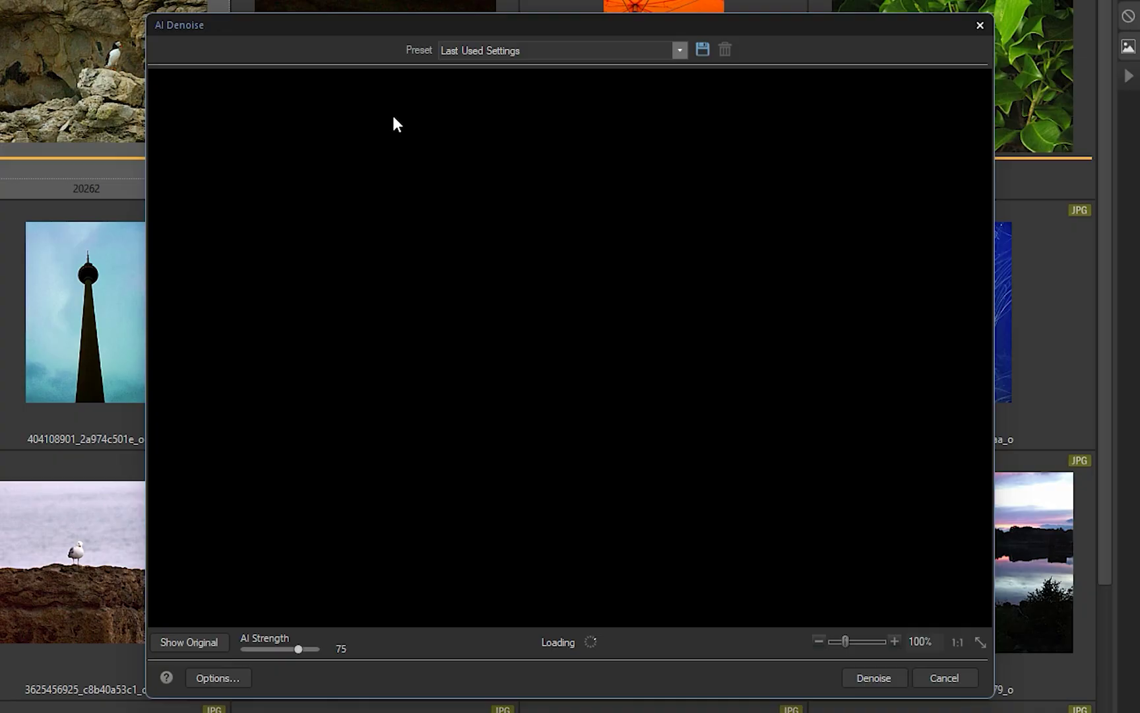
left_click_drag(847, 296, 479, 331)
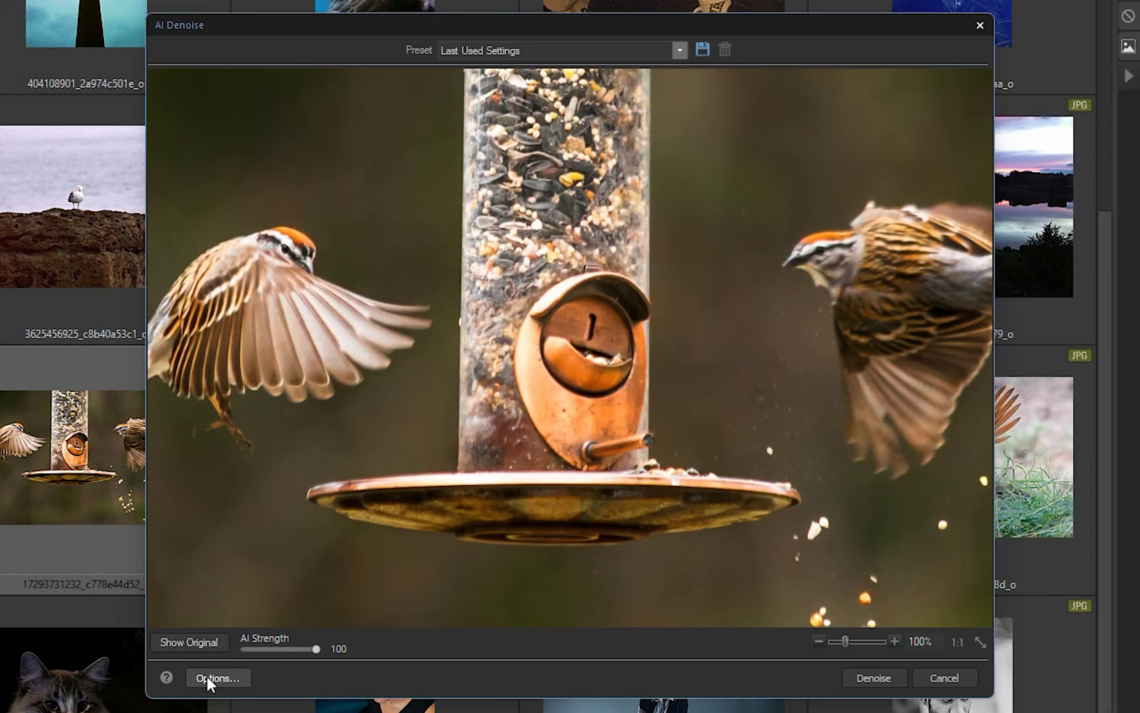
left_click(207, 678)
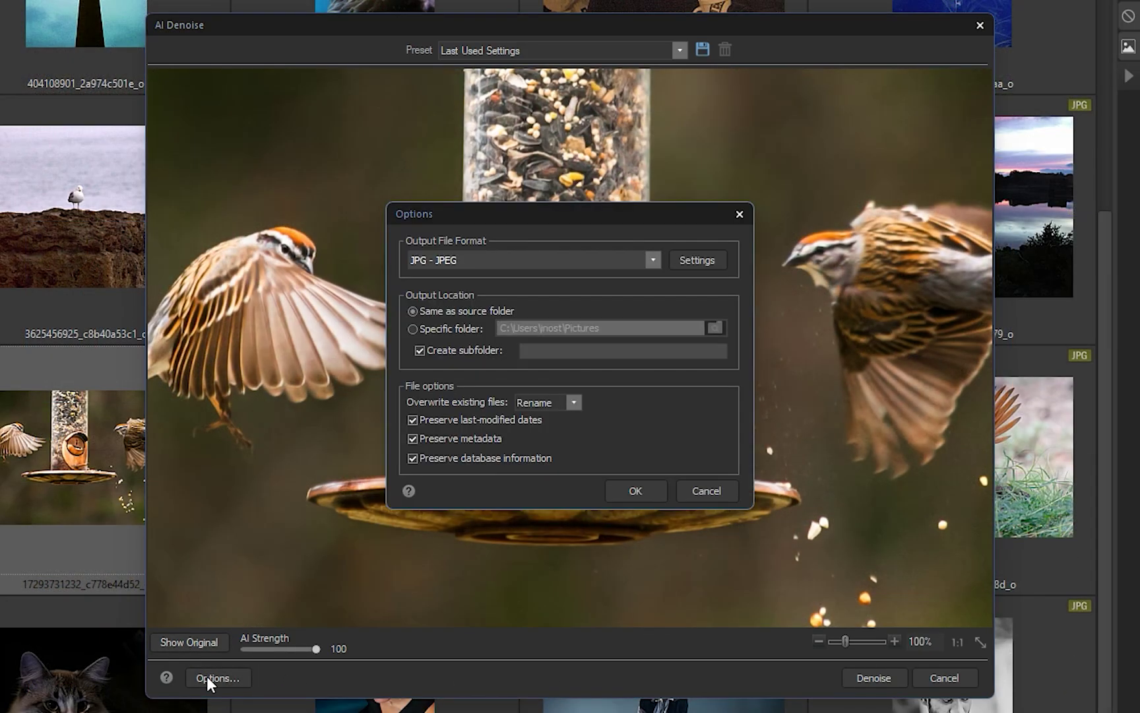
left_click(636, 492)
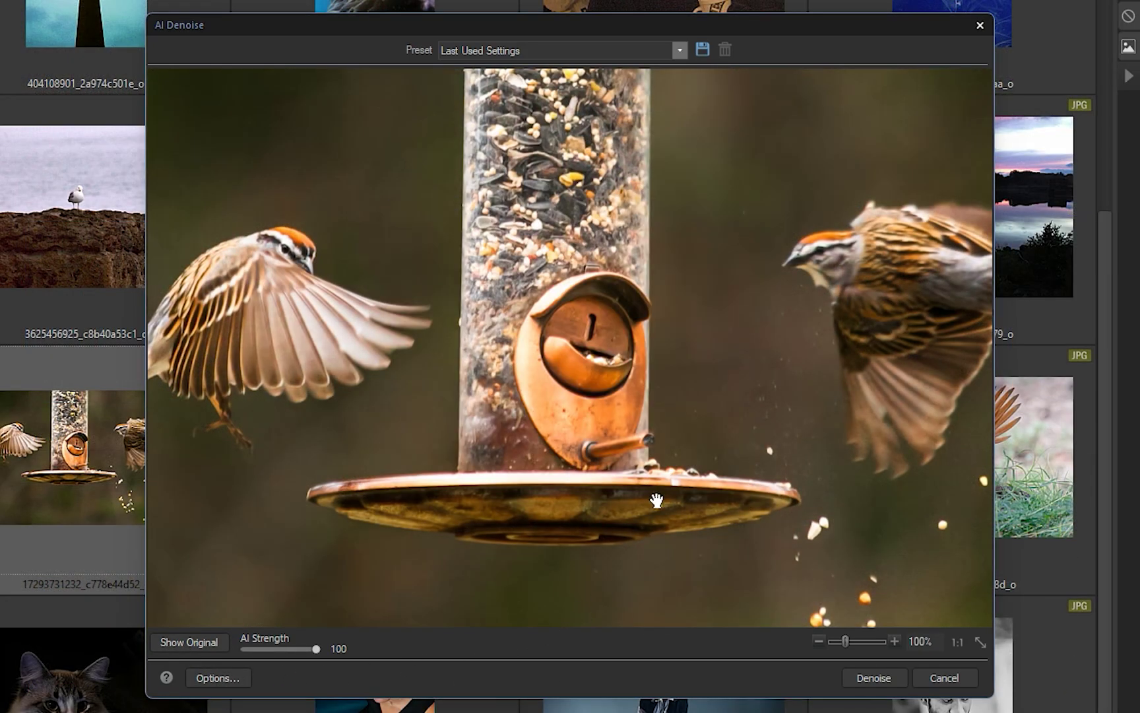
left_click(861, 675)
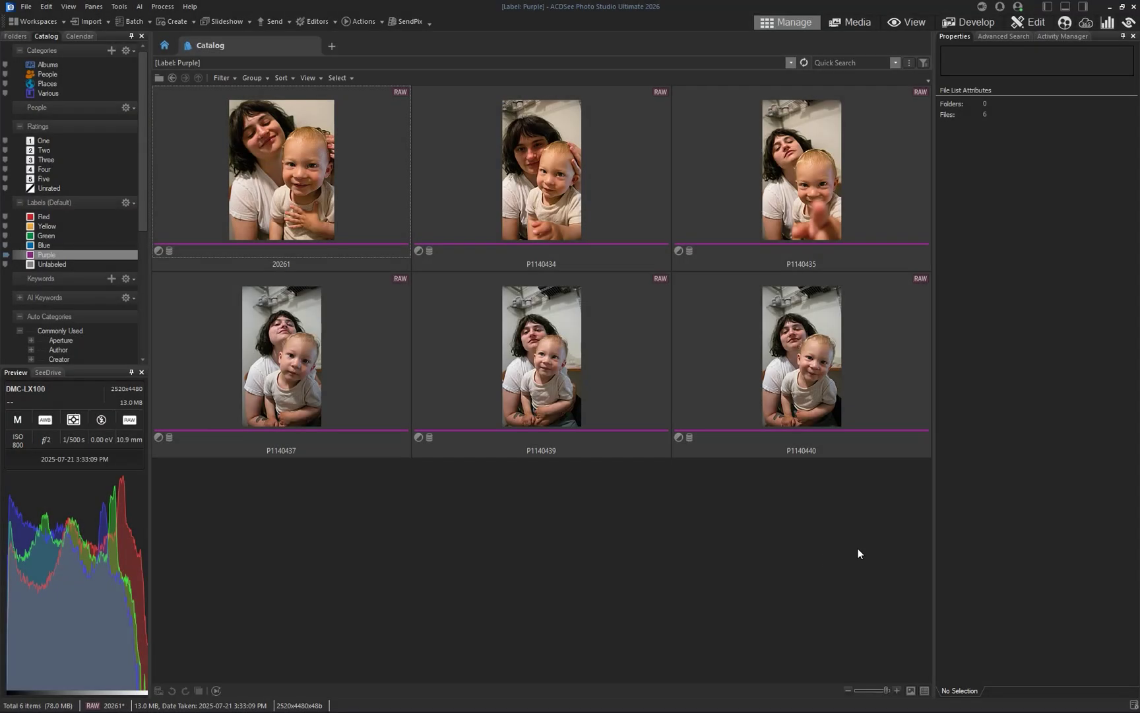
Batch AI-denoise all six purple-labelled photos at strength 75 with JPEG output
left_click_drag(857, 549, 267, 148)
right_click(267, 149)
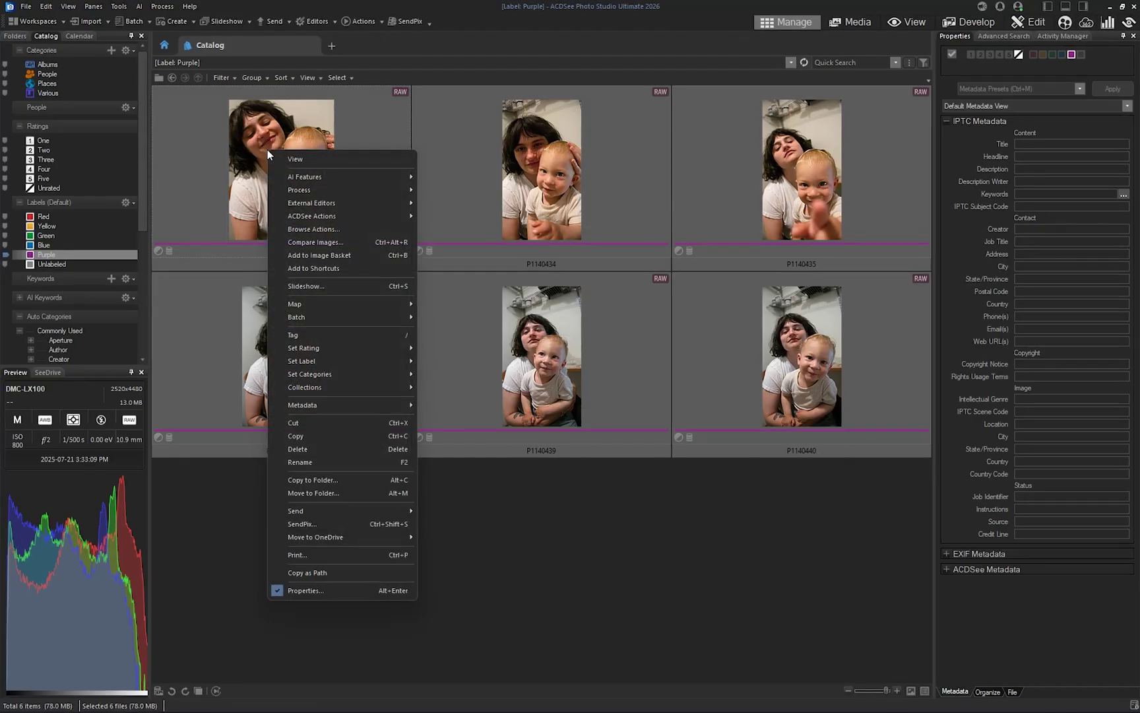
mouse_move(374, 320)
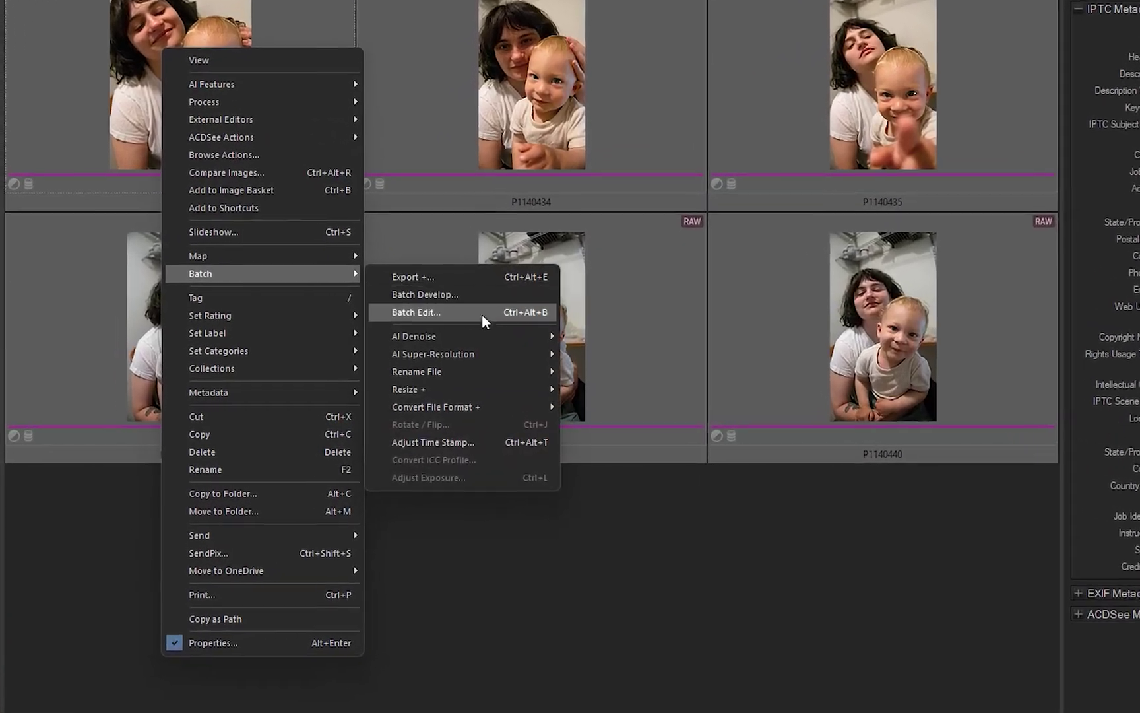
mouse_move(508, 341)
left_click(588, 345)
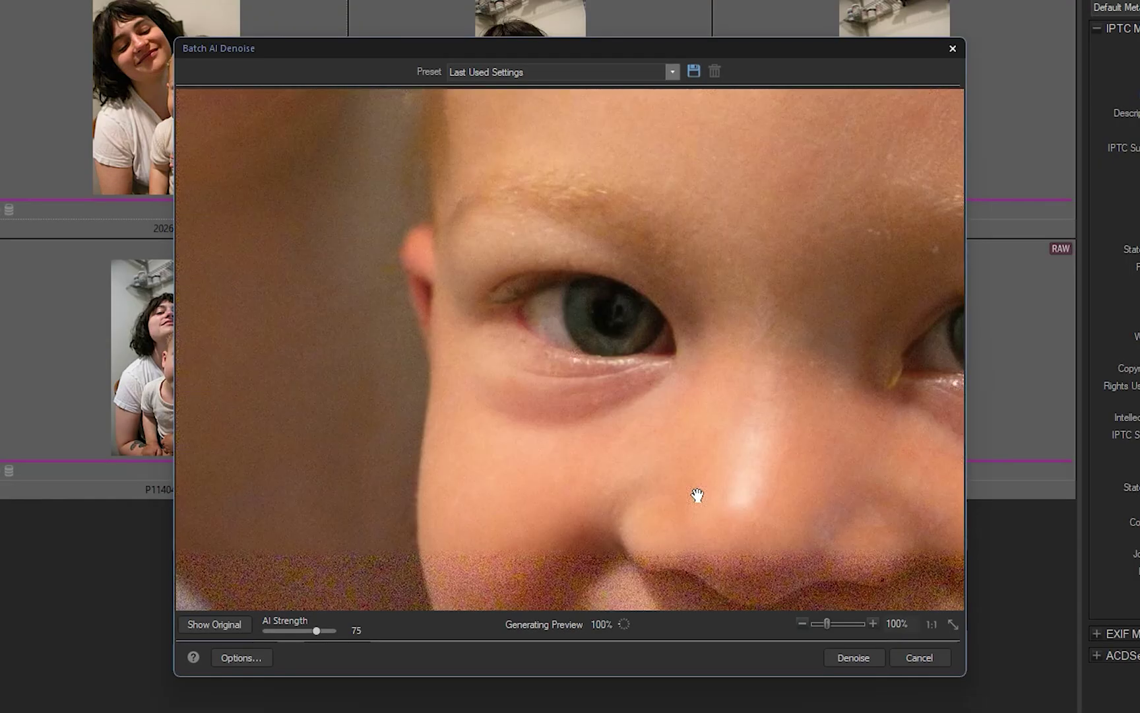
left_click(234, 659)
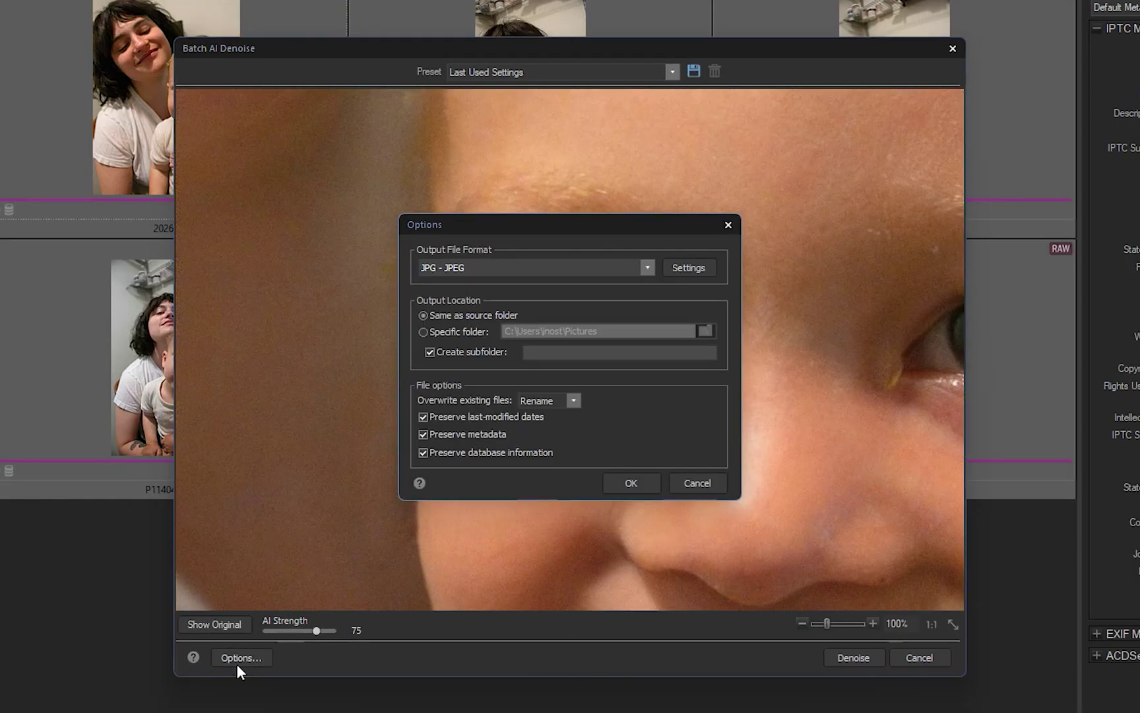
left_click(645, 268)
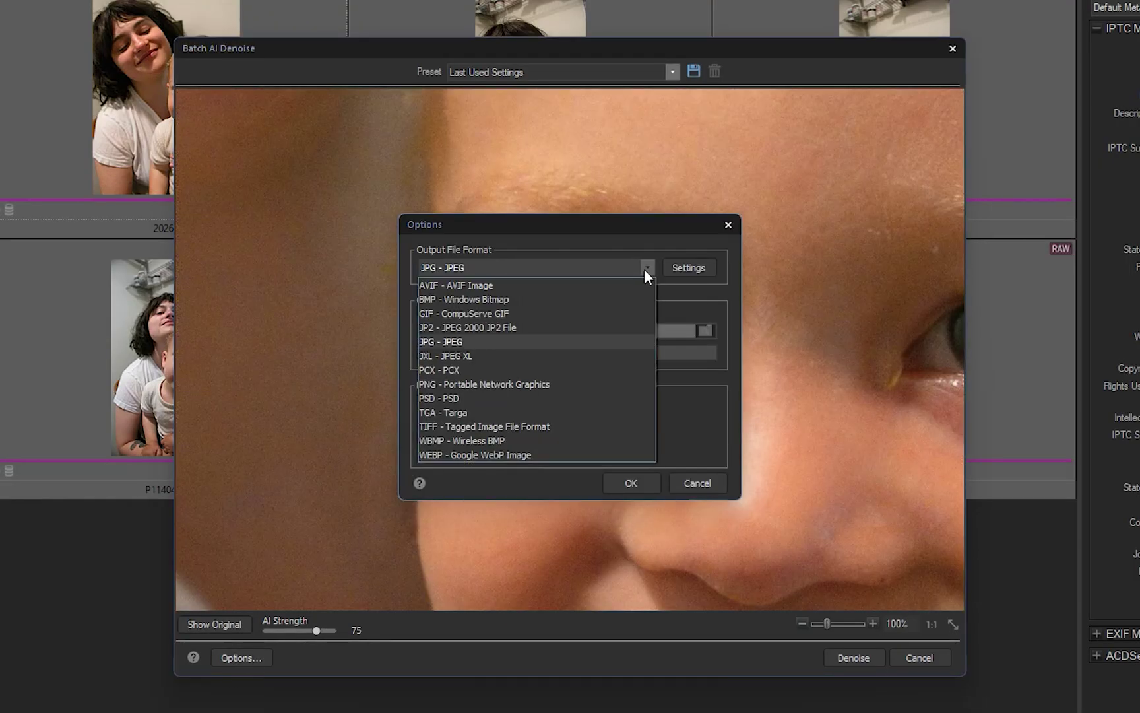
left_click(645, 268)
left_click(632, 483)
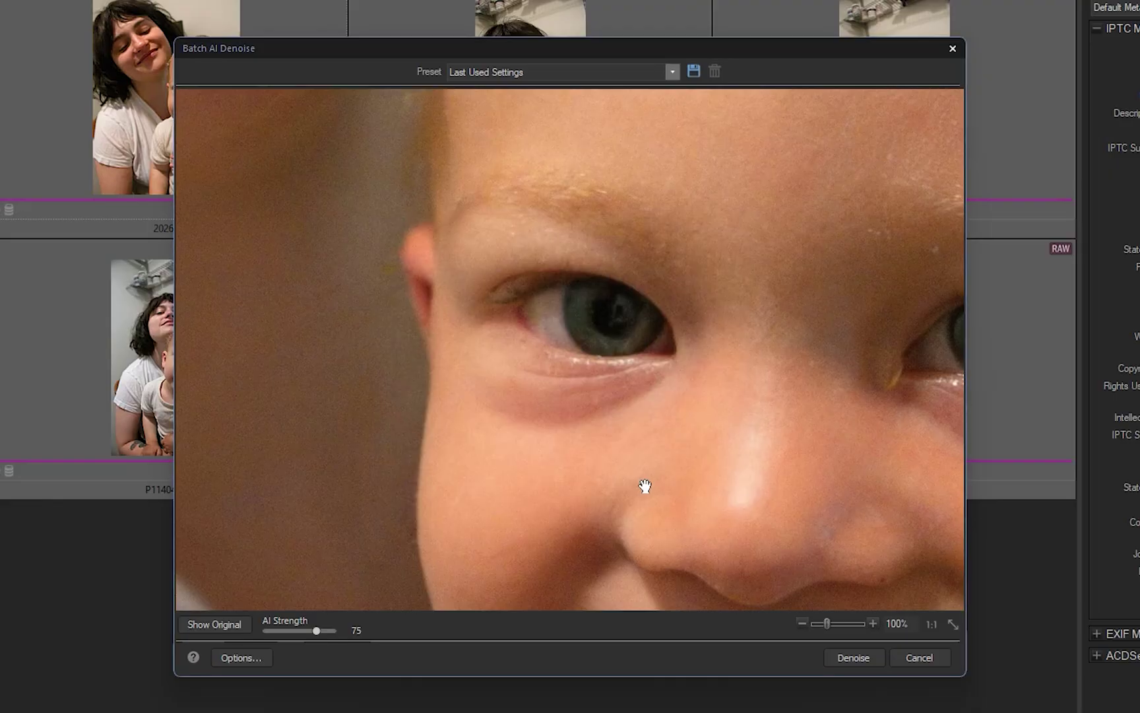
left_click(853, 657)
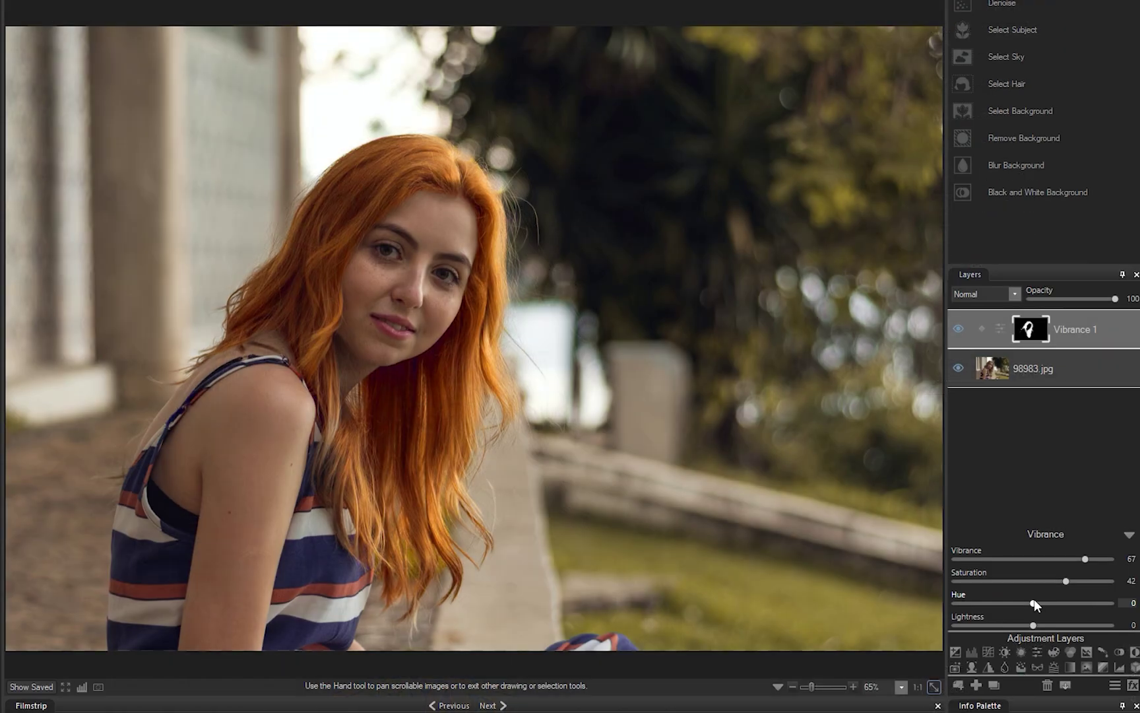
Set the hair Vibrance layer to hue 10, lightness 19 and saturation 34
mouse_move(1033, 602)
left_mouse_down()
mouse_move(988, 605)
mouse_move(1038, 601)
left_mouse_up()
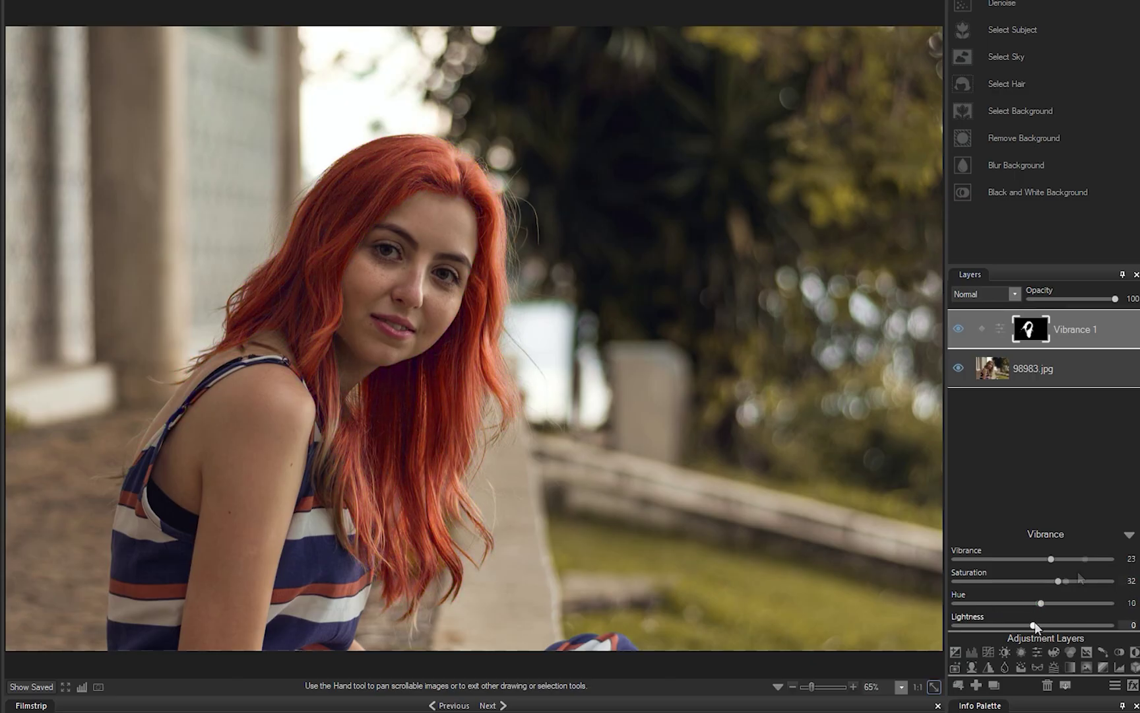
left_click_drag(1034, 625, 1060, 584)
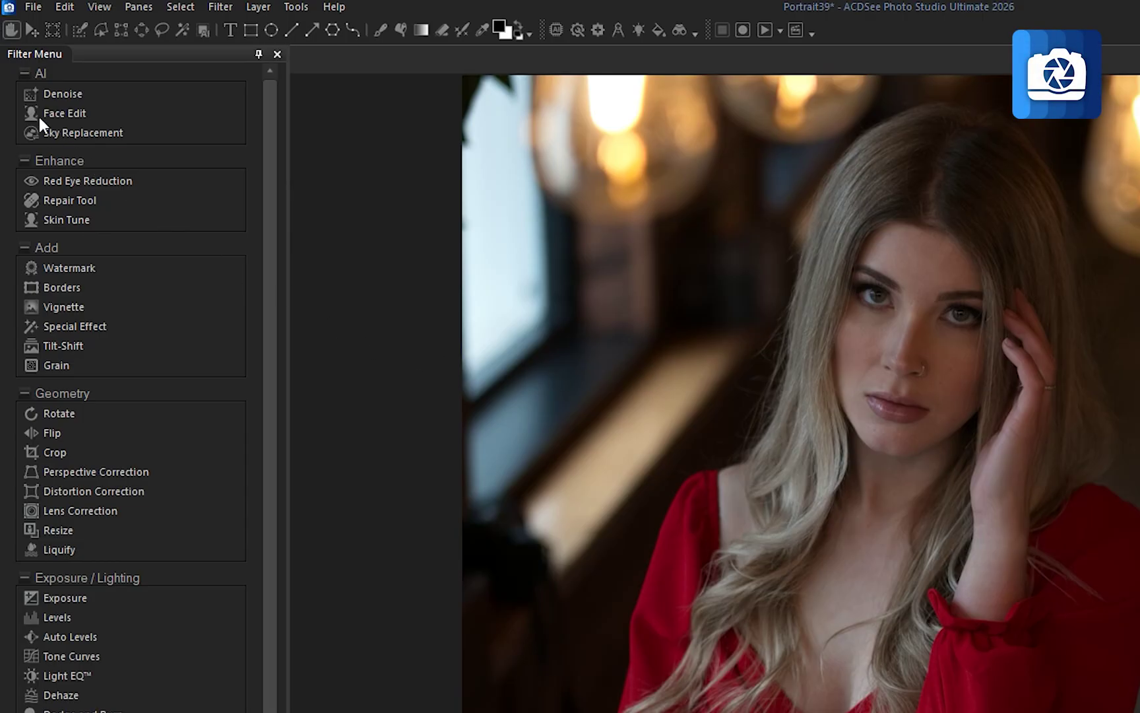
left_click(61, 112)
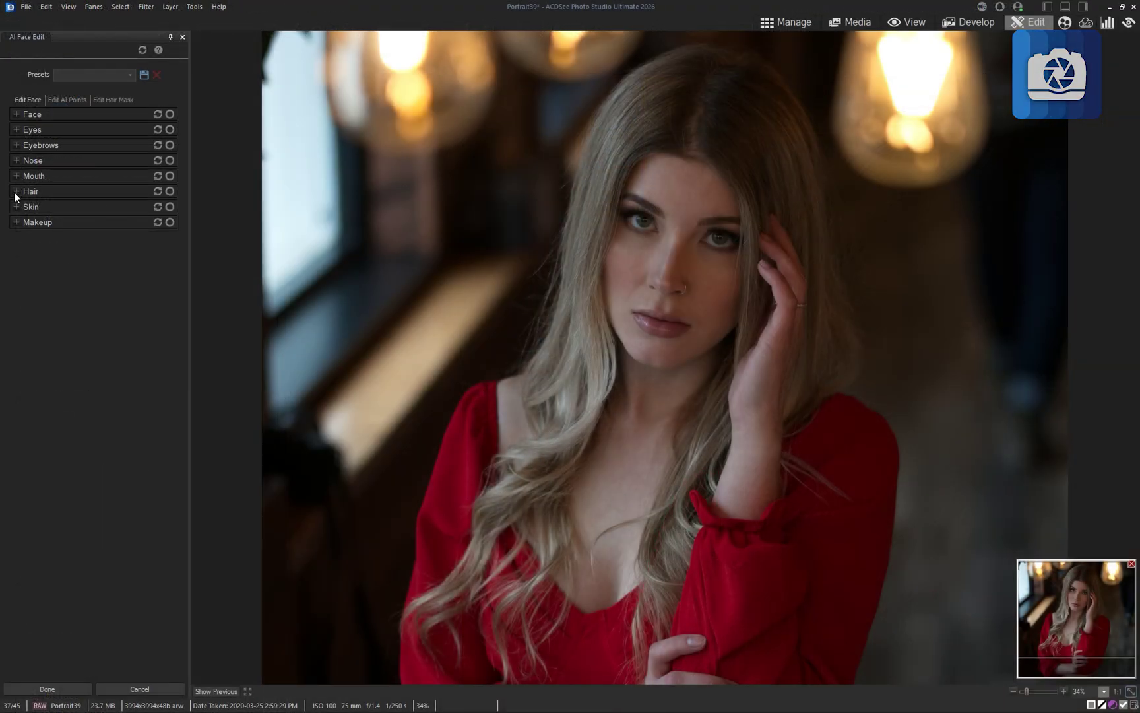
In Face Edit's Hair section, set Sharpness to 10 and limit to natural hair colours
left_click(16, 191)
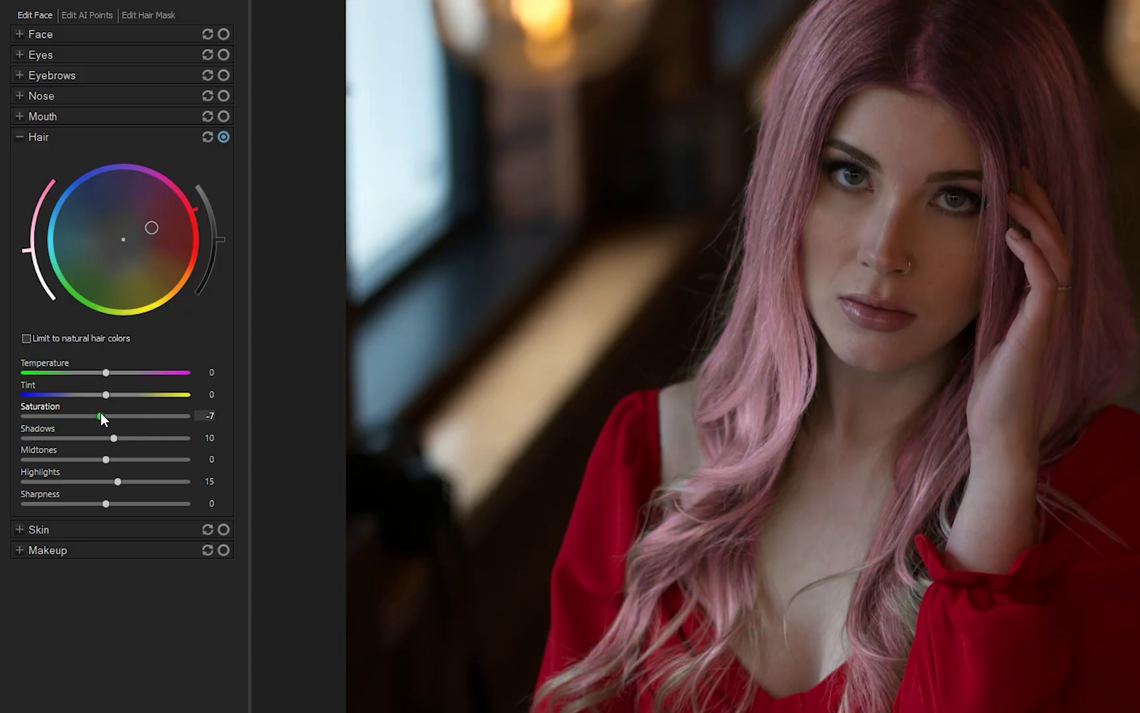
left_click_drag(106, 503, 114, 501)
left_click(27, 338)
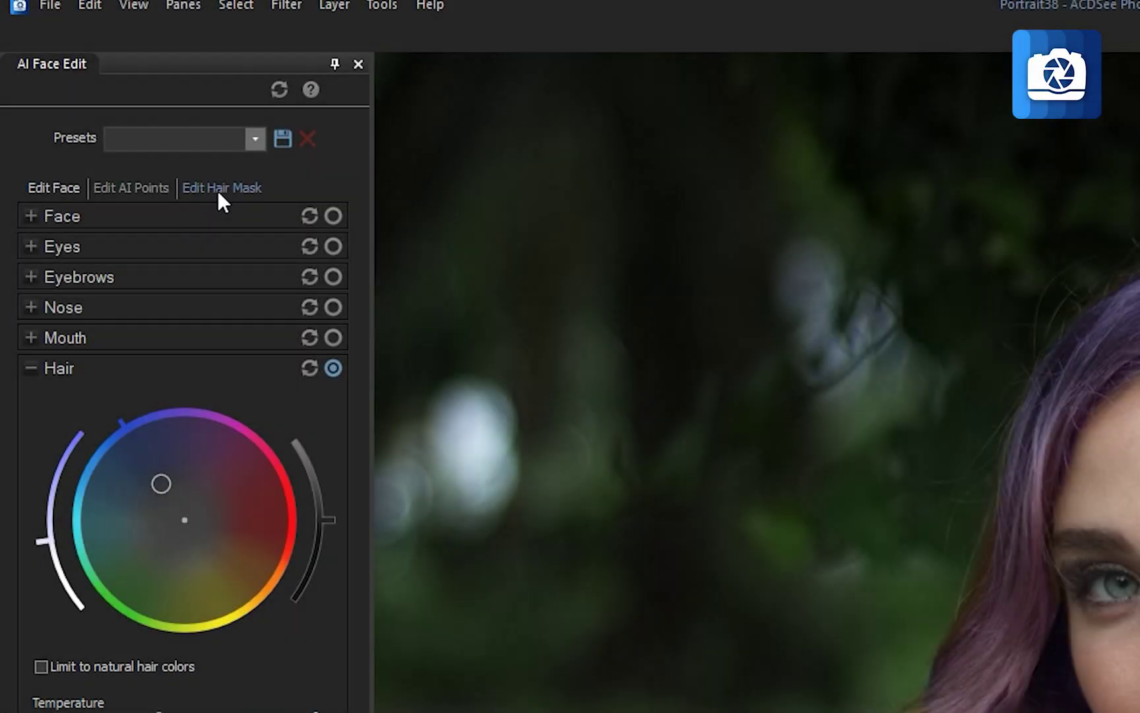
Brush the stray strand tip into the hair mask, then return to Edit Face to check the purple colour
left_click(218, 190)
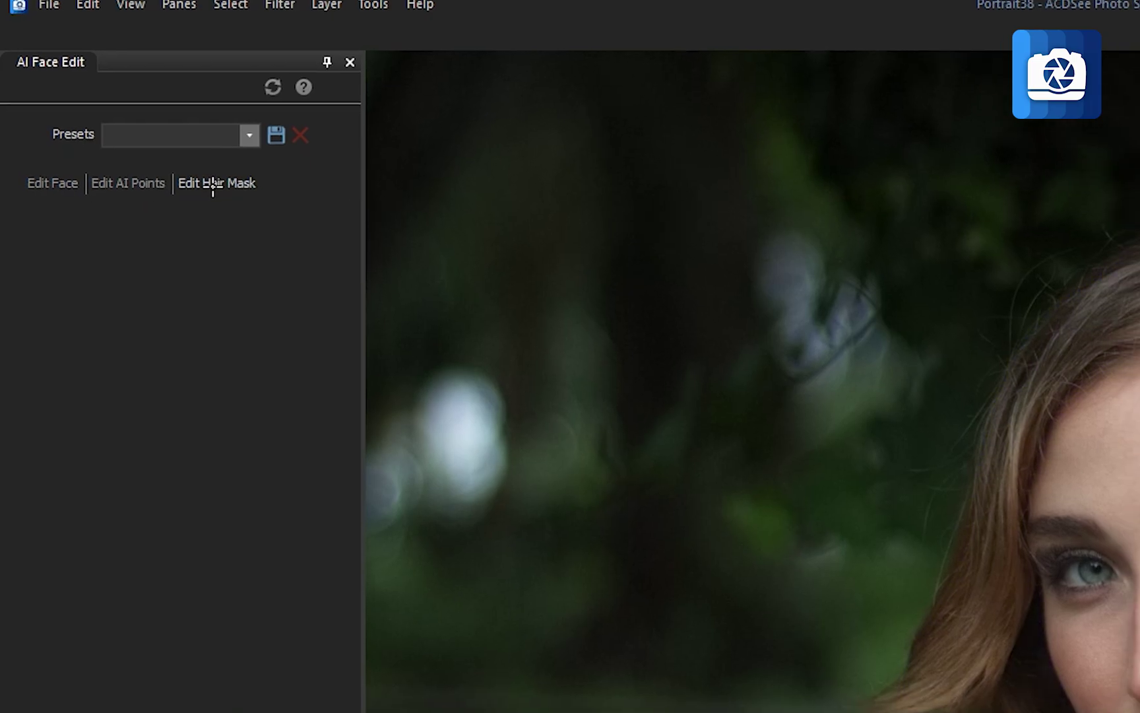
scroll(541, 644, "up", 3)
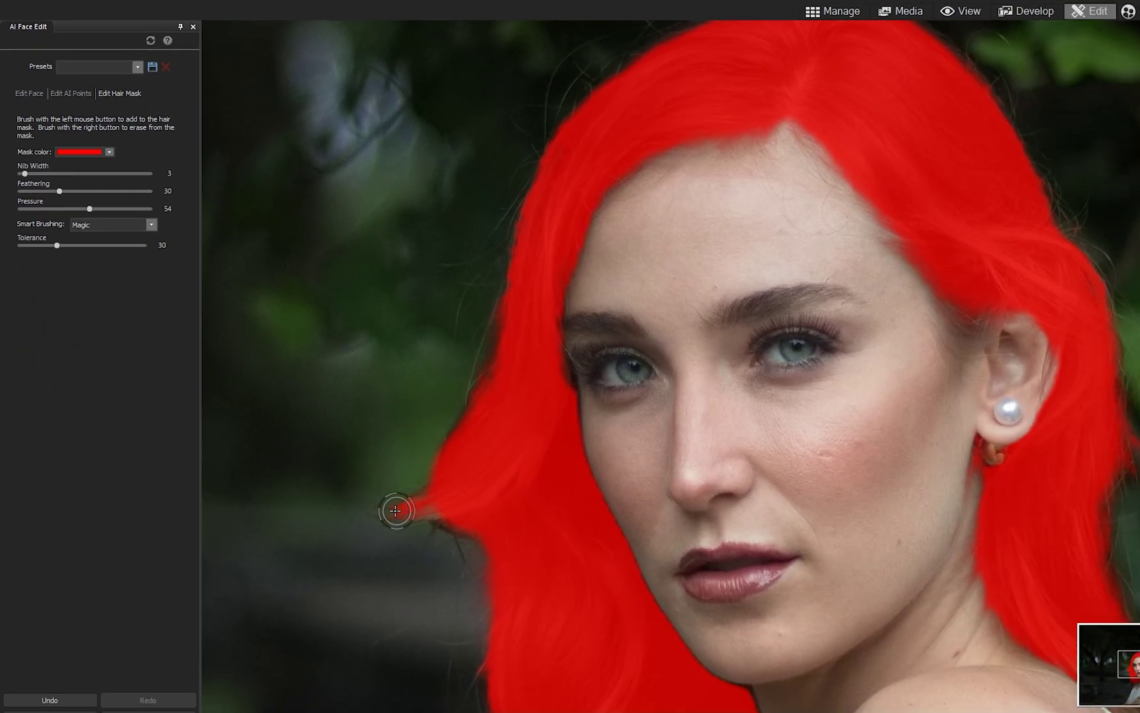
mouse_move(396, 510)
left_mouse_down()
mouse_move(452, 485)
mouse_move(401, 509)
mouse_move(437, 483)
mouse_move(395, 510)
left_mouse_up()
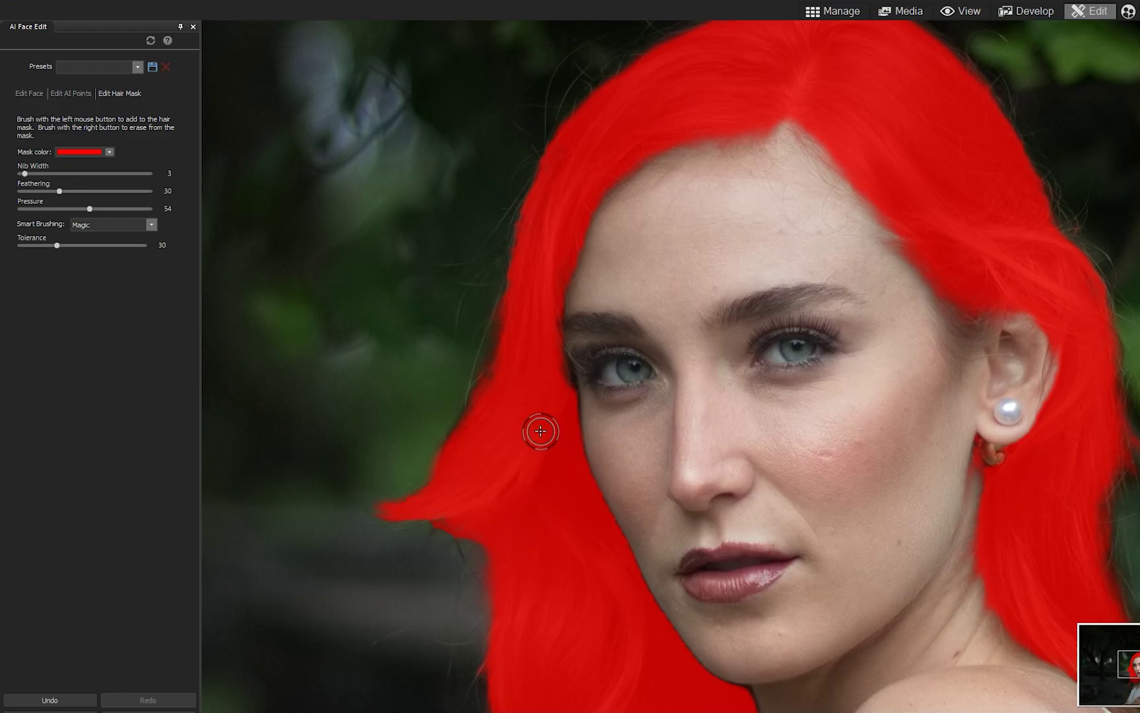
left_click(35, 93)
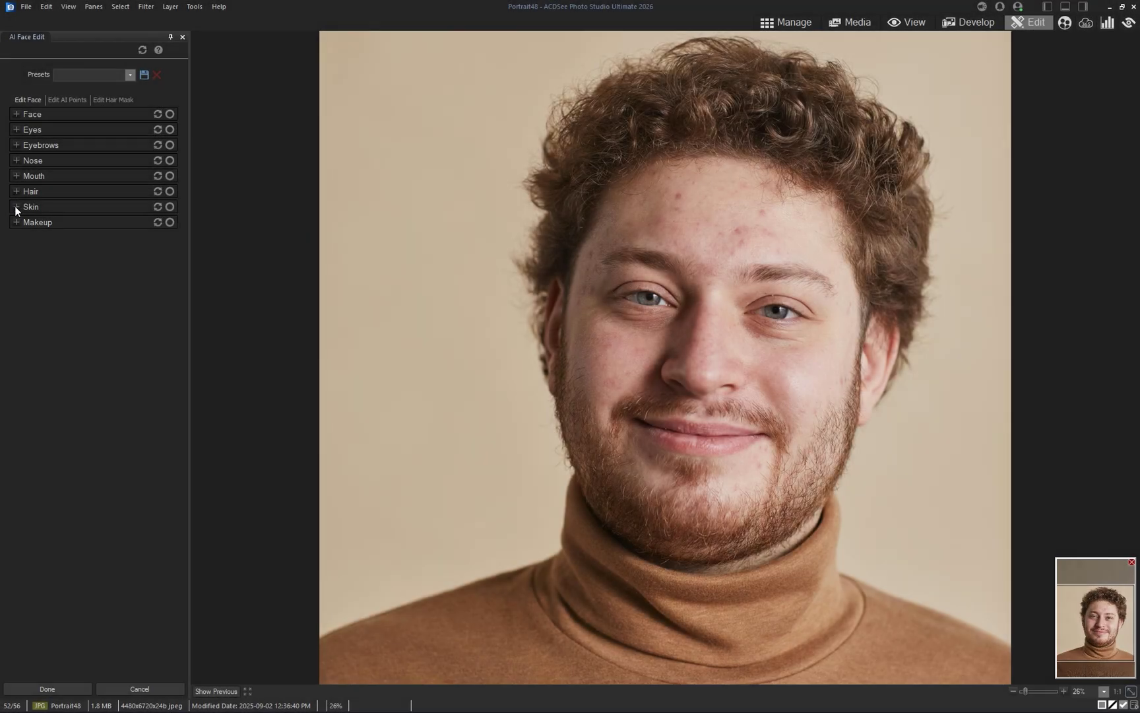
Under Skin, set Splotch Removal to 100, Smoothing to 26 and Glow to 9
left_click(16, 207)
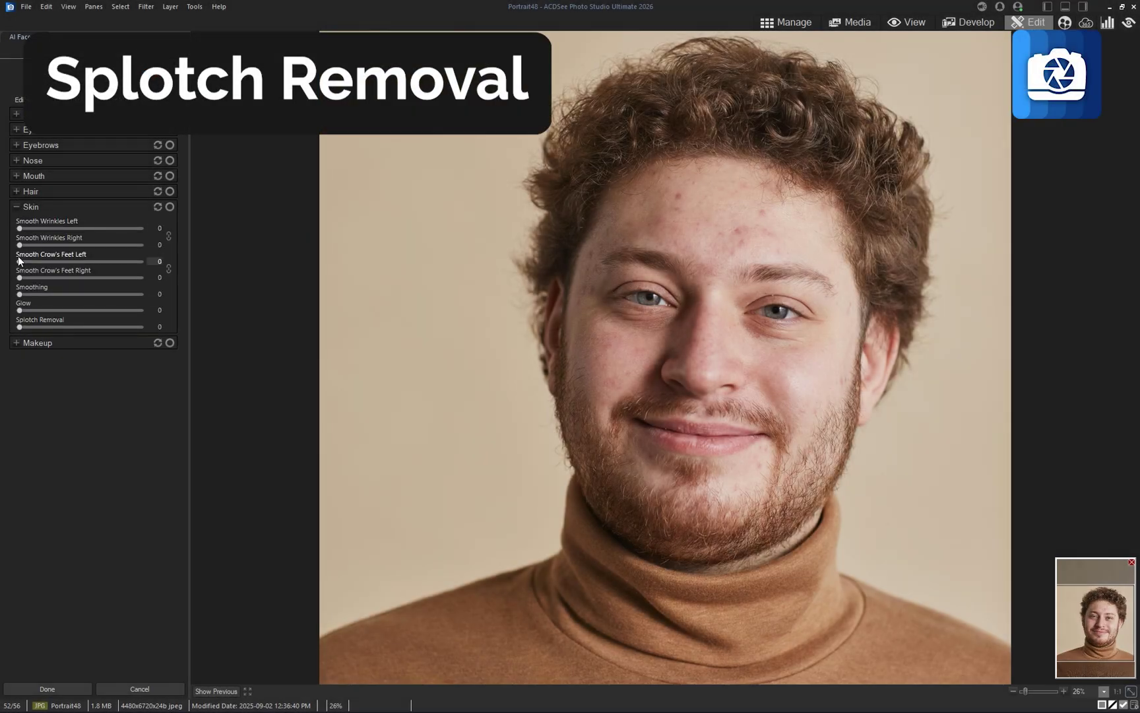
left_click_drag(20, 327, 134, 325)
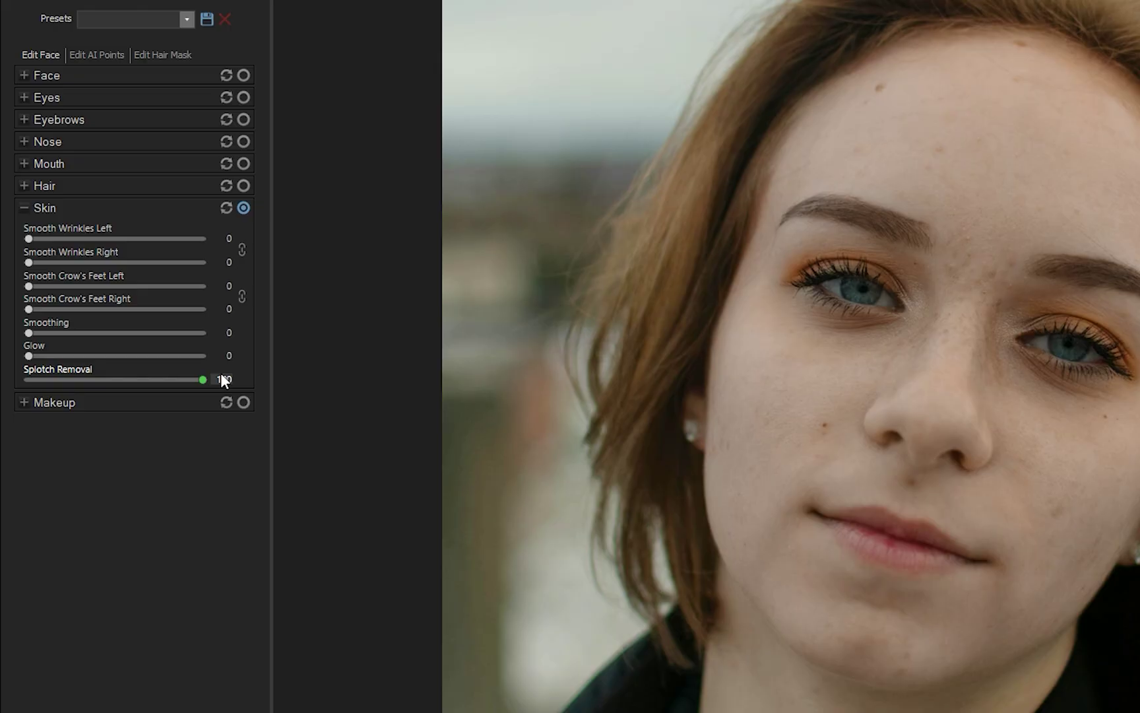
left_click_drag(30, 331, 45, 356)
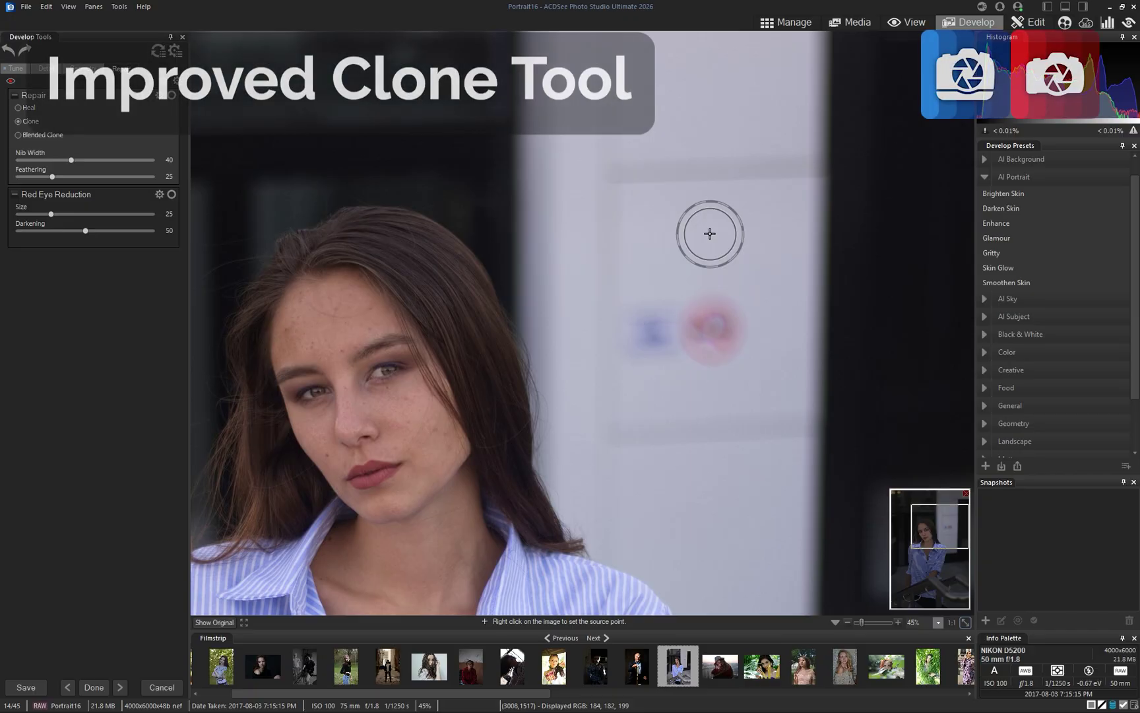
Clone out the blue blob and wall marks with a resized nib, then fit the photo to view
scroll(712, 317, "up", 4)
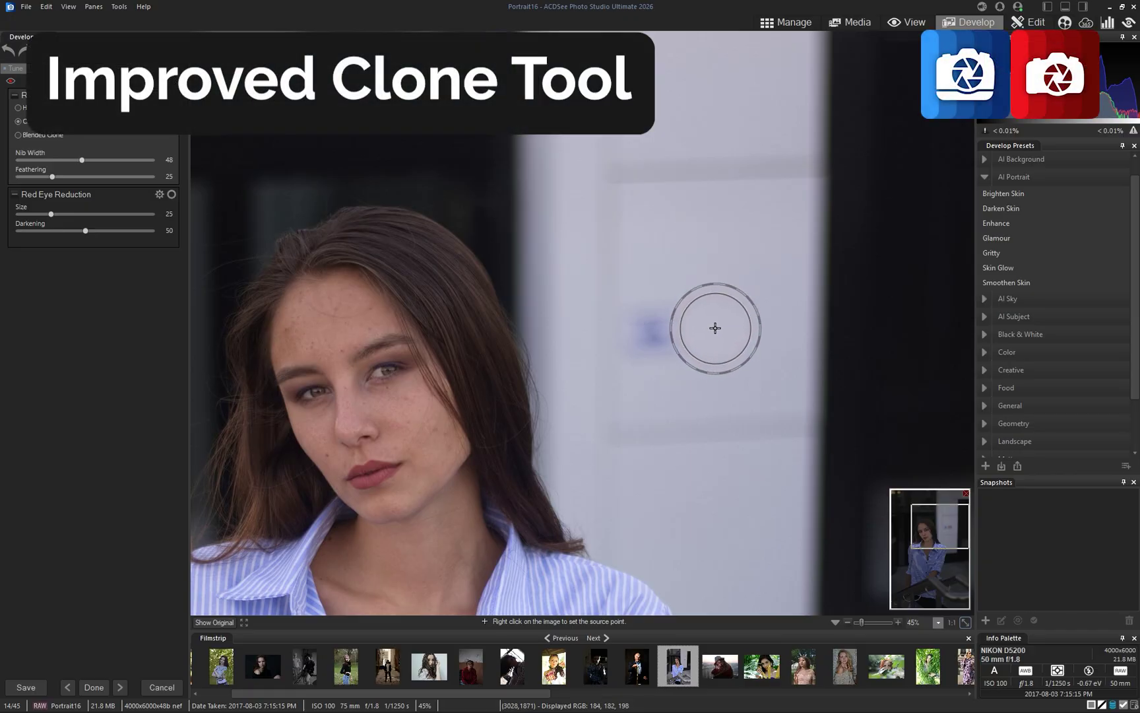
left_click(715, 328)
scroll(674, 252, "down", 5)
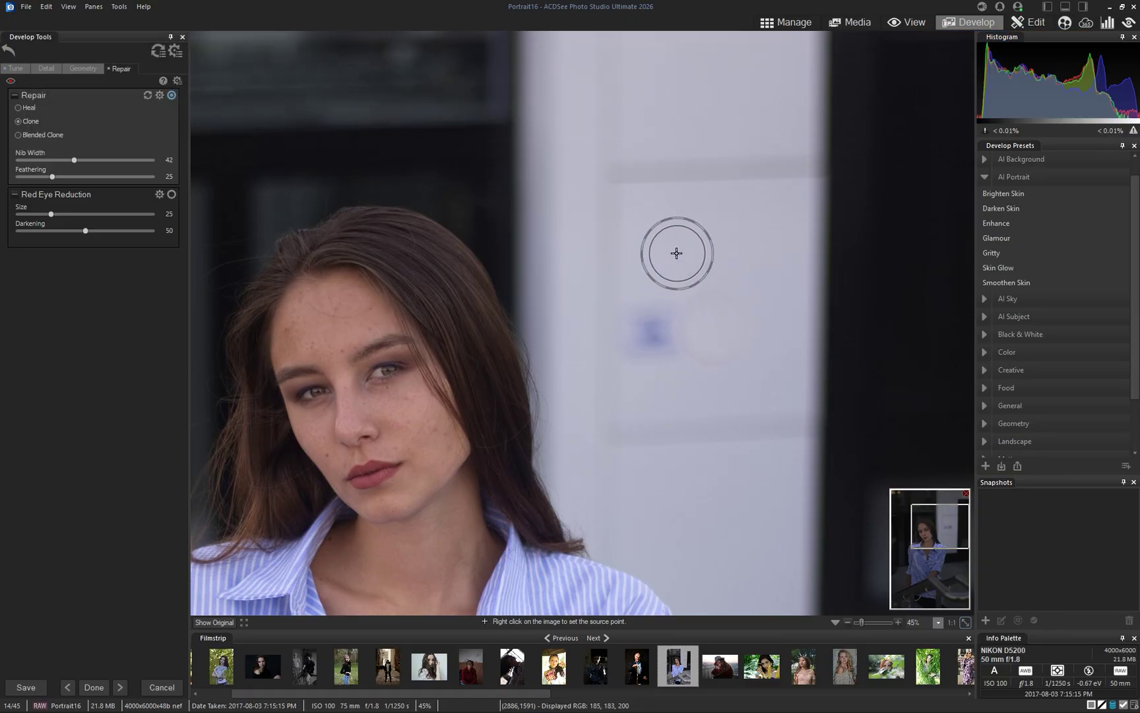
scroll(672, 310, "up", 4)
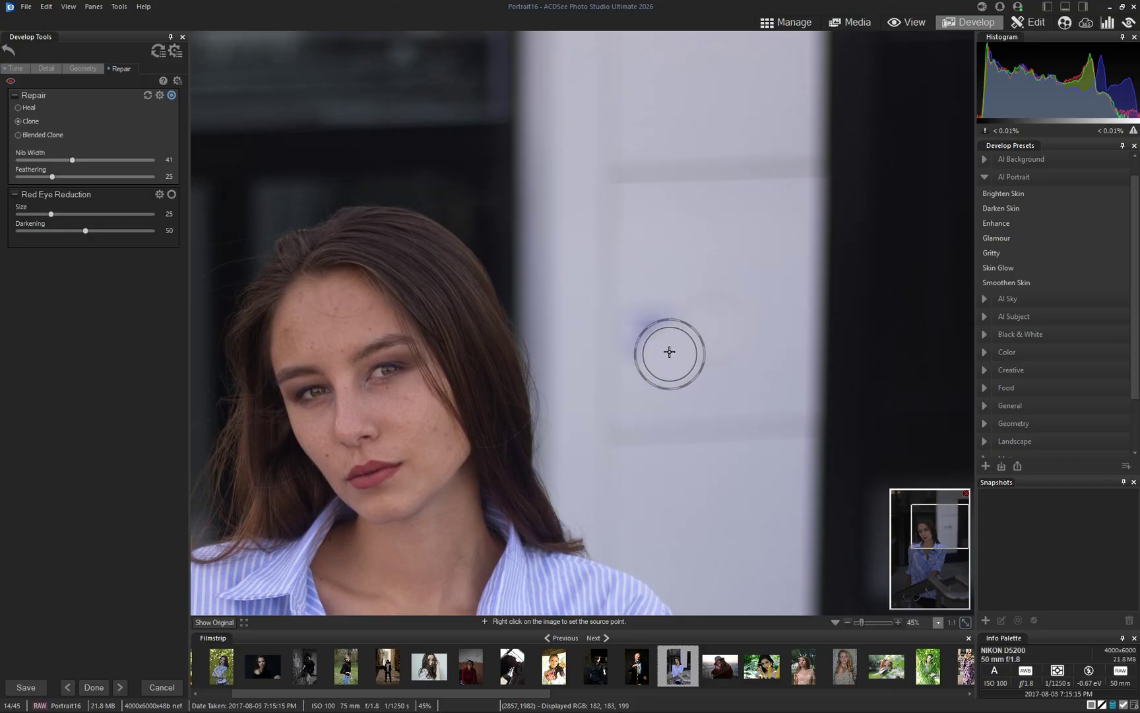
left_click(668, 333)
scroll(668, 334, "up", 3)
left_click(668, 333)
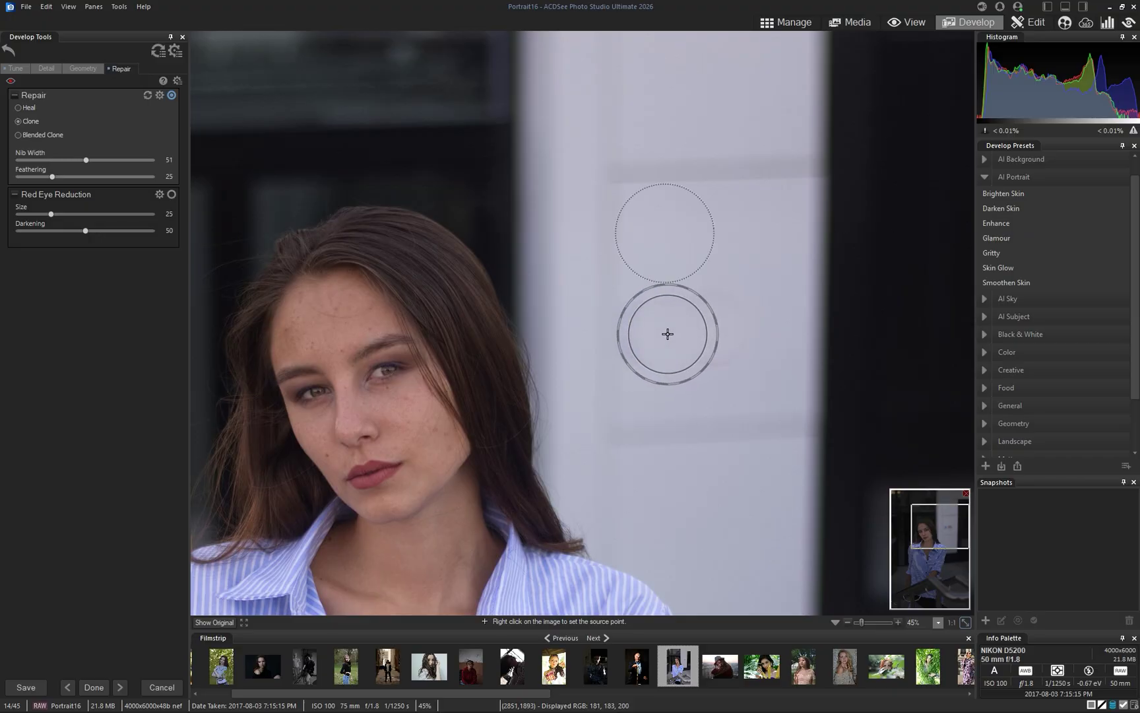
scroll(706, 334, "down", 2)
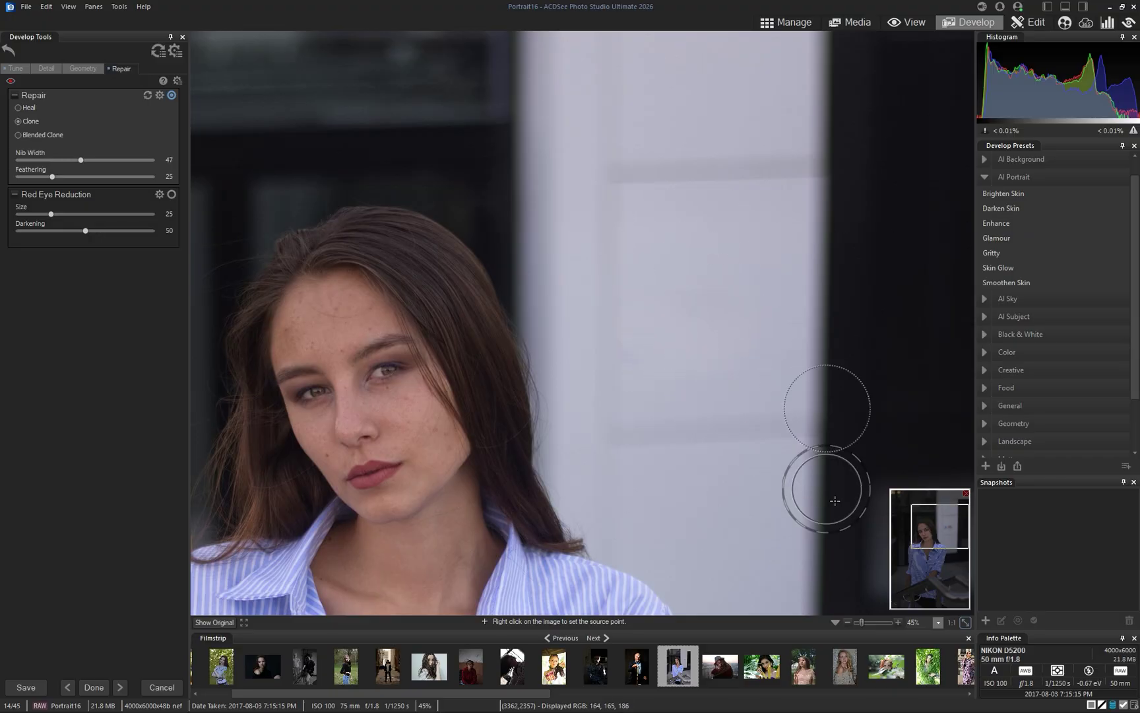
left_click(963, 623)
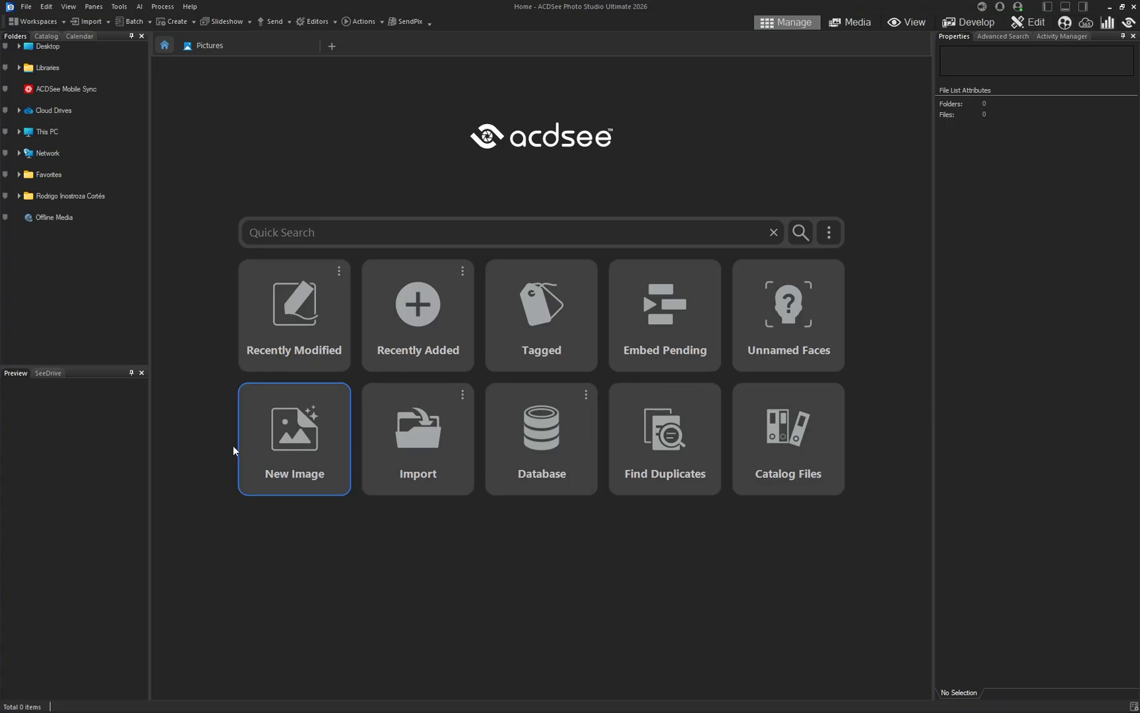
Browse the Recently Modified and Recently Added lists, then show Recently Modified's time-range choices
left_click(245, 349)
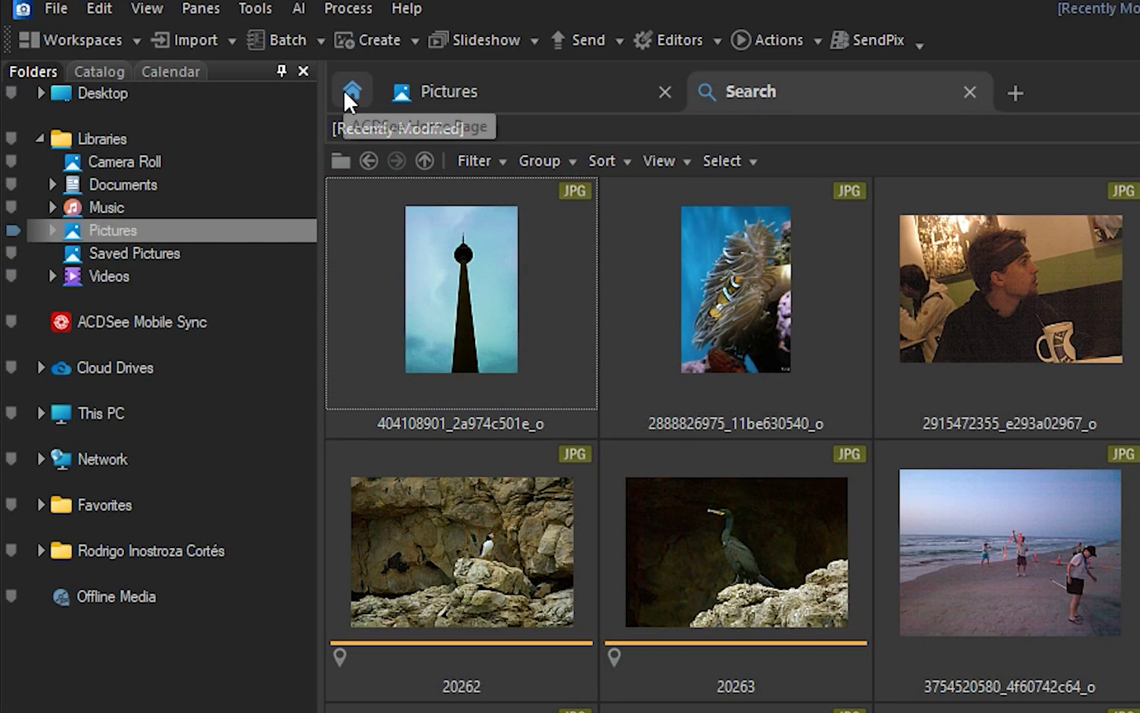
left_click(344, 92)
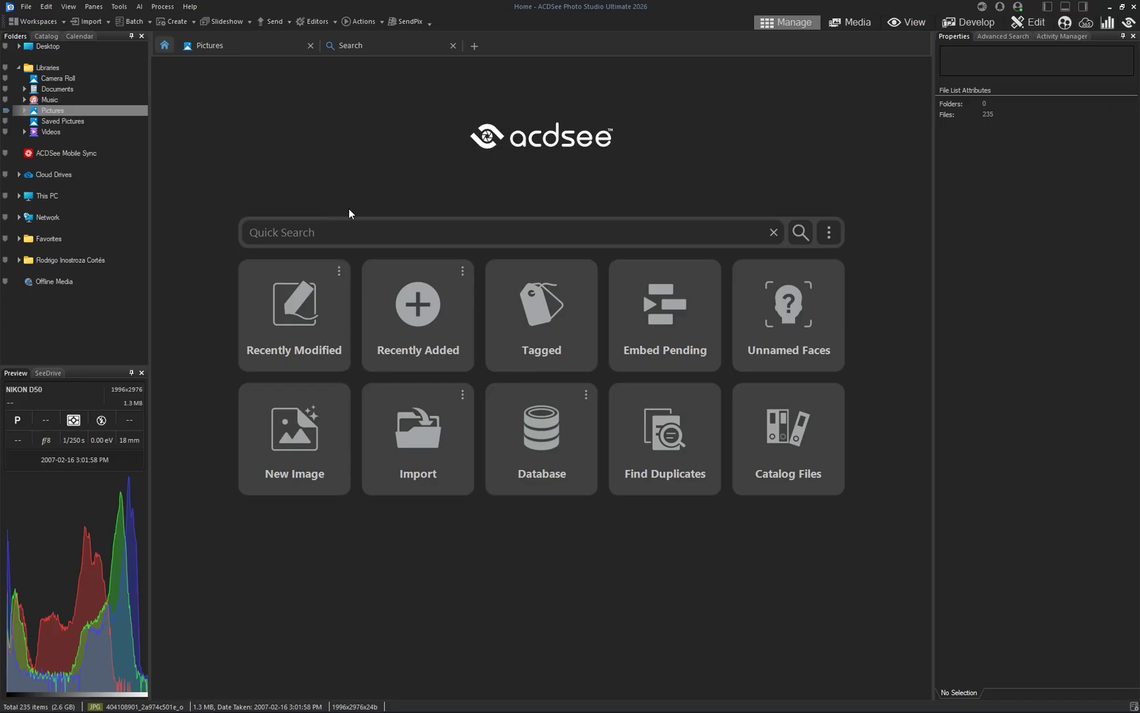
left_click(411, 310)
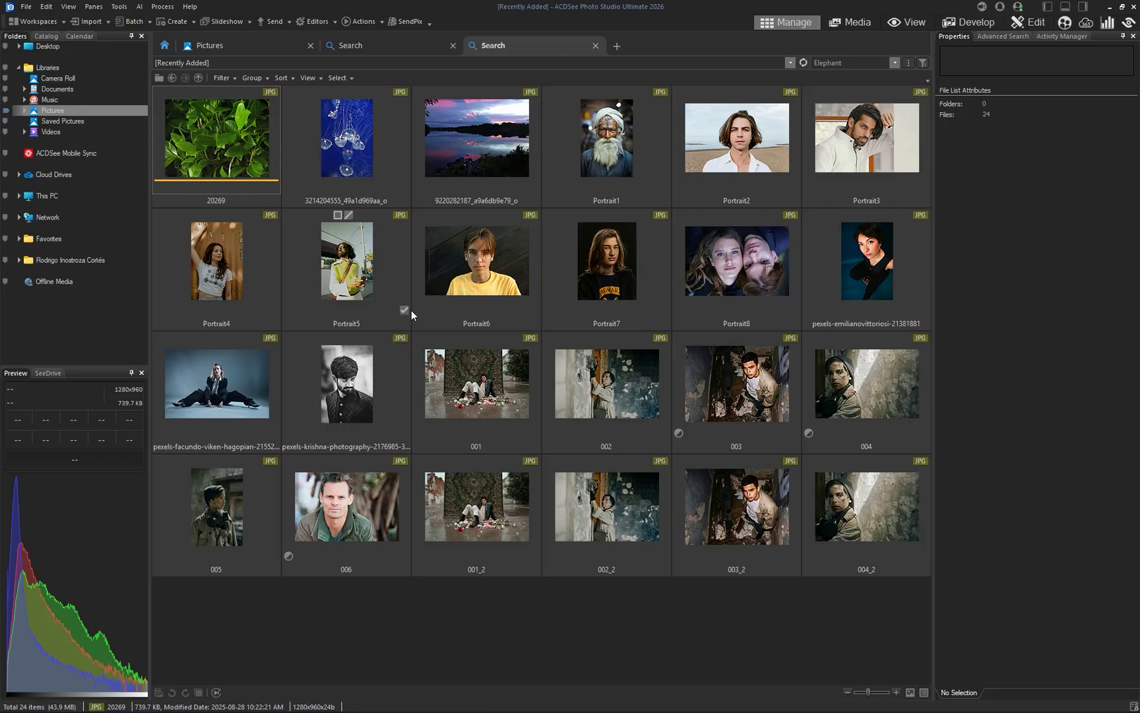
left_click(248, 278)
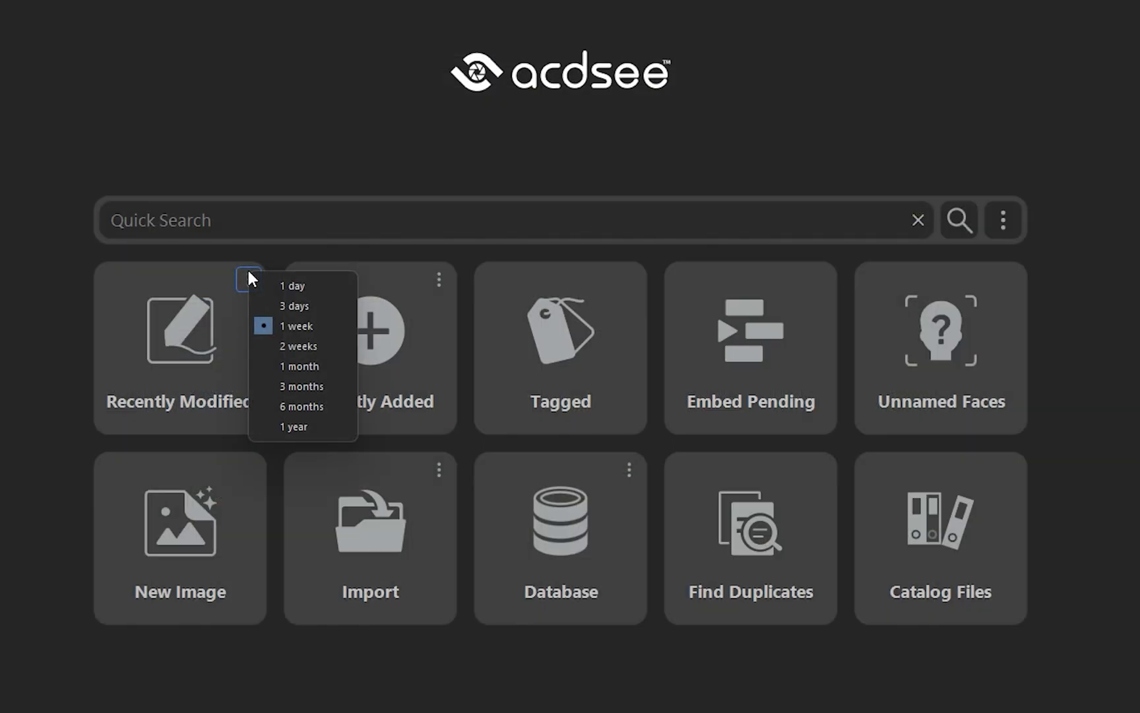
Show Recently Added's time-range choices, then start and cancel a new blank image
left_click(439, 279)
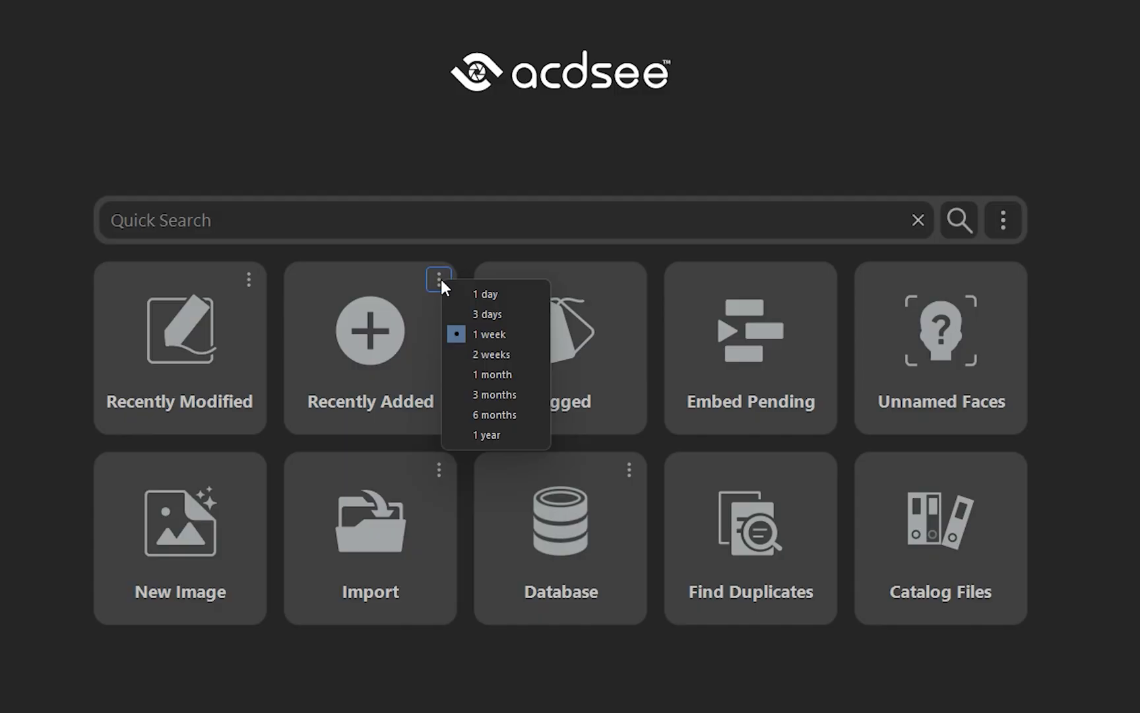
left_click(213, 486)
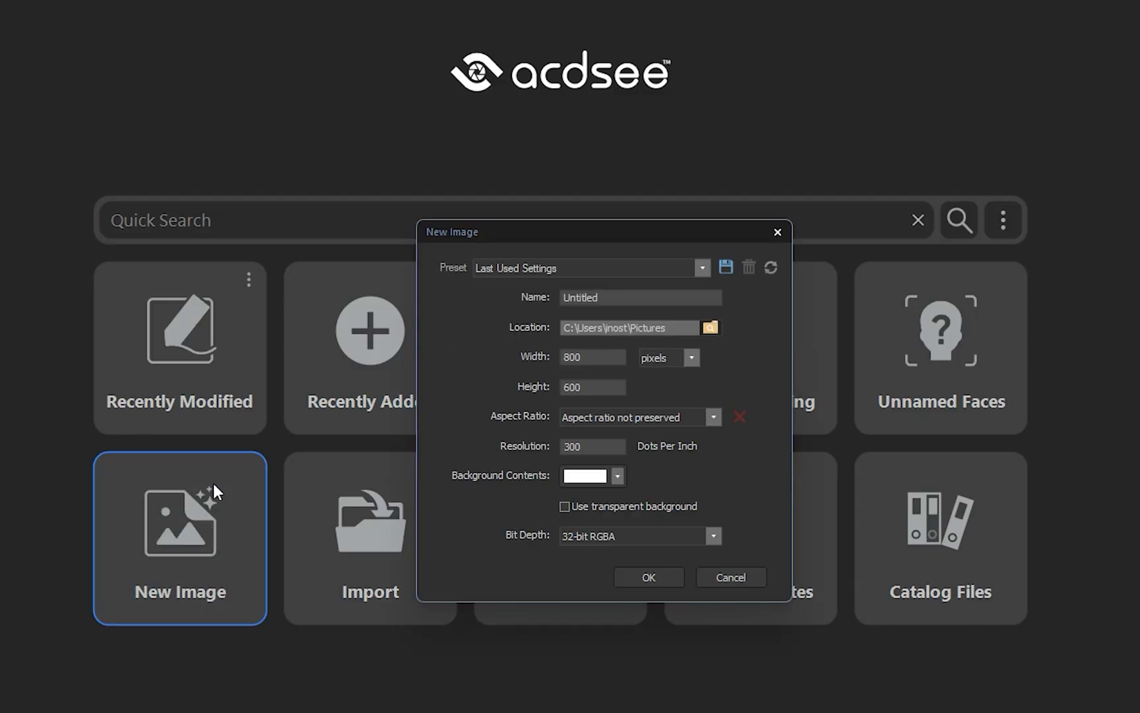
key("Escape")
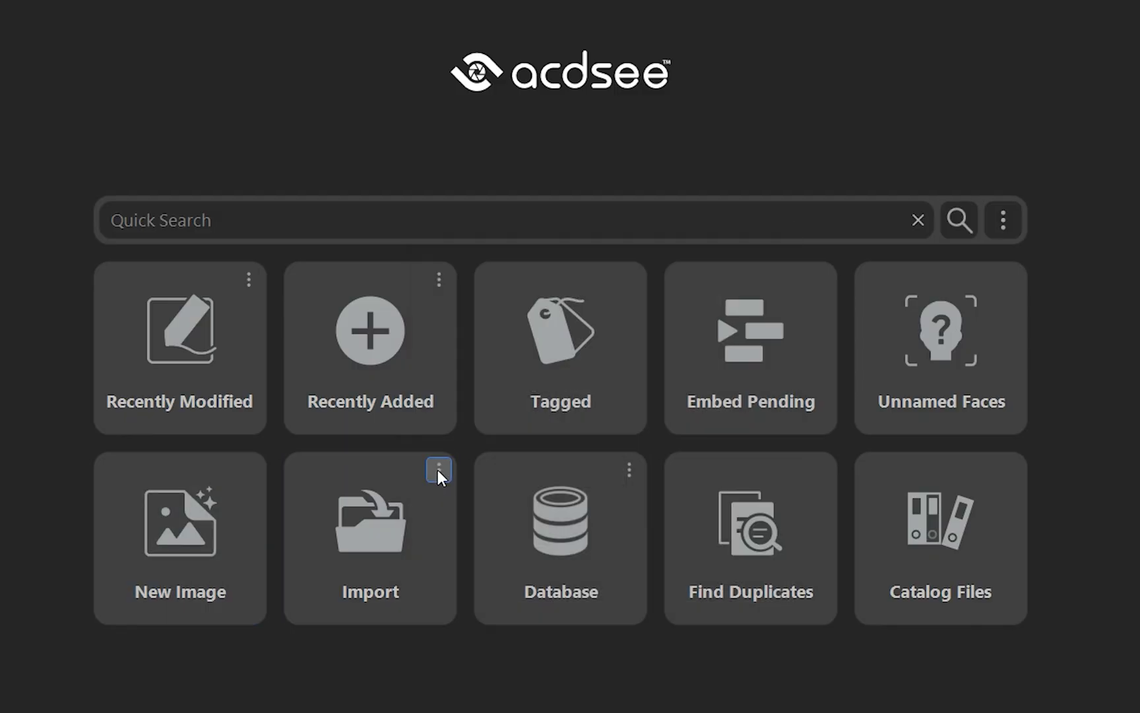
Look over the Import options and the Database backup and maintenance menu, then dismiss it
left_click(439, 469)
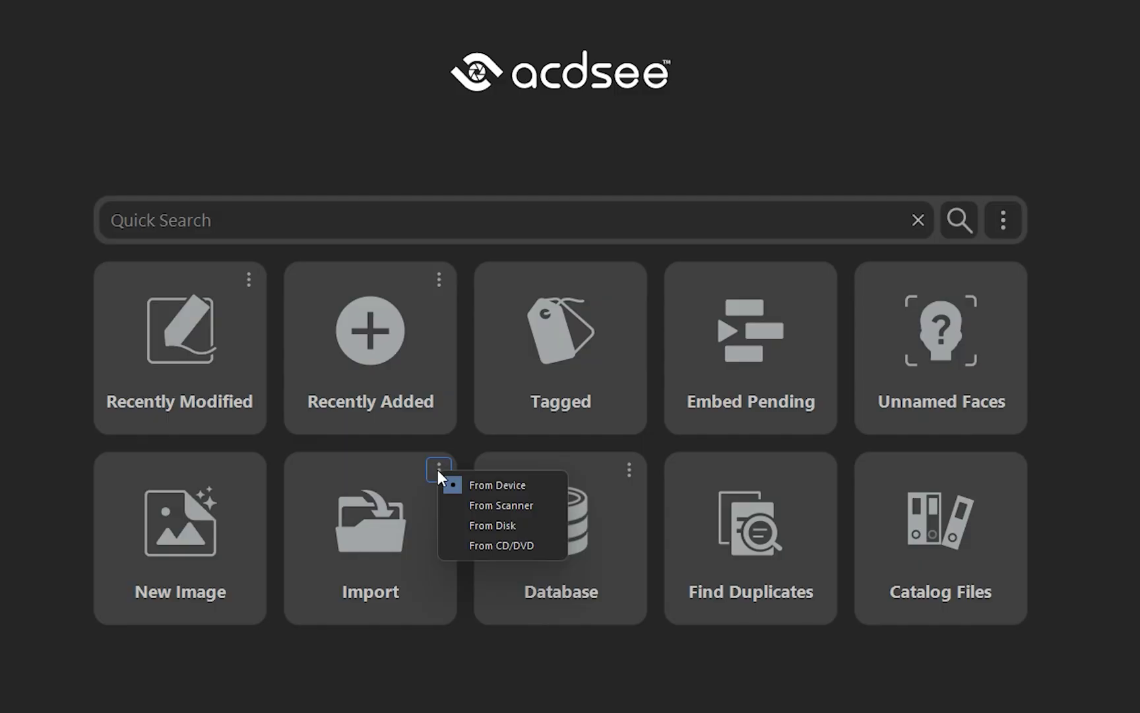
left_click(542, 659)
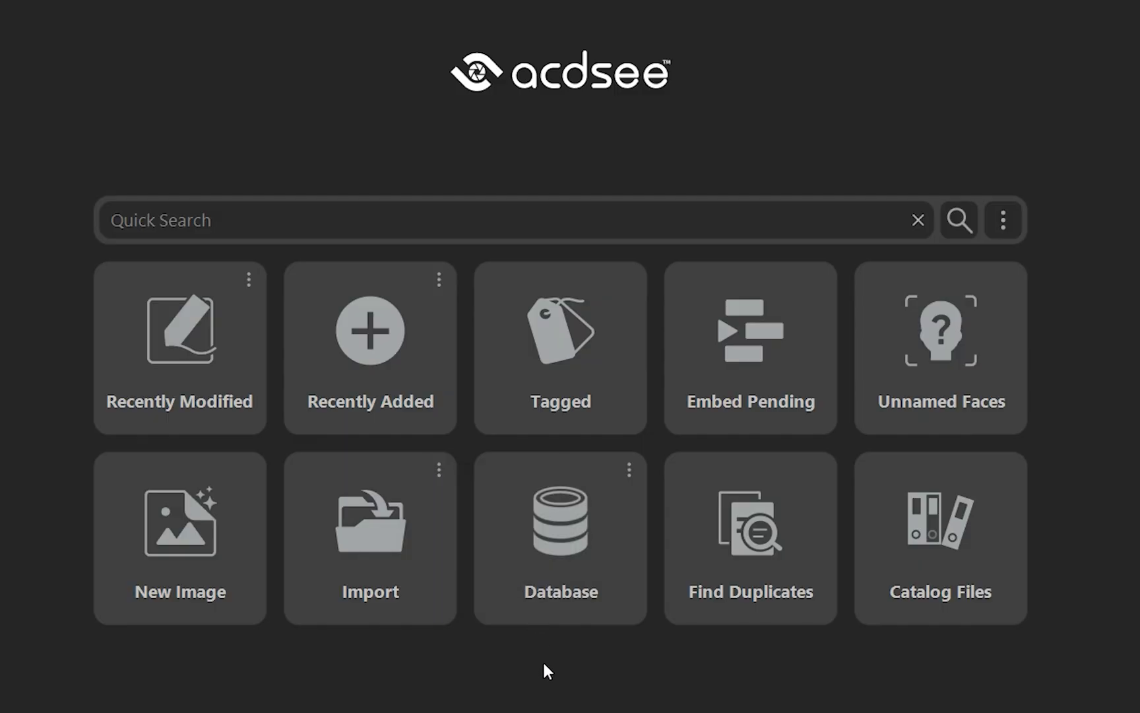
left_click(629, 469)
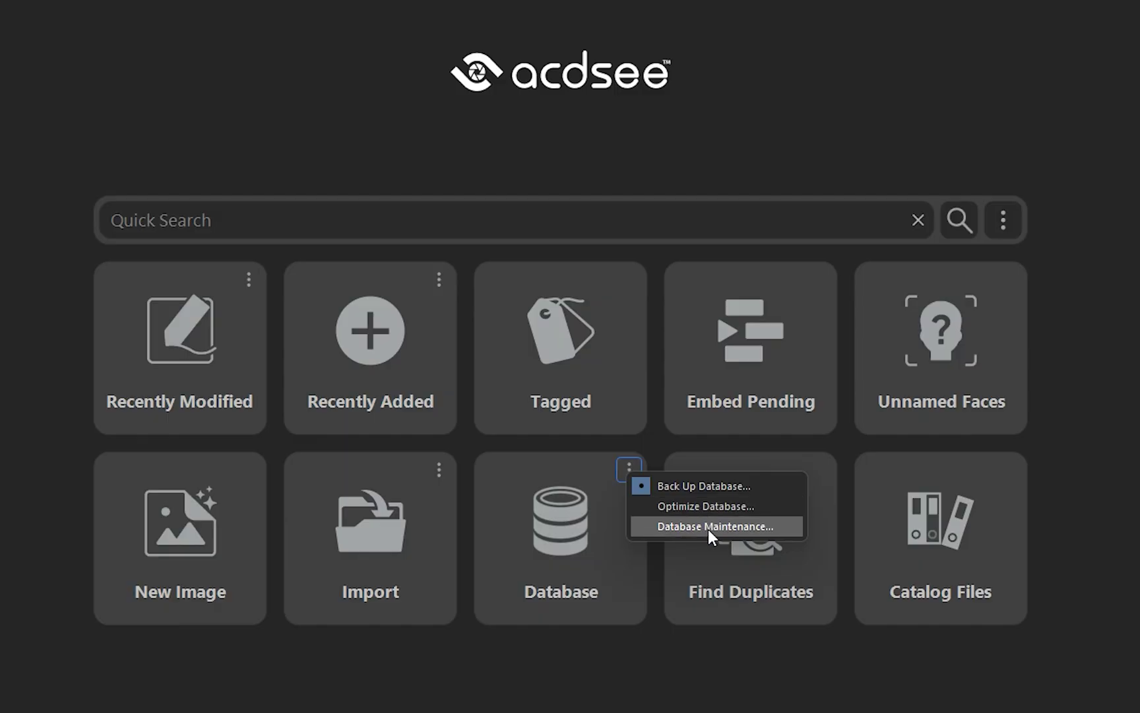
left_click(751, 657)
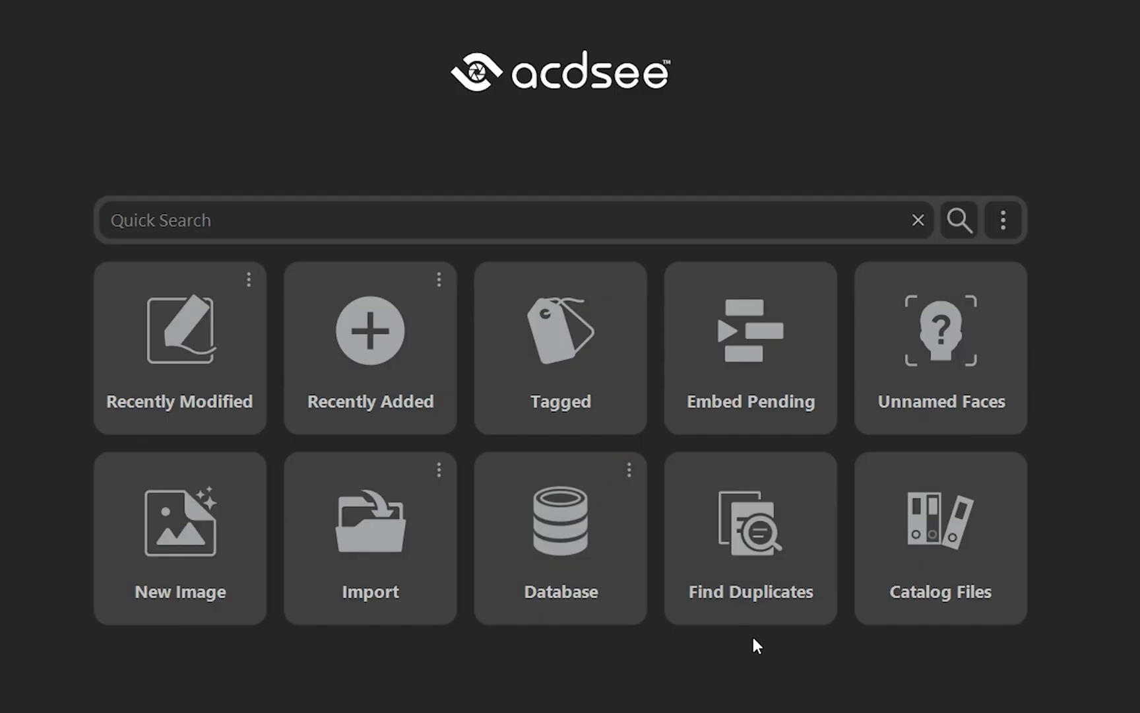
Open and close Find Duplicates and the Catalog Files settings
left_click(776, 565)
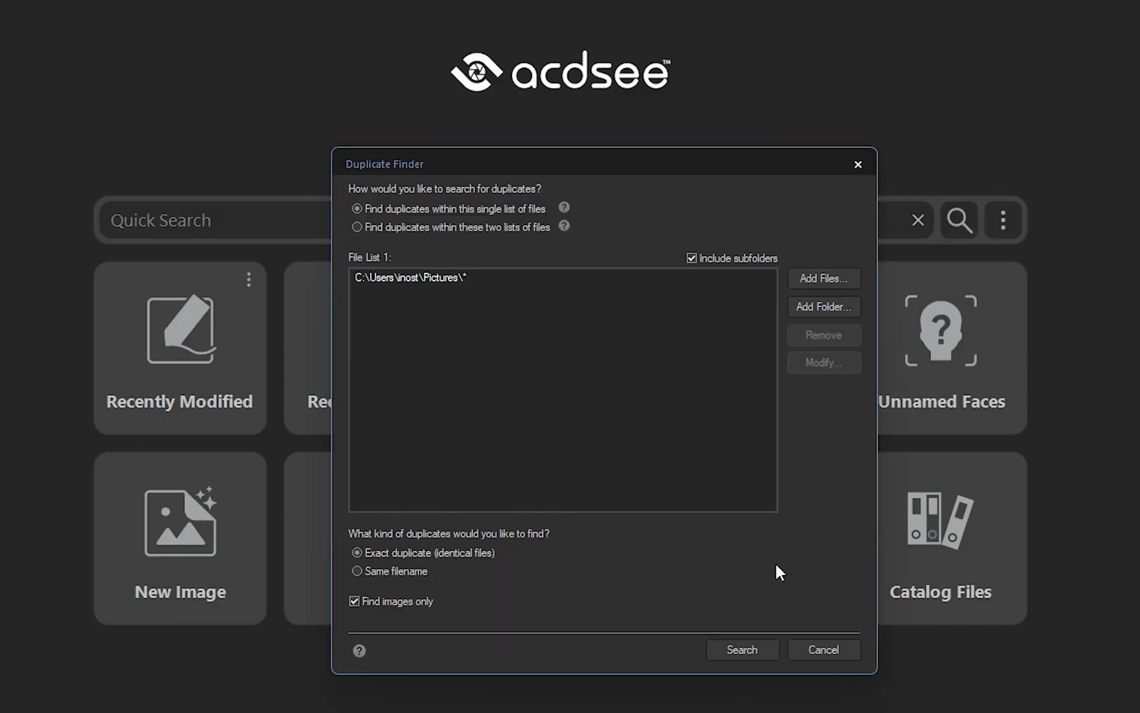
key("Escape")
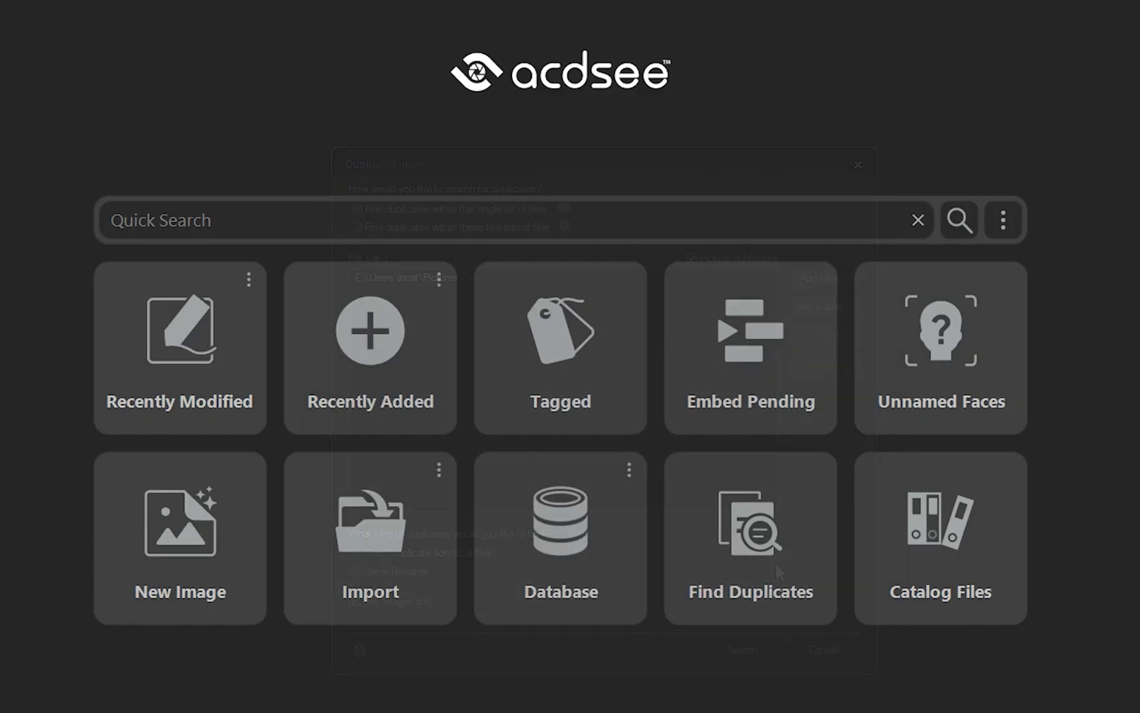
left_click(901, 548)
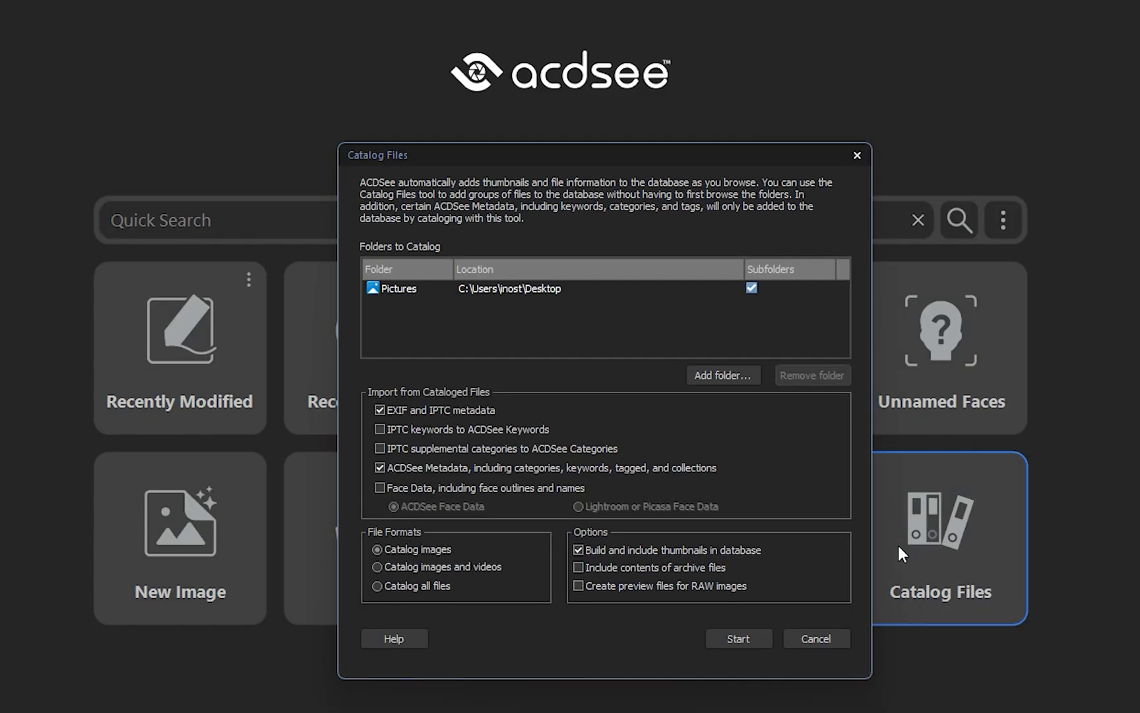
left_click(852, 156)
Quick-search the library for 'Clemente', scroll the results, and show the match options
left_click(730, 223)
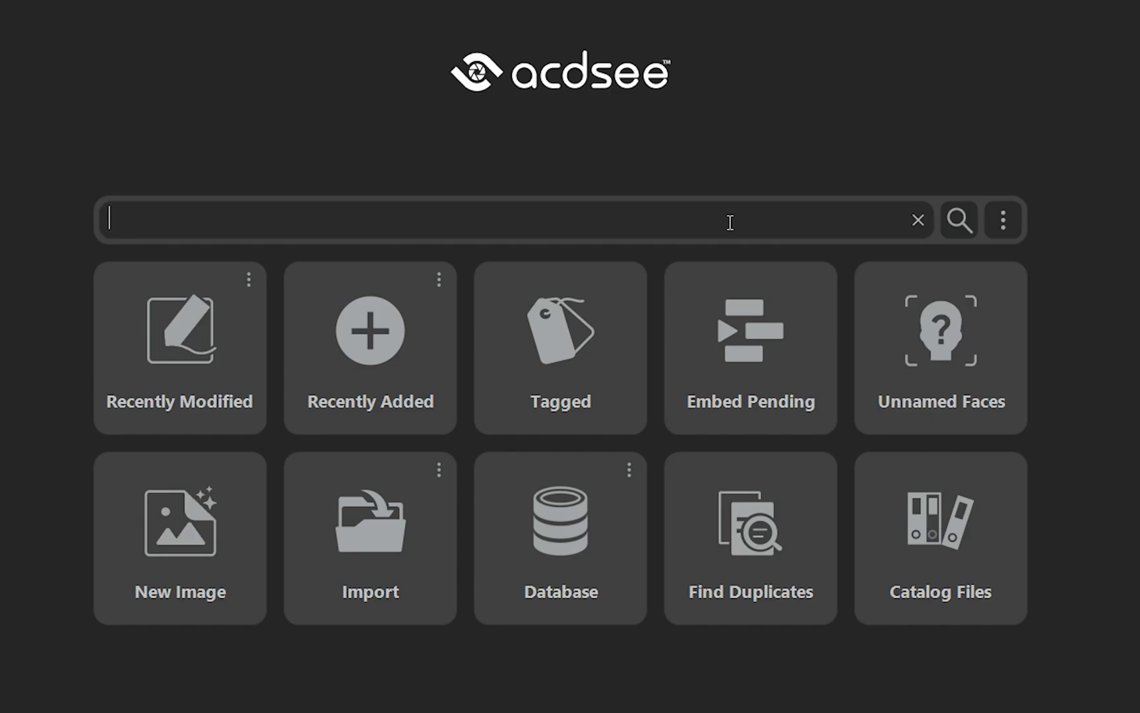
type("Clemente")
key("Return")
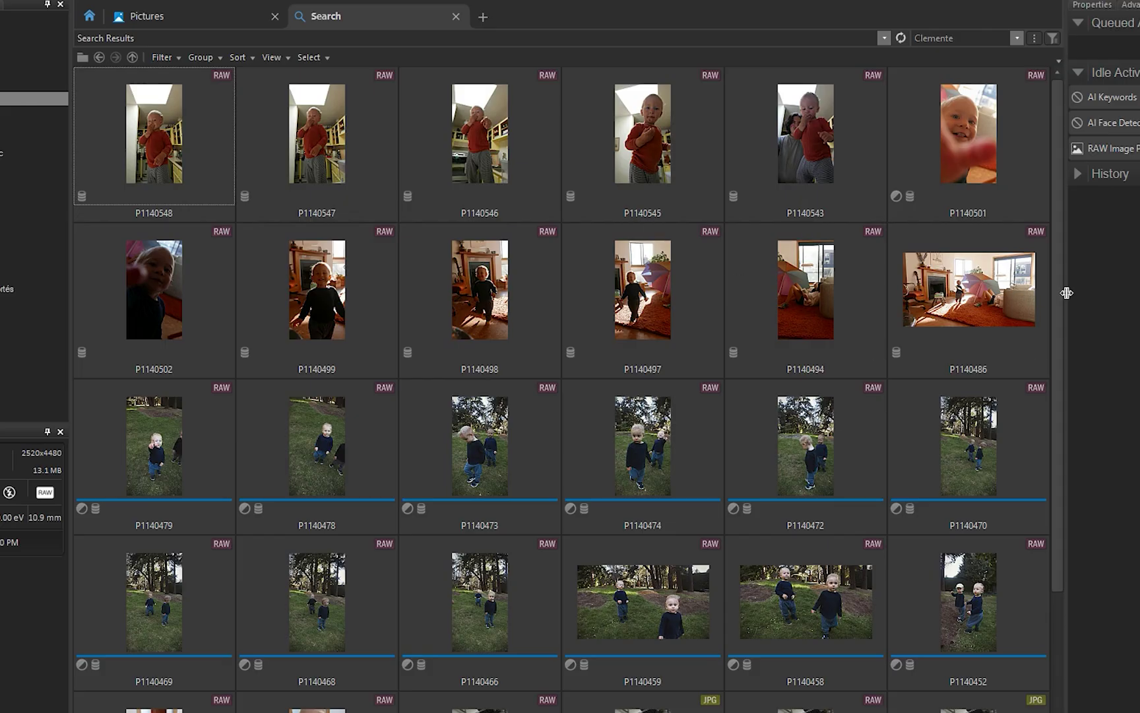
scroll(1061, 318, "down", 4)
scroll(1037, 535, "down", 1)
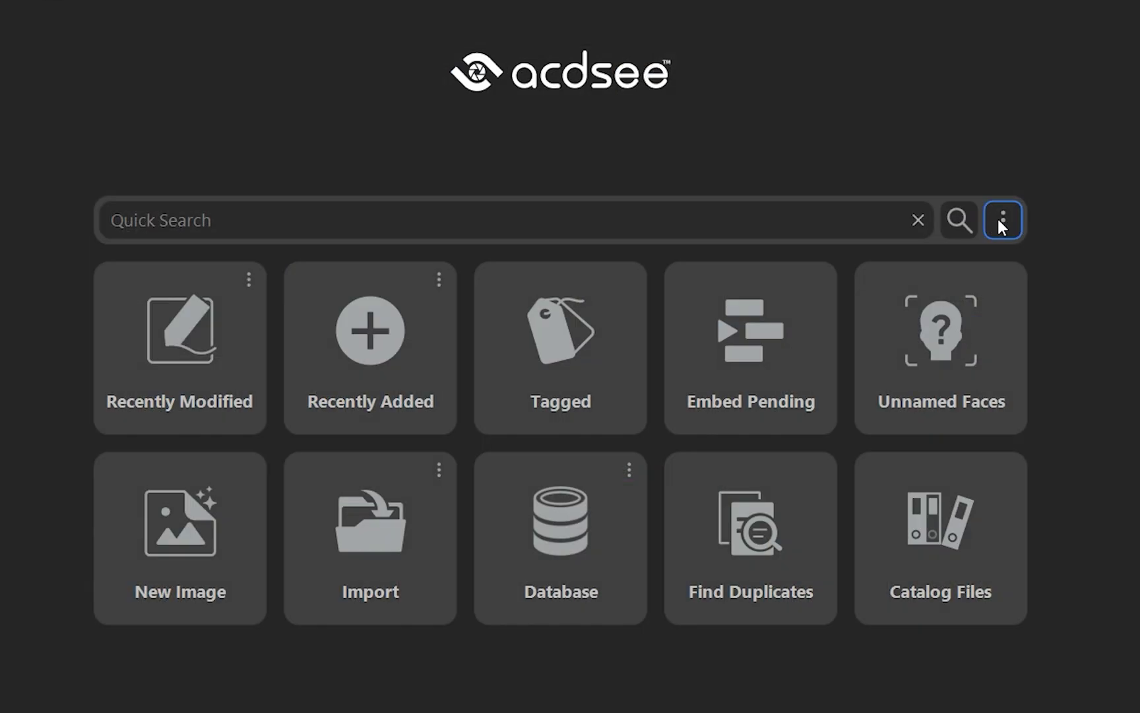
left_click(1000, 219)
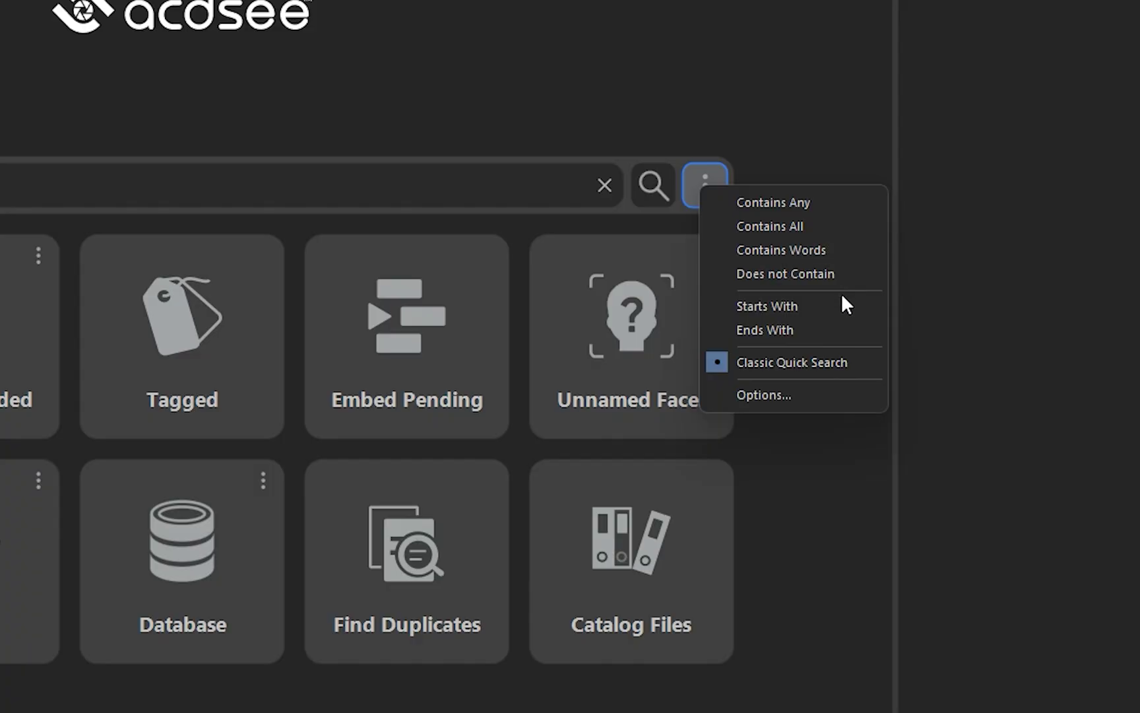
Open Quick Search Options, select Manage Mode, and show the On Startup choices
left_click(837, 396)
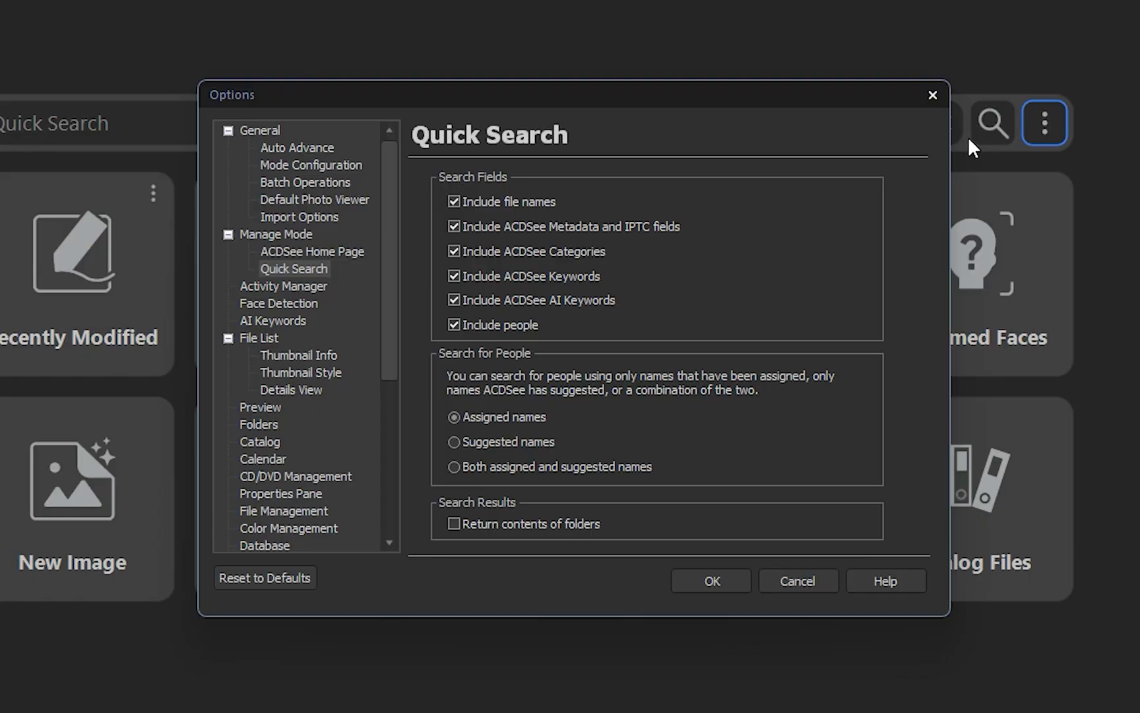
left_click(286, 234)
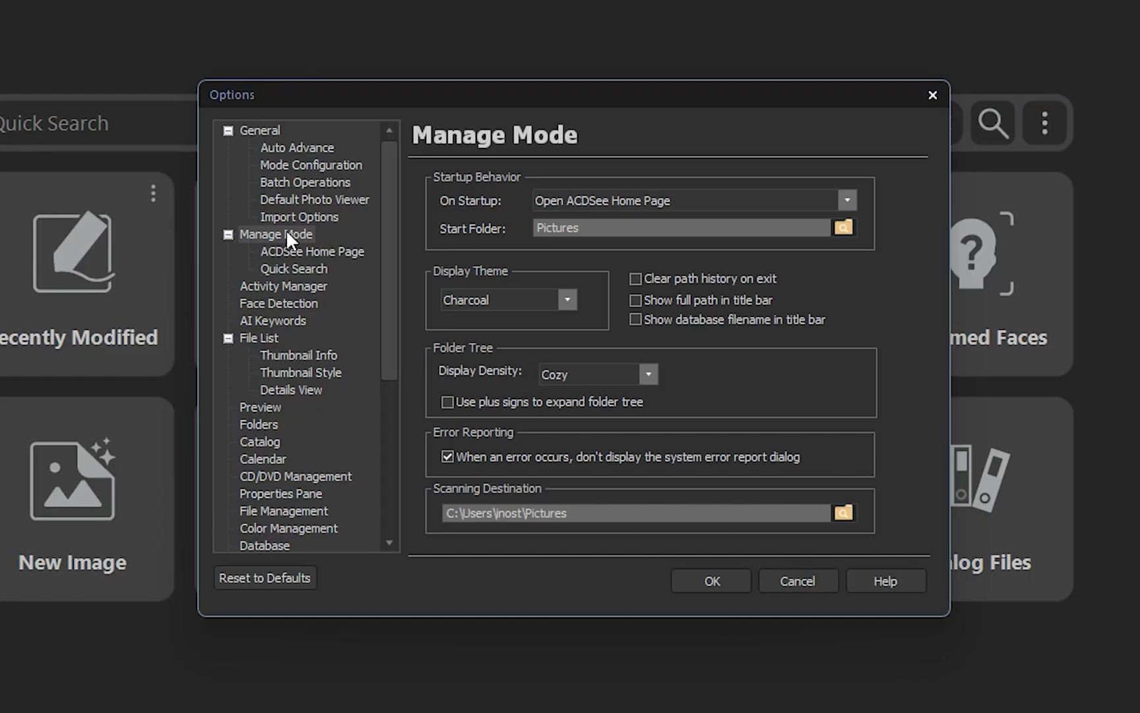
left_click(846, 207)
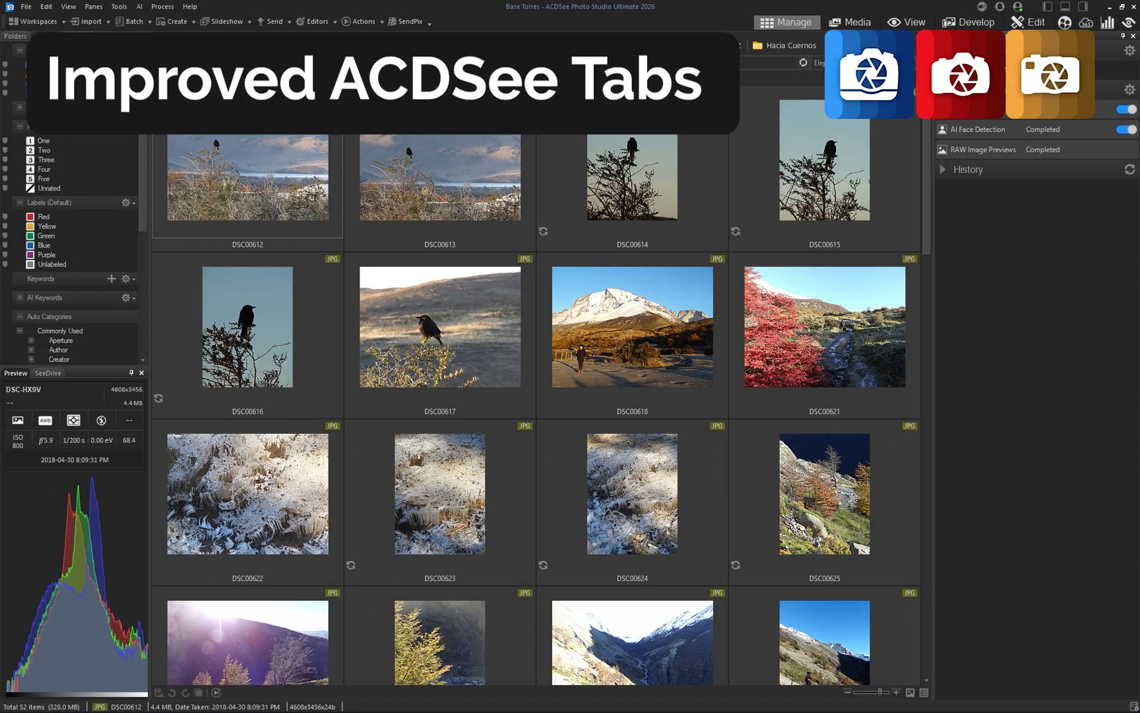
Switch to the Cuernos-Frances-Británico-PaineGrande tab and set On Startup to Reopen All Previous Tabs
key("ctrl+Tab")
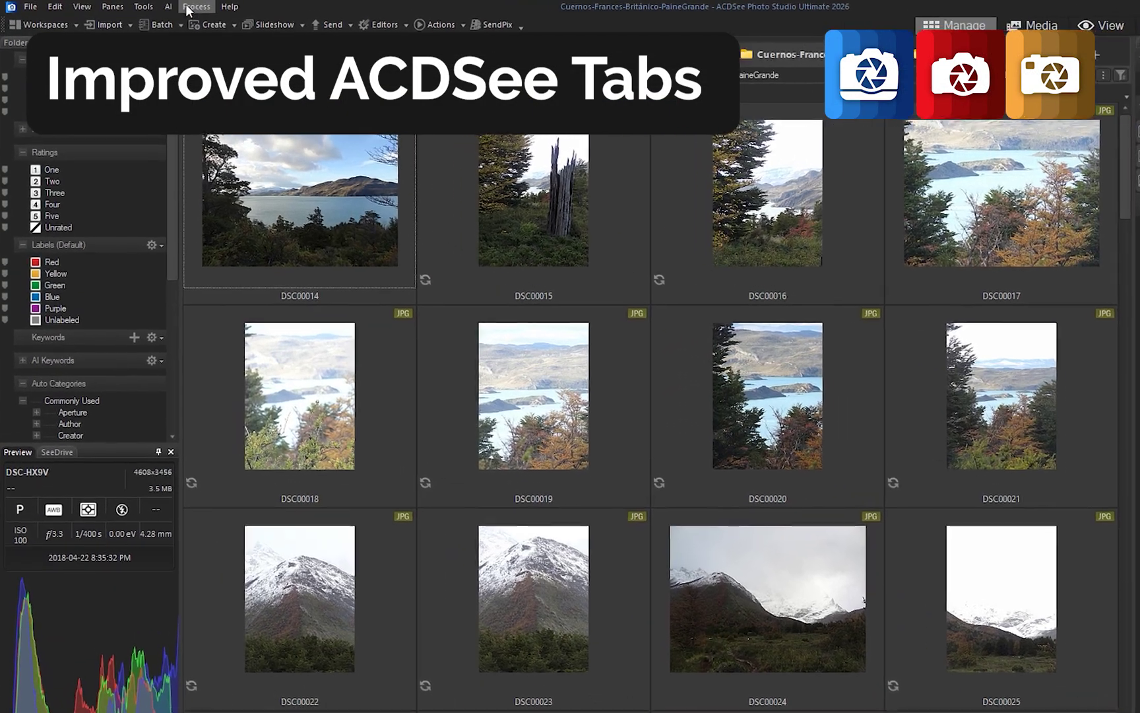
left_click(119, 6)
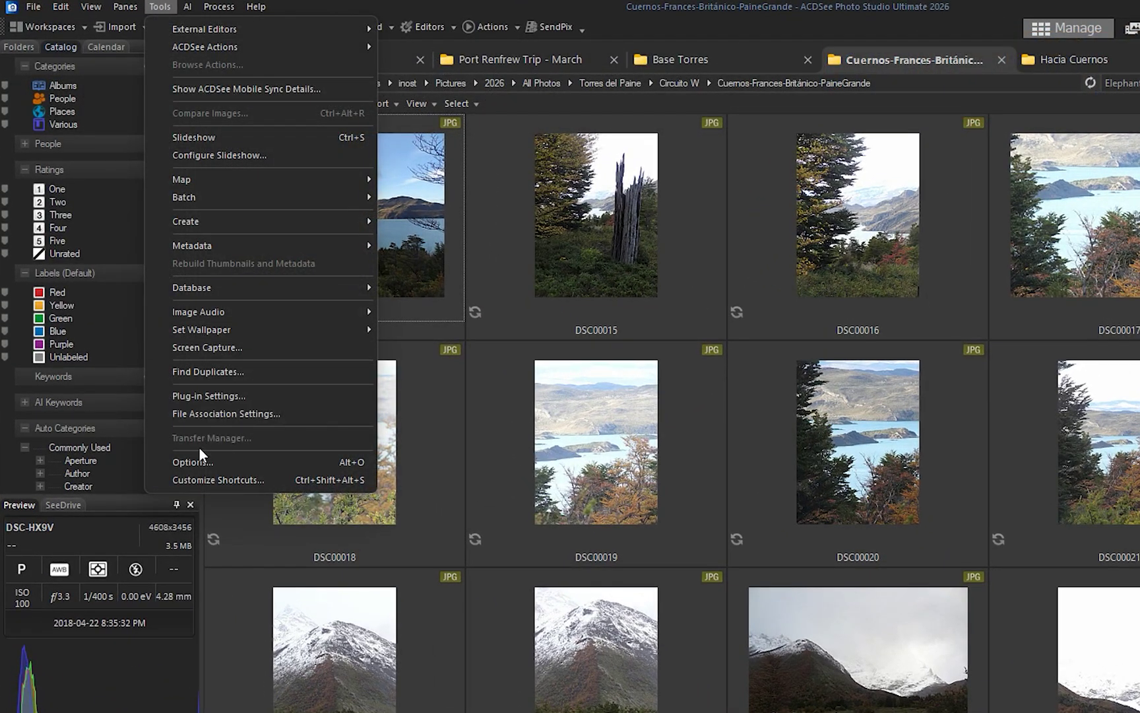
left_click(193, 462)
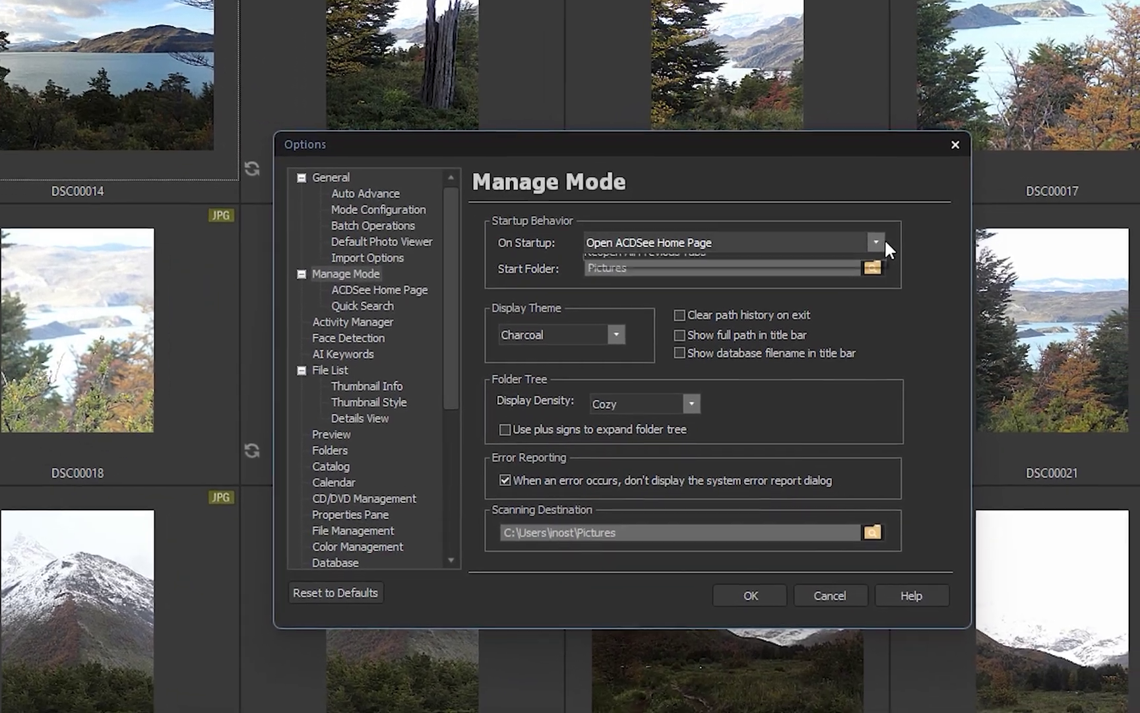
left_click(906, 280)
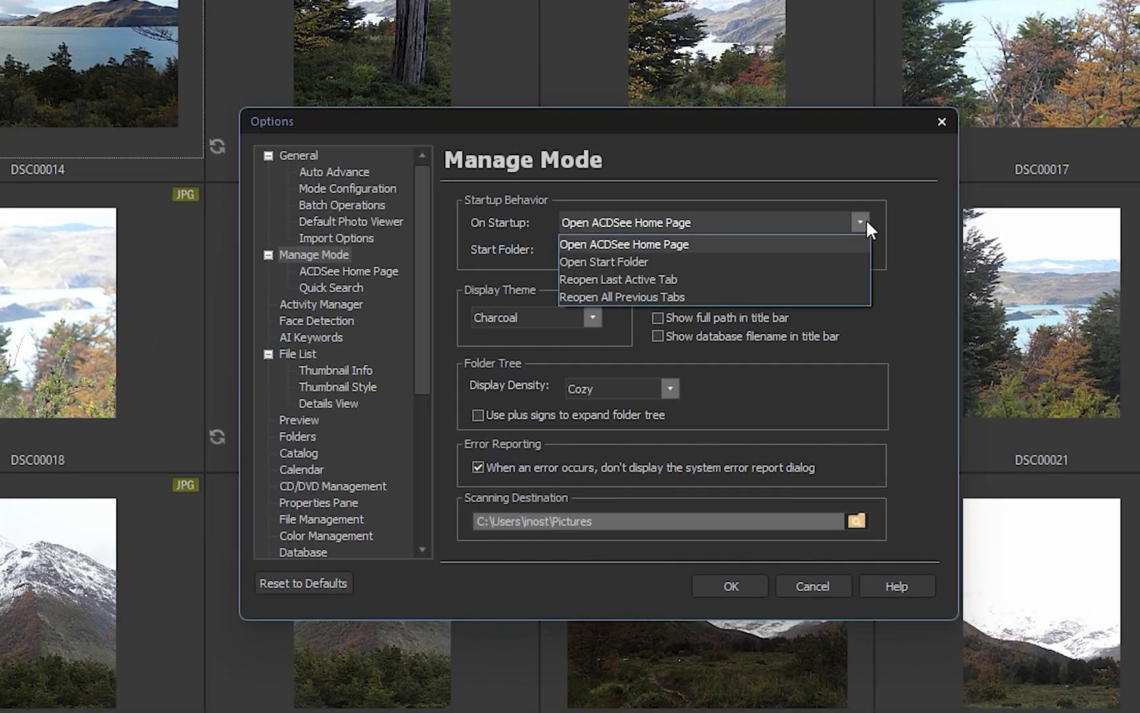
left_click(749, 296)
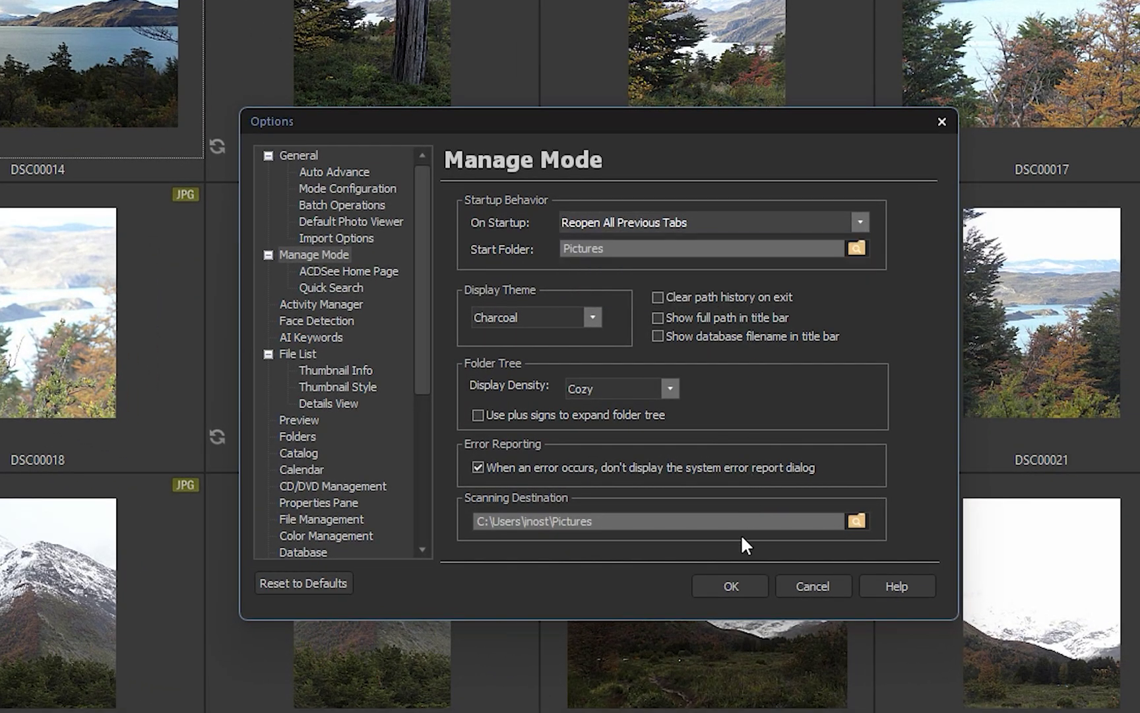
left_click(726, 586)
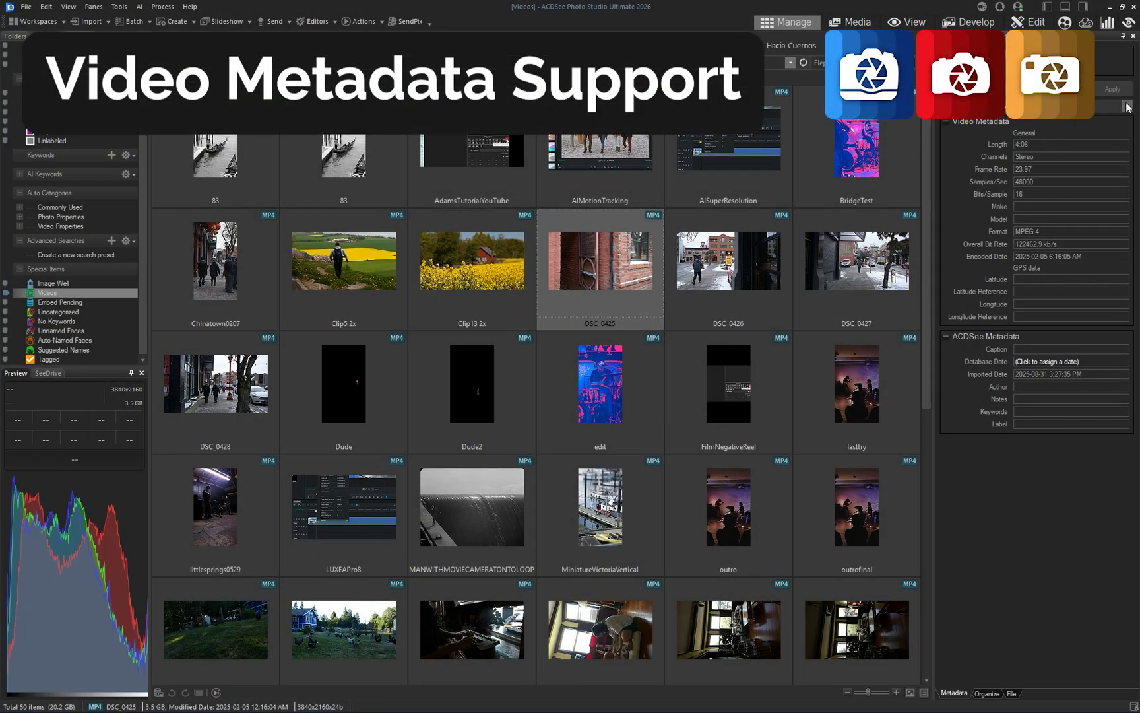
Switch Properties to All Video Metadata and review clips DSC_0426, DSC_0427 and DSC_0428
left_click(1127, 107)
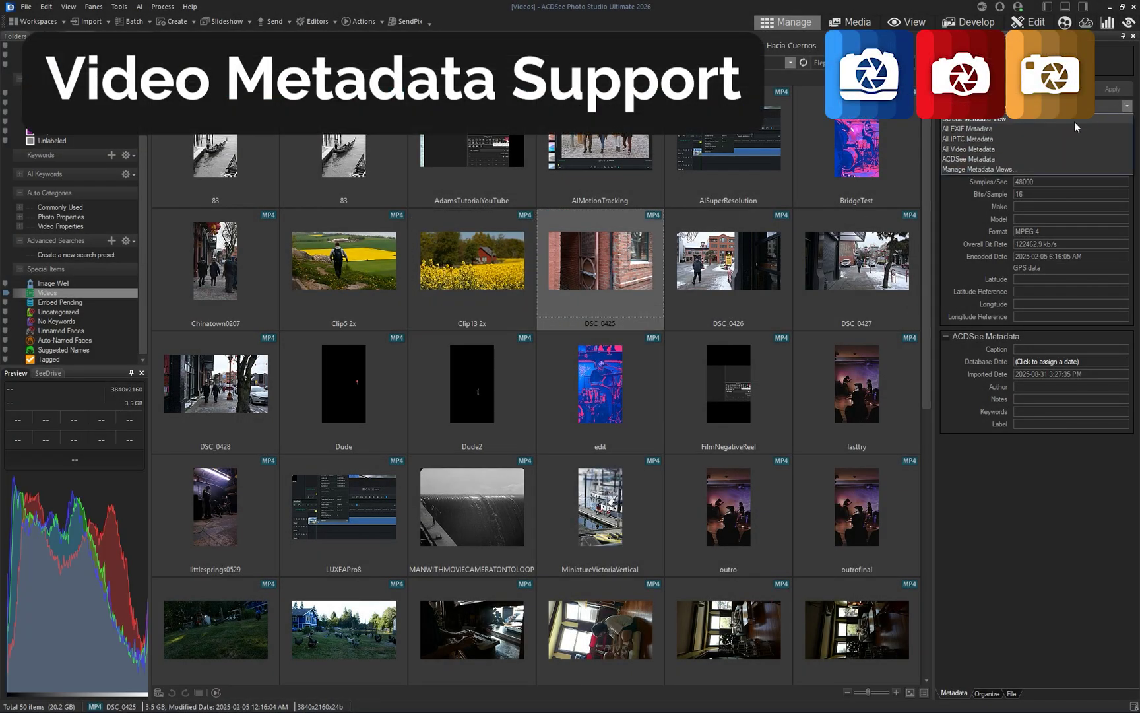
left_click(990, 149)
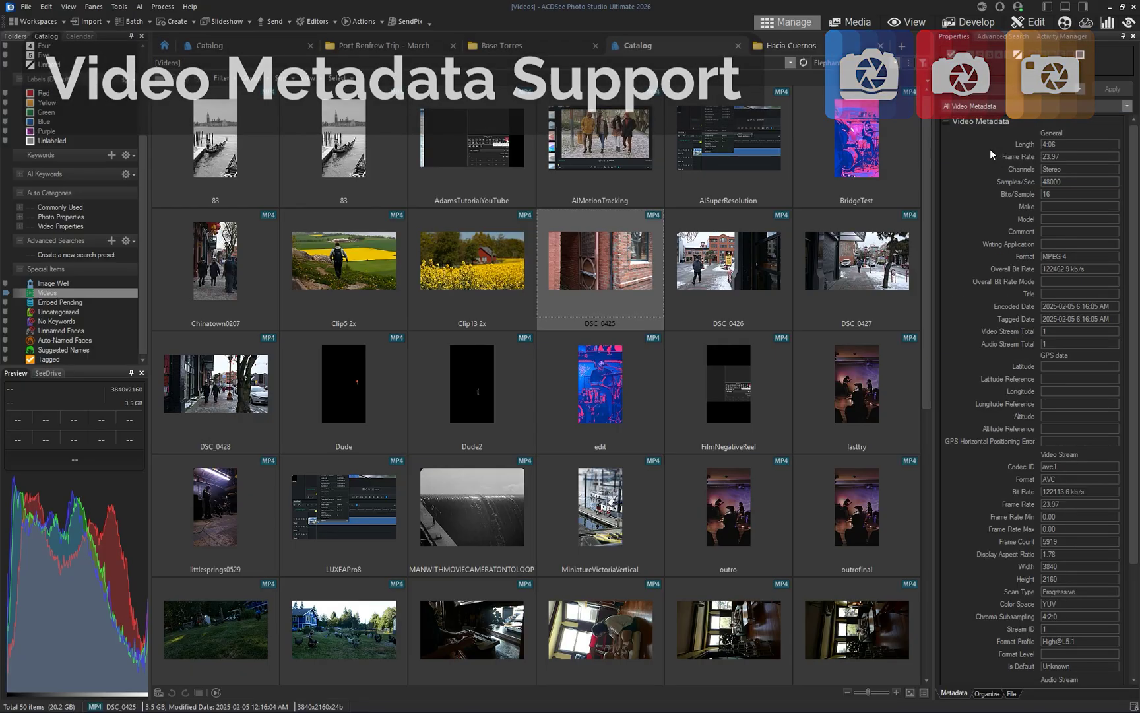
scroll(1133, 312, "down", 3)
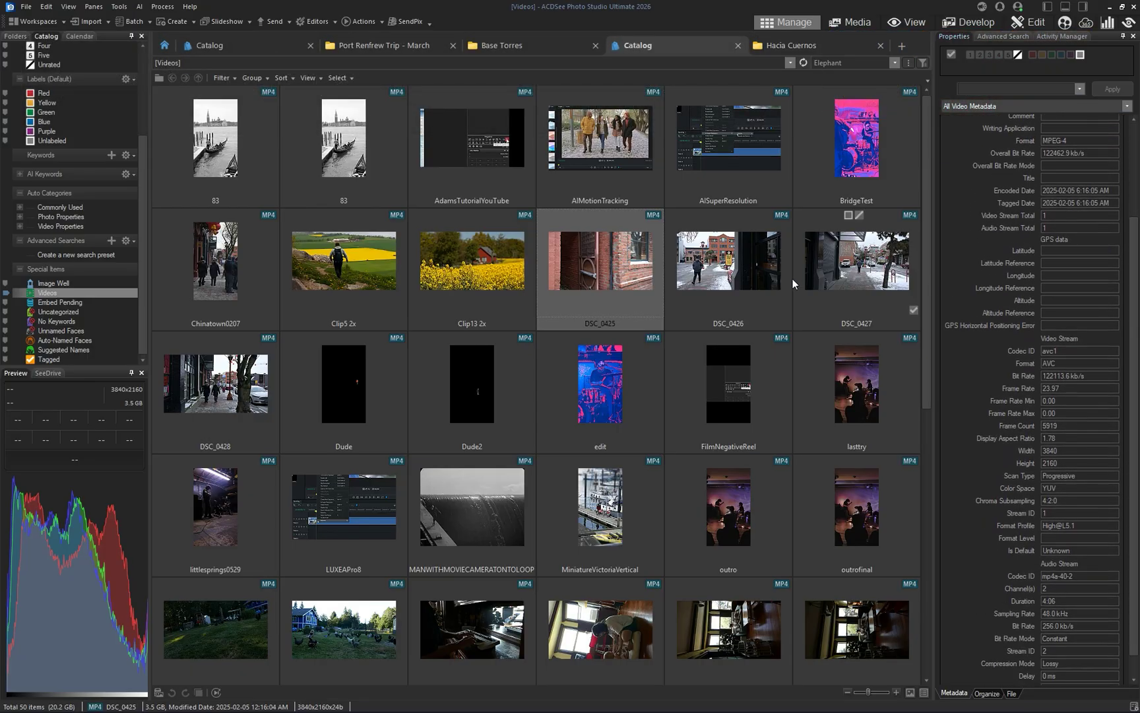
left_click(765, 277)
left_click(828, 287)
left_click(217, 399)
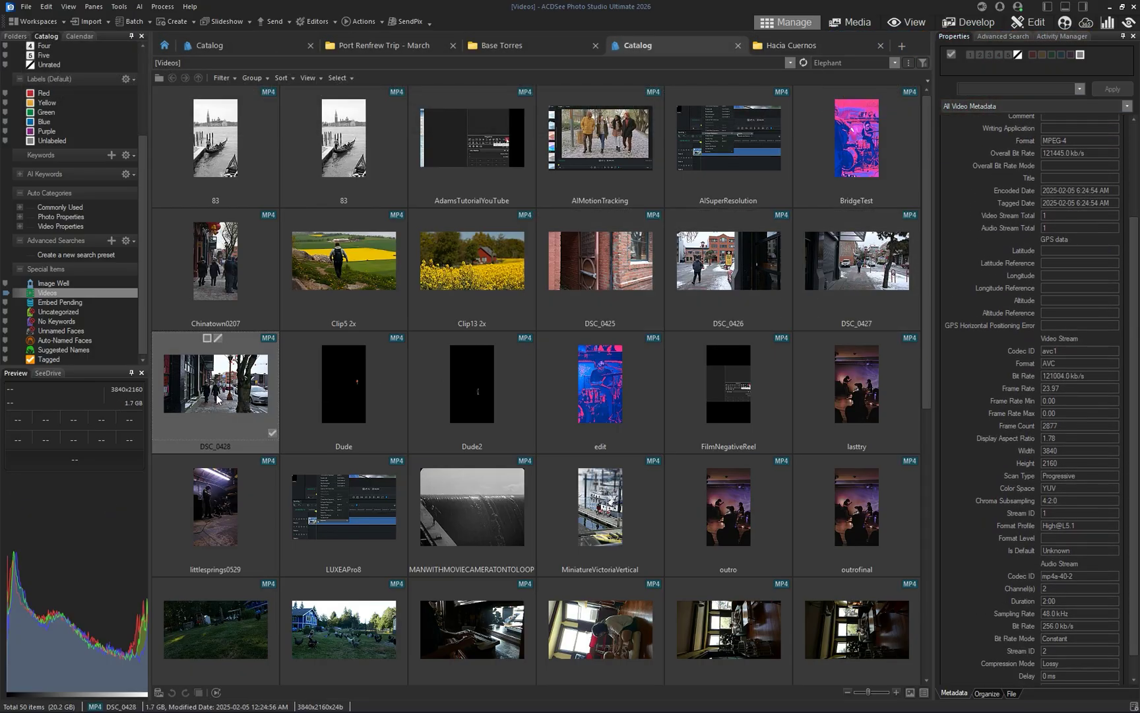
Expand Video Properties > Resolution and filter the videos by 4K, 8K, then 1080p
left_click(20, 226)
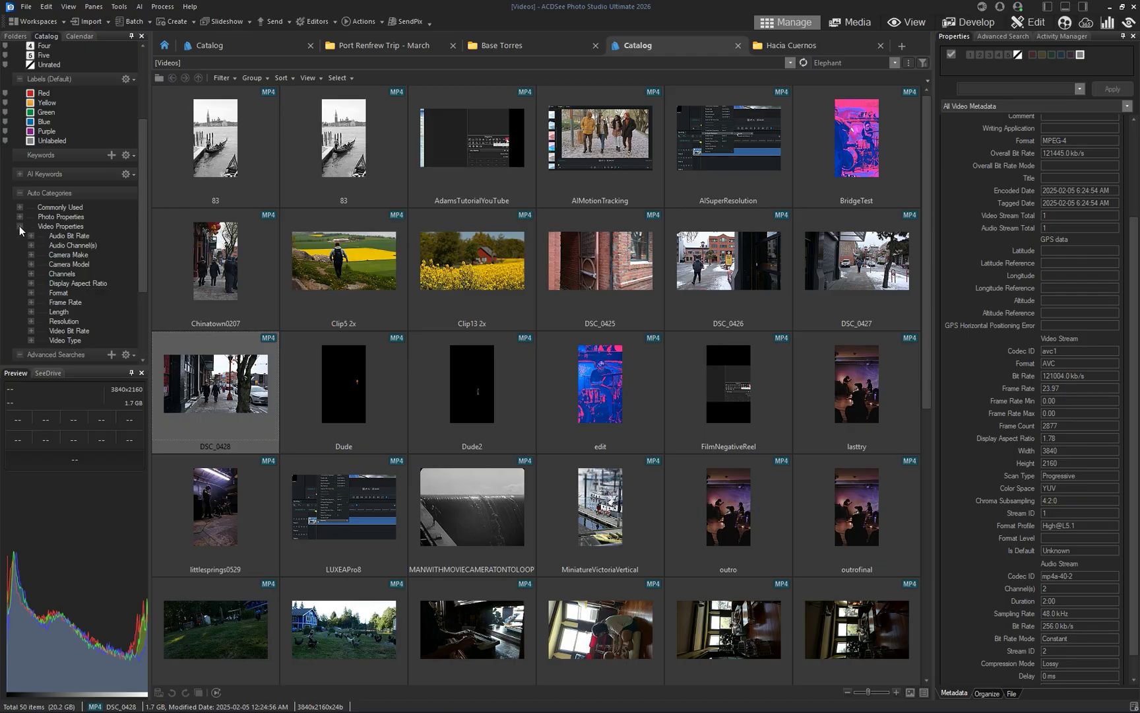
scroll(136, 273, "down", 1)
left_click(31, 283)
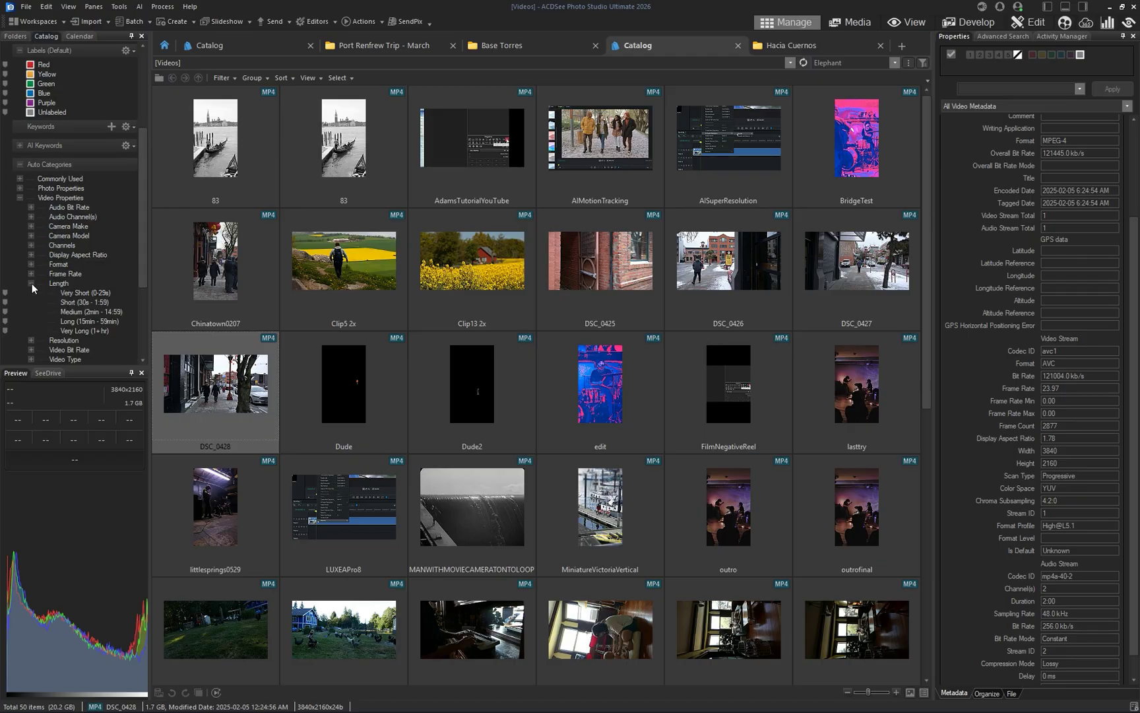
scroll(142, 280, "down", 2)
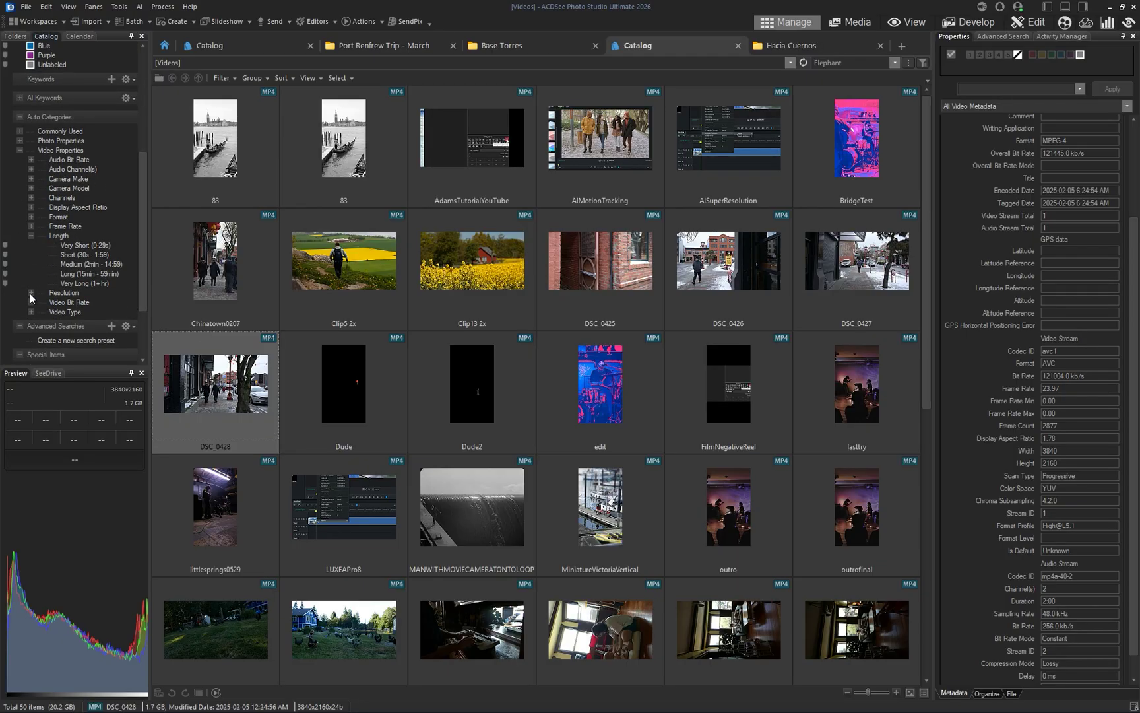
left_click(31, 292)
scroll(142, 293, "down", 3)
left_click(65, 283)
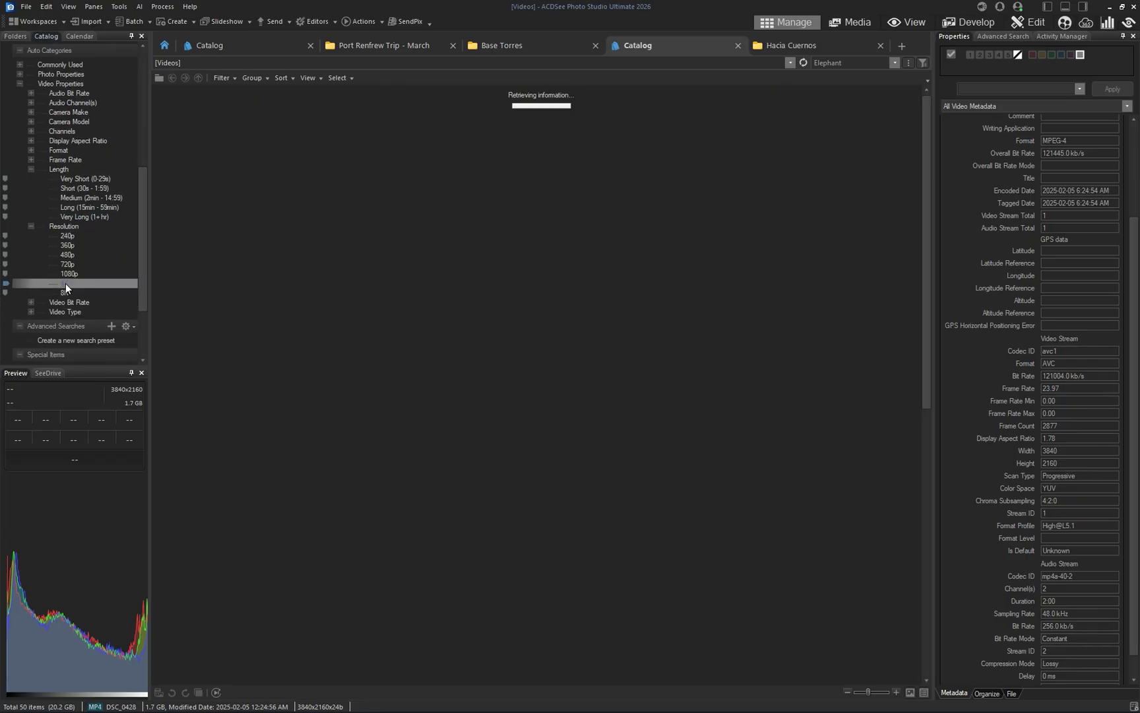
left_click(68, 294)
left_click(66, 273)
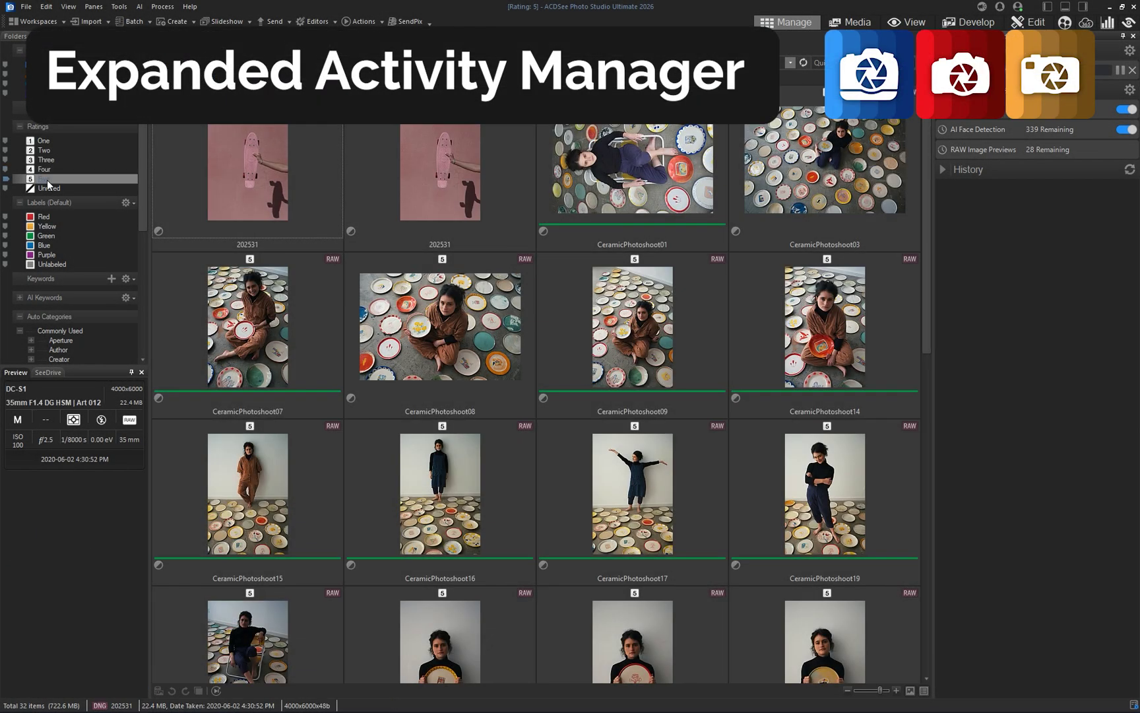
Filter to the Red and Yellow labelled photos and start their background JPG conversion
left_click(45, 216)
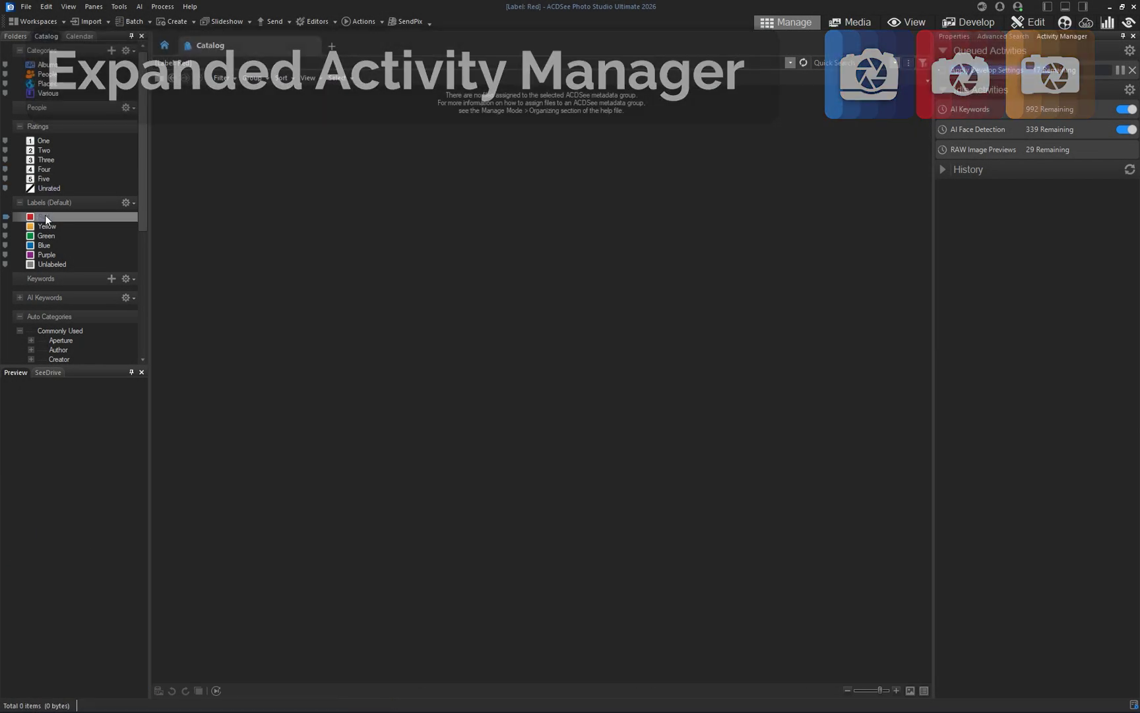
left_click(46, 226)
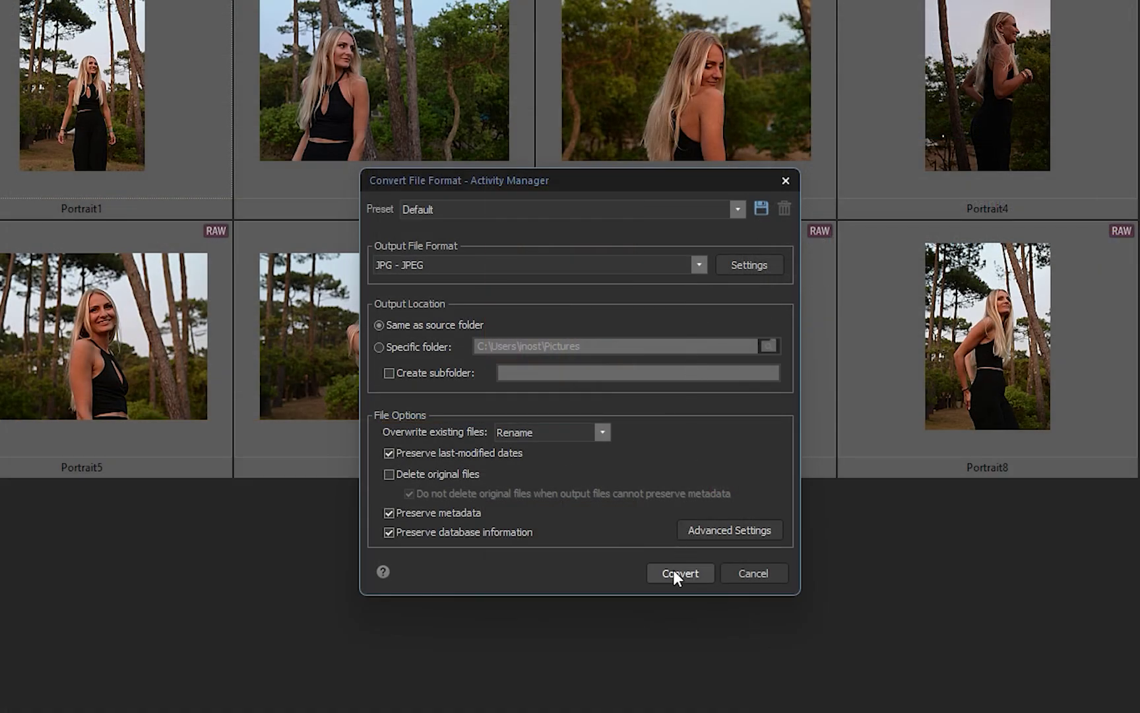
left_click(674, 571)
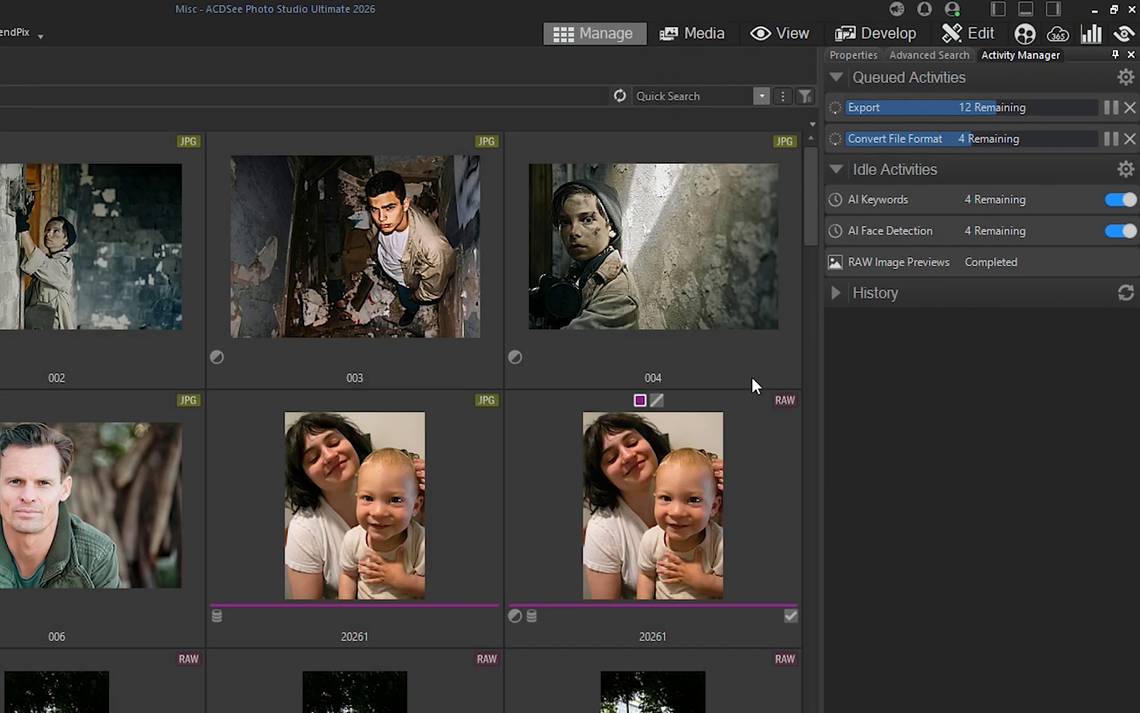
left_click_drag(807, 230, 790, 347)
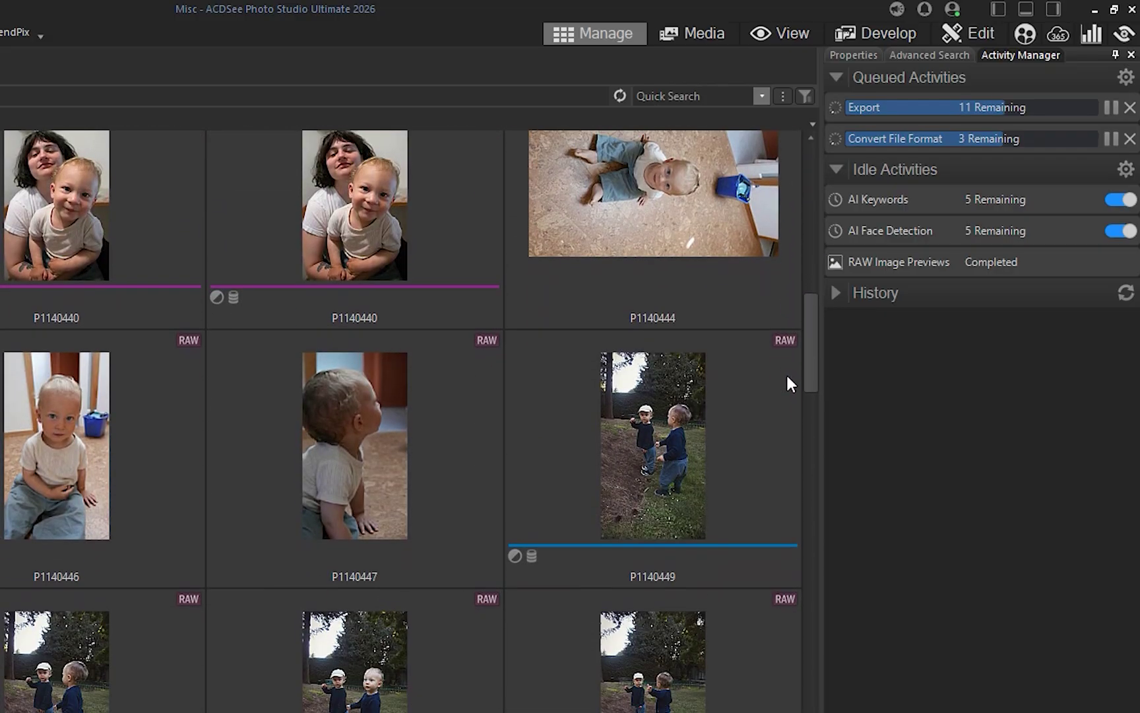
scroll(789, 396, "down", 5)
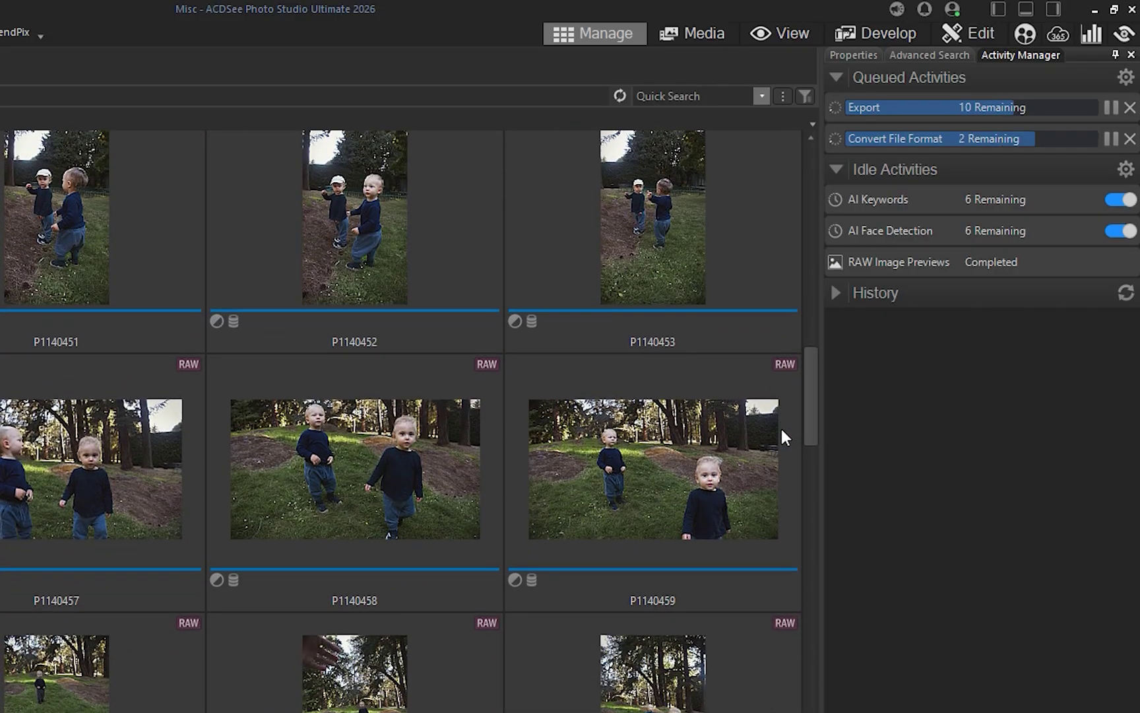
scroll(785, 409, "up", 6)
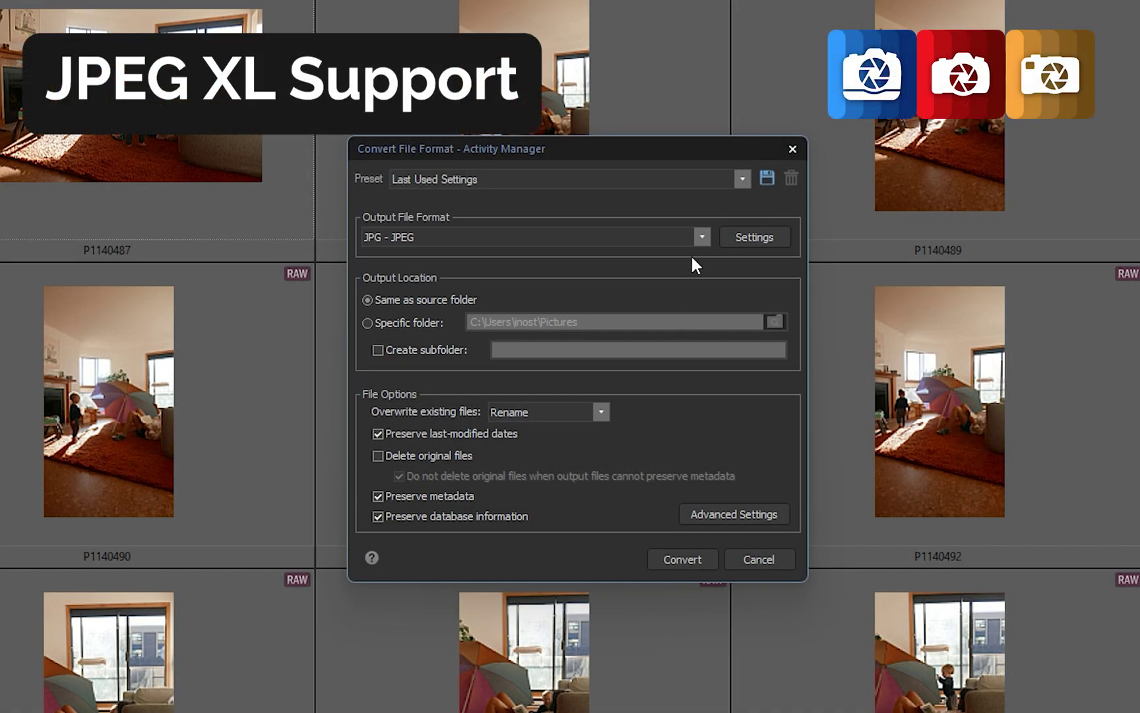
Convert the photos to JXL - JPEG XL at quality 100 with lossless compression
left_click(699, 239)
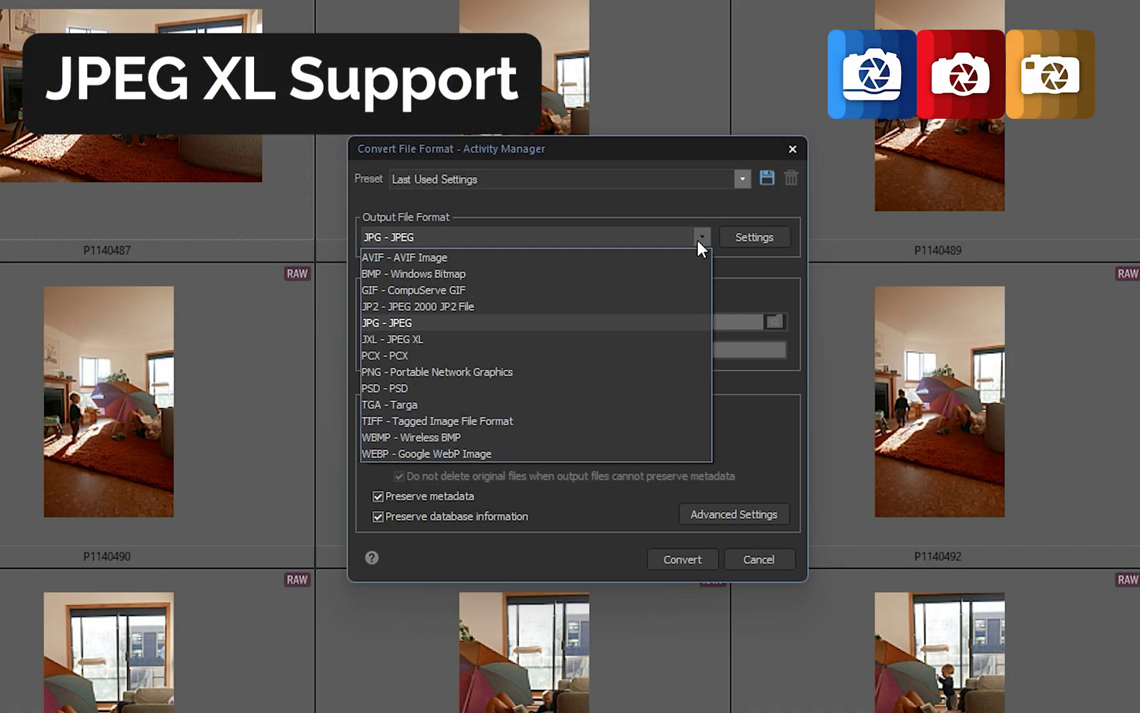
left_click(535, 338)
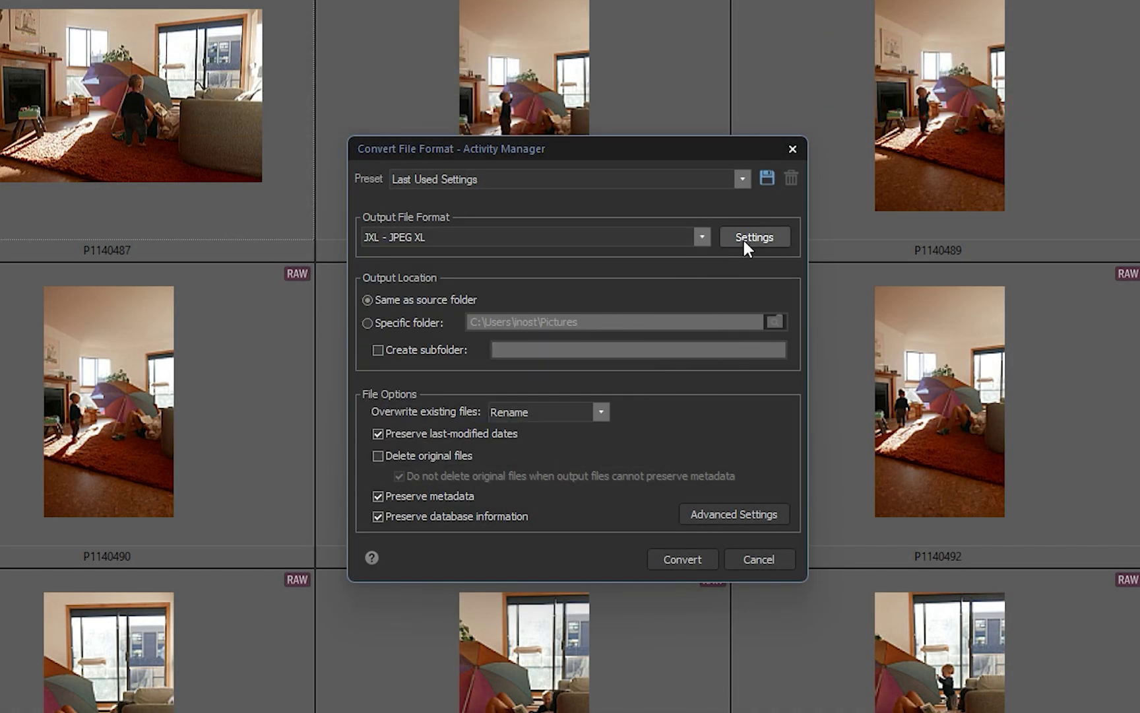
left_click(745, 242)
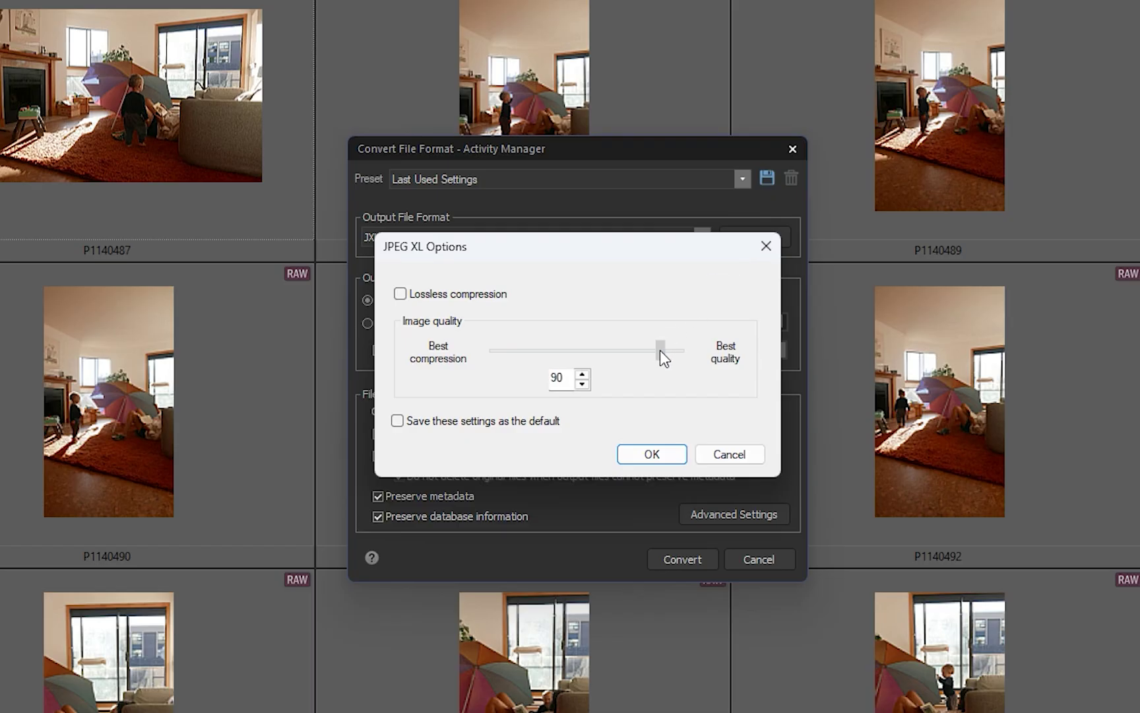
left_click_drag(661, 350, 690, 355)
left_click(400, 293)
left_click(647, 460)
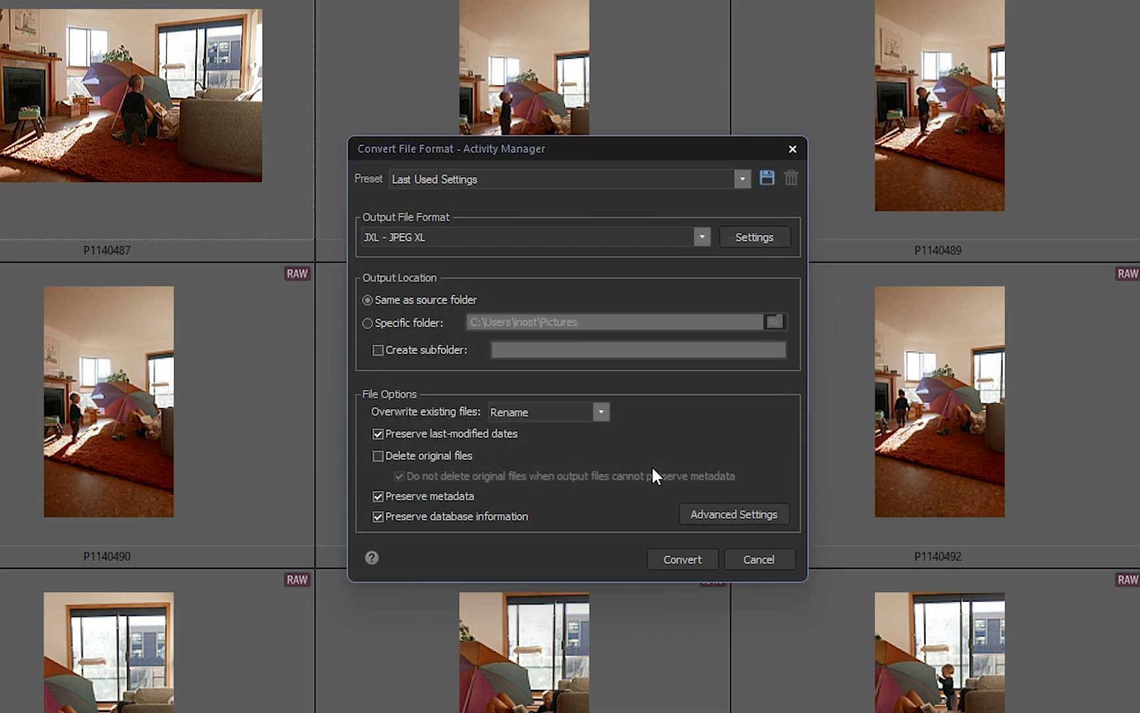
left_click(686, 559)
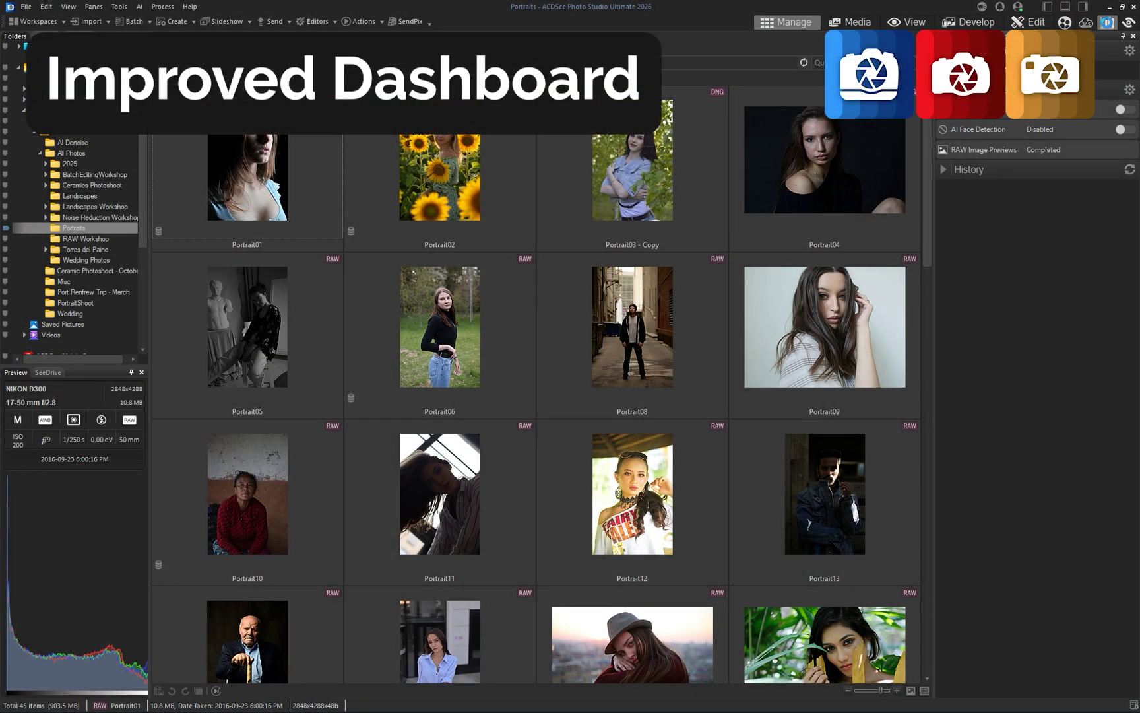
Review the Dashboard's Database, Cameras and Files statistics, including the focal-length donut chart
left_click(1107, 22)
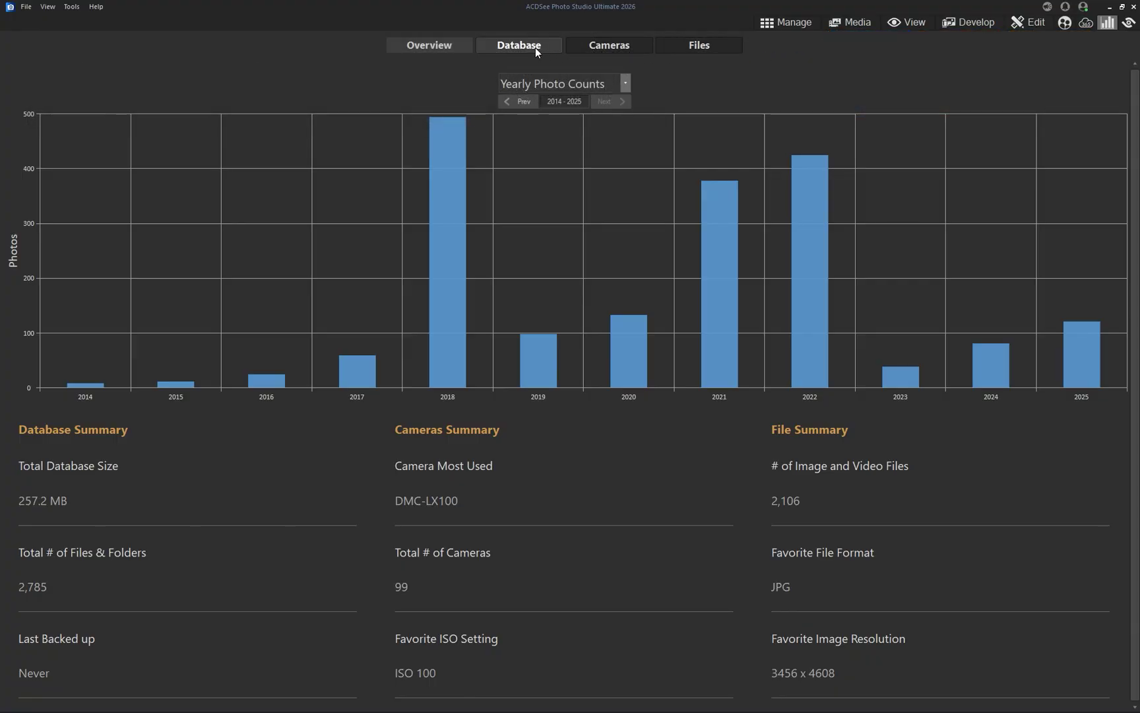
left_click(535, 47)
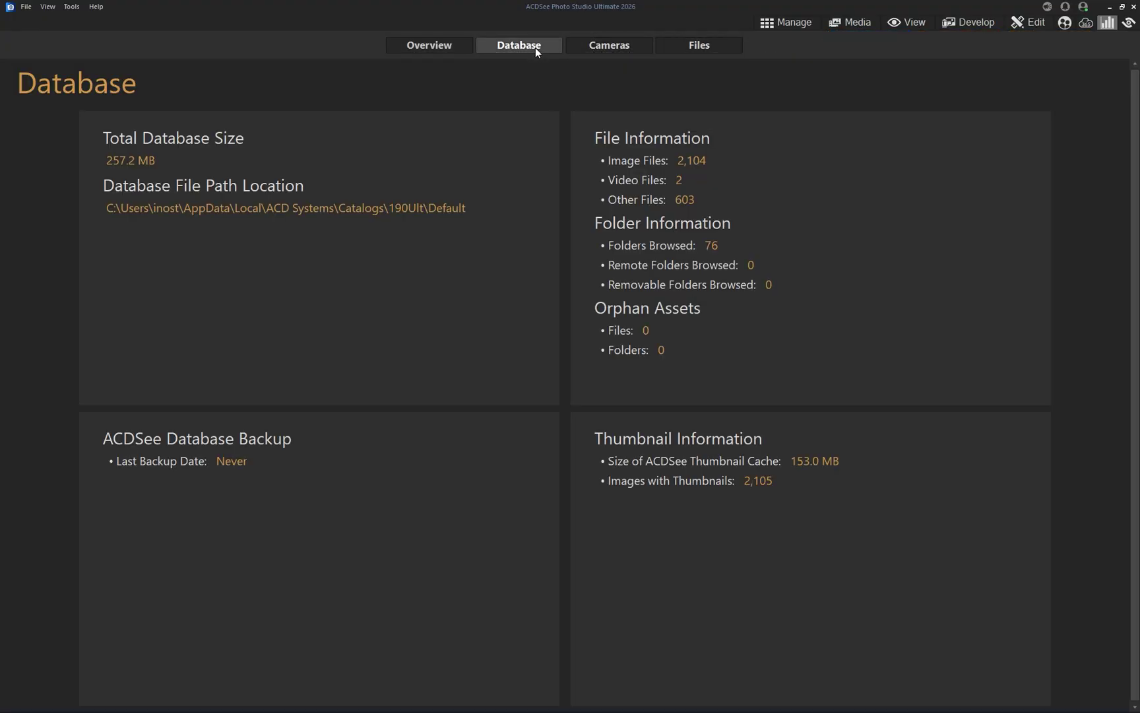
left_click(599, 46)
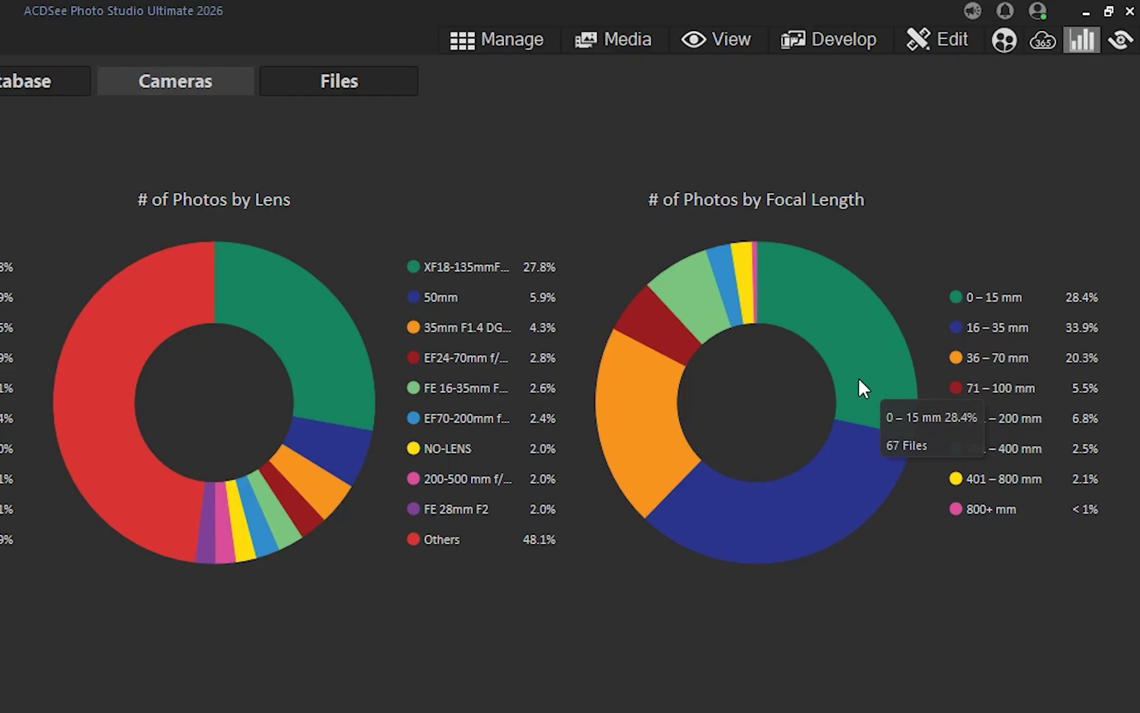
mouse_move(971, 270)
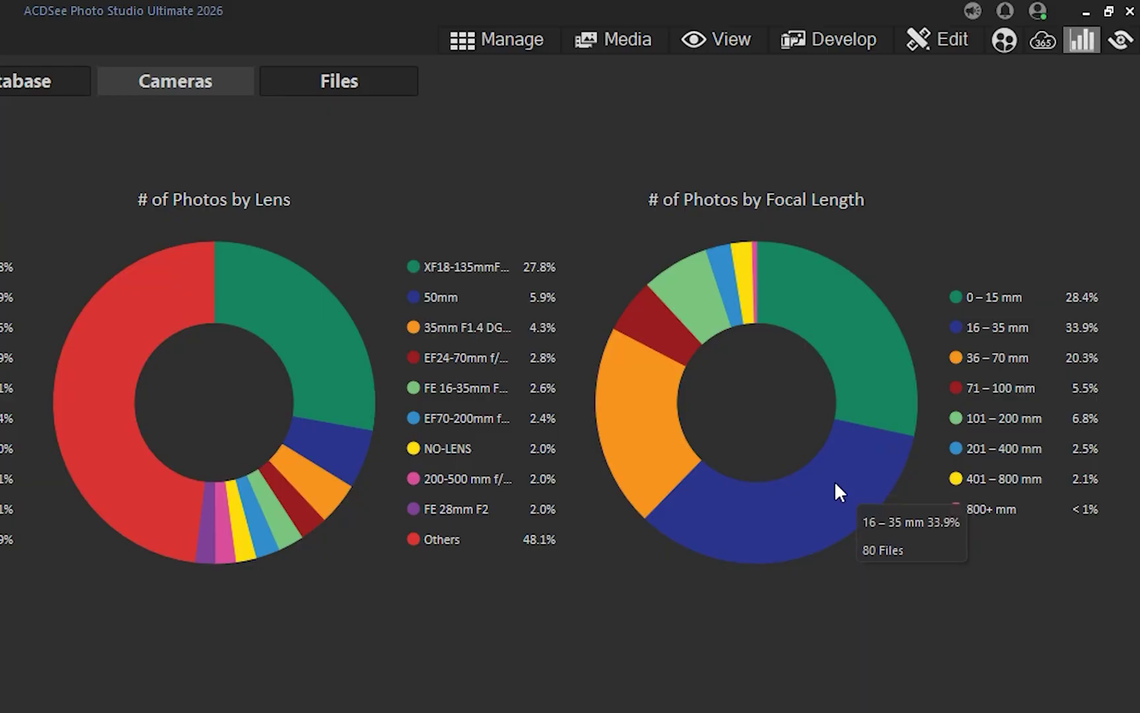
mouse_move(656, 423)
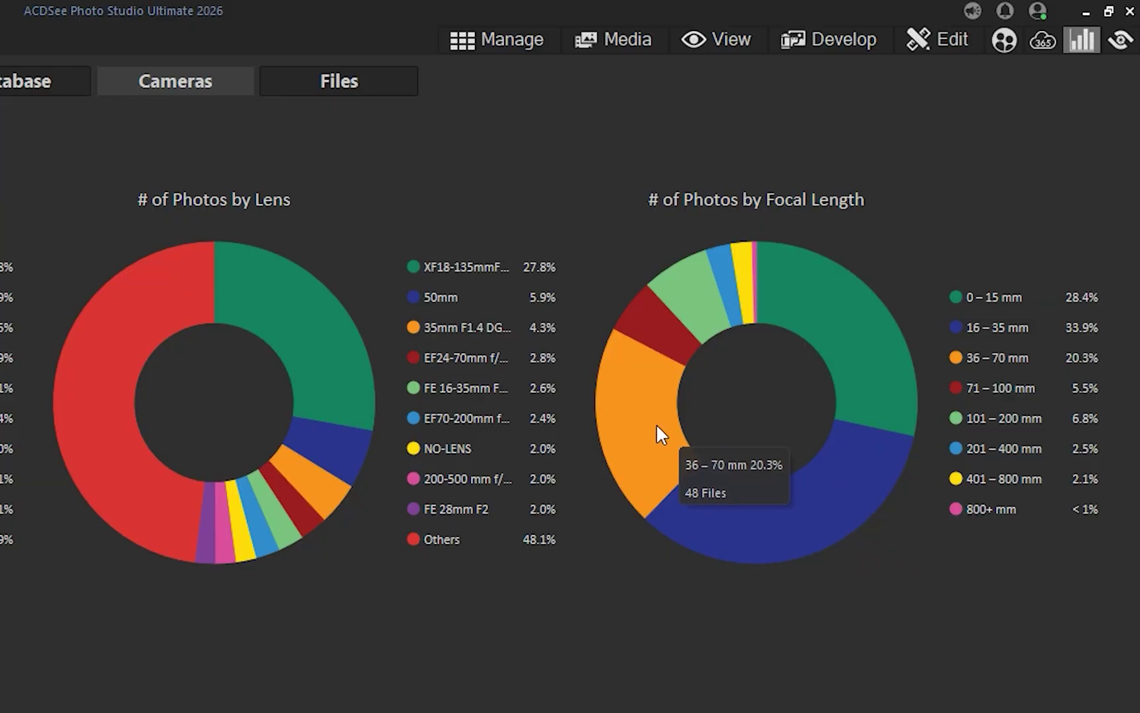
mouse_move(650, 325)
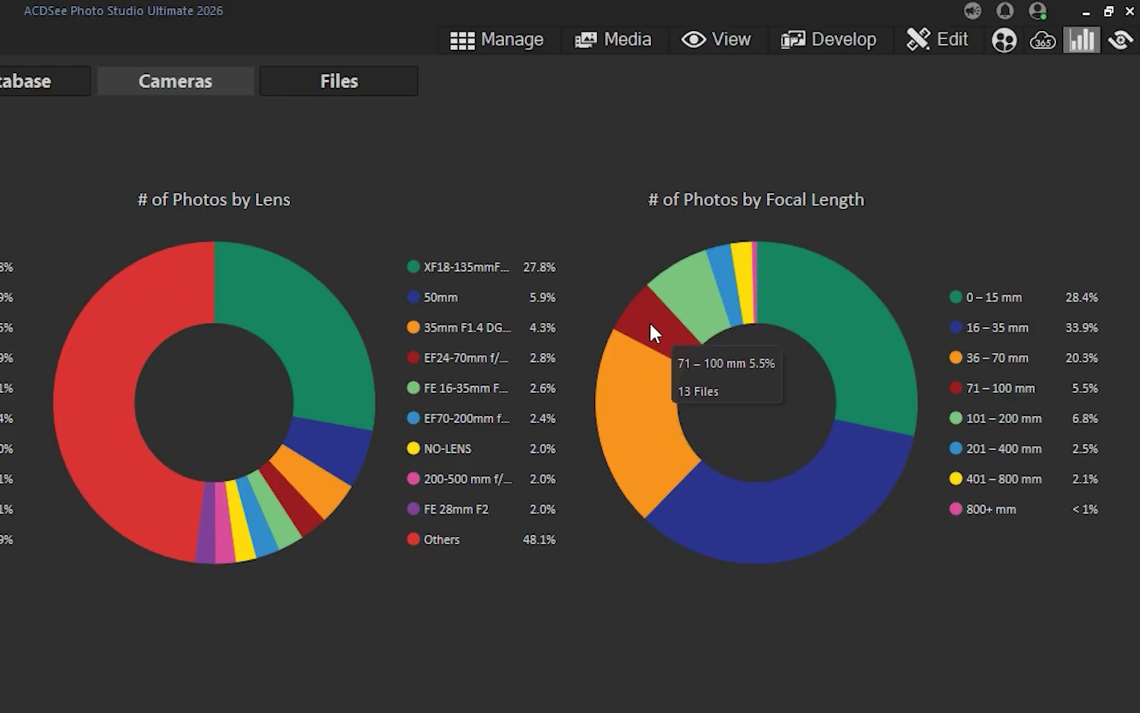
left_click(366, 70)
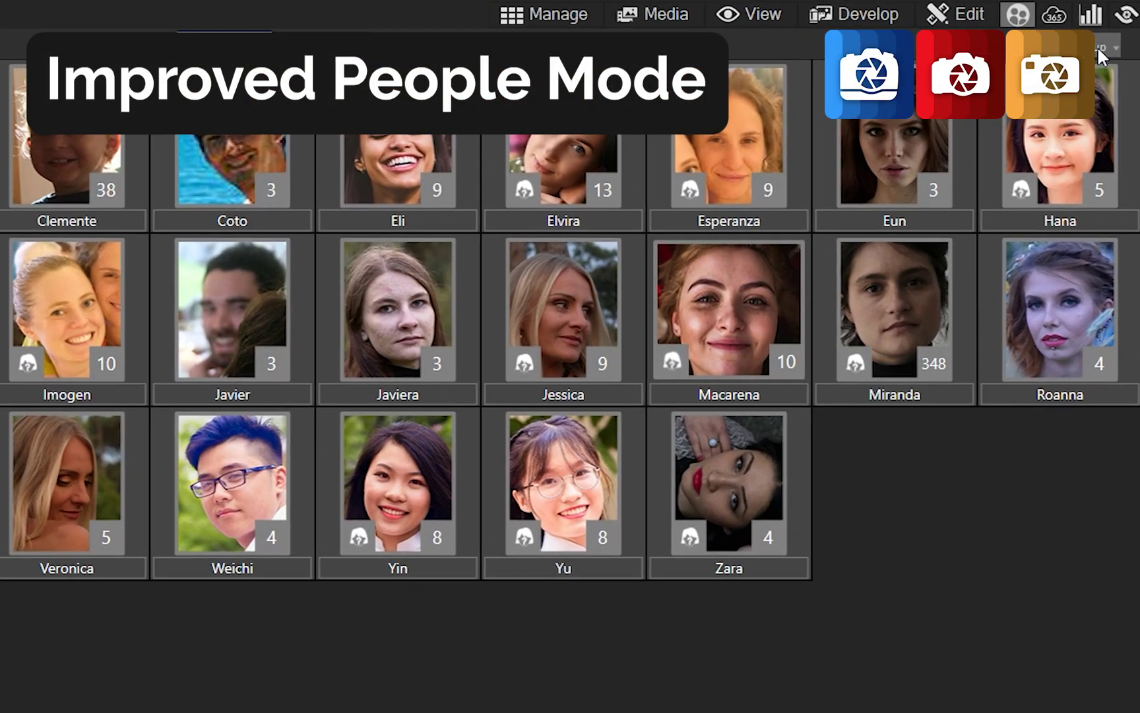
Group the people list by Name, then Face Count, and finally Suggestions
left_click(1100, 46)
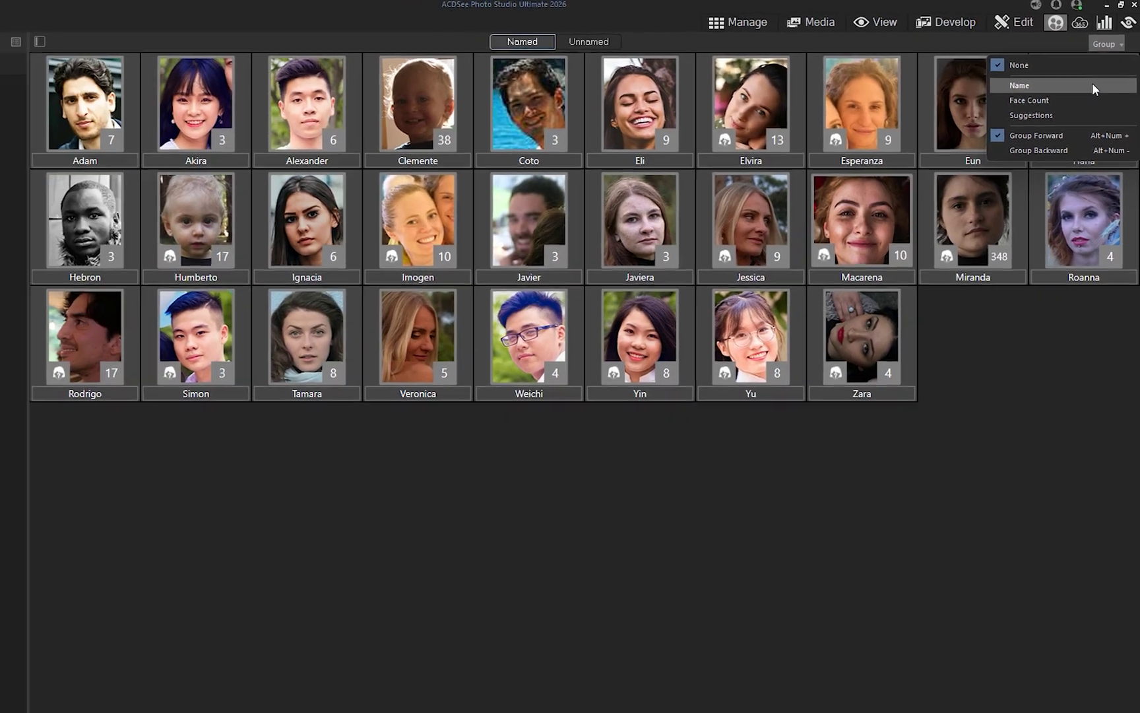
left_click(1072, 107)
left_click(1103, 44)
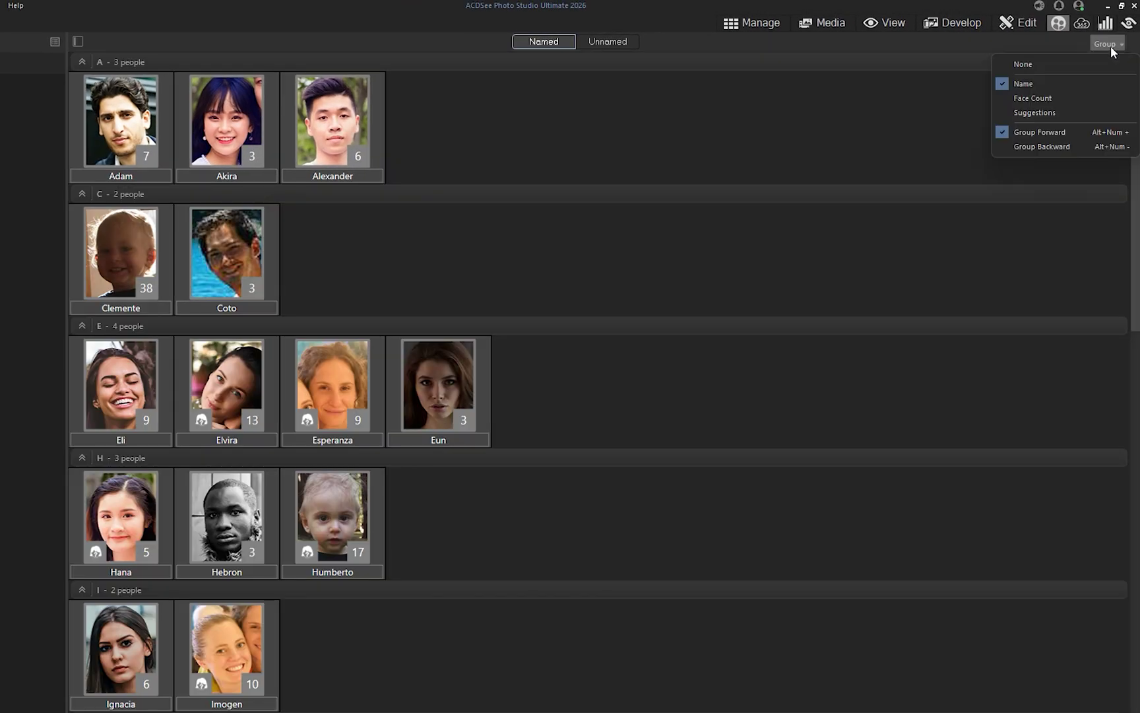
left_click(1096, 99)
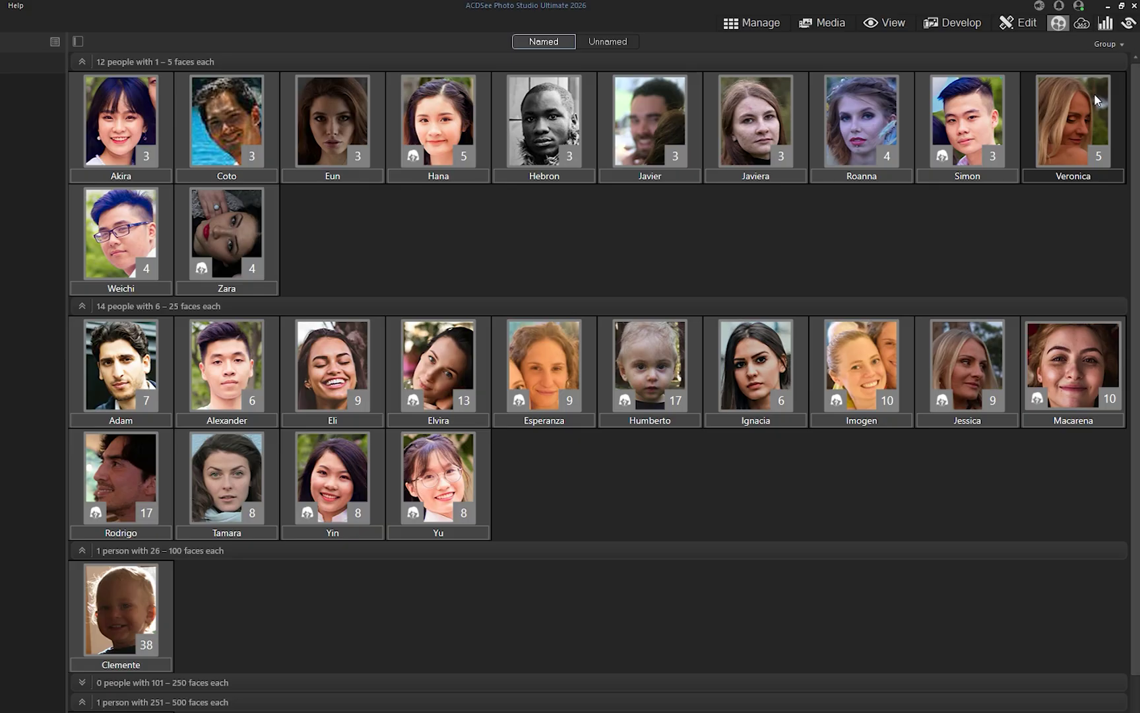
left_click(1103, 45)
left_click(1089, 109)
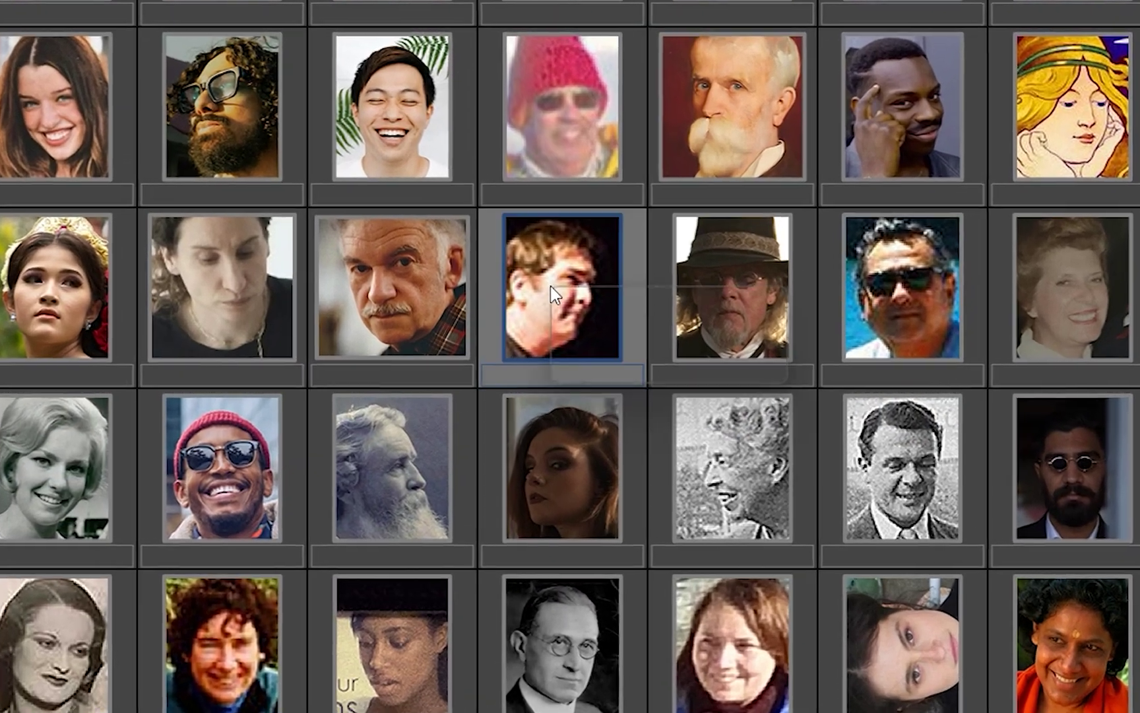
Delete the unnamed face's image with Don't ask me again checked, then open Yearbook1
right_click(552, 287)
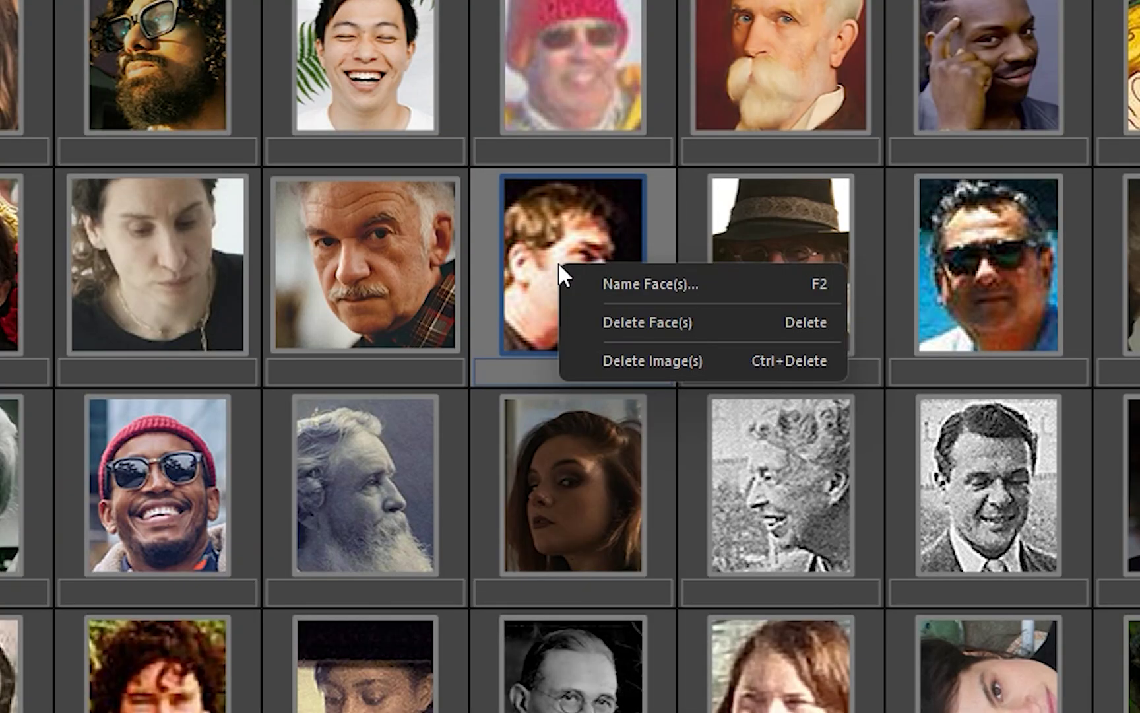
left_click(626, 361)
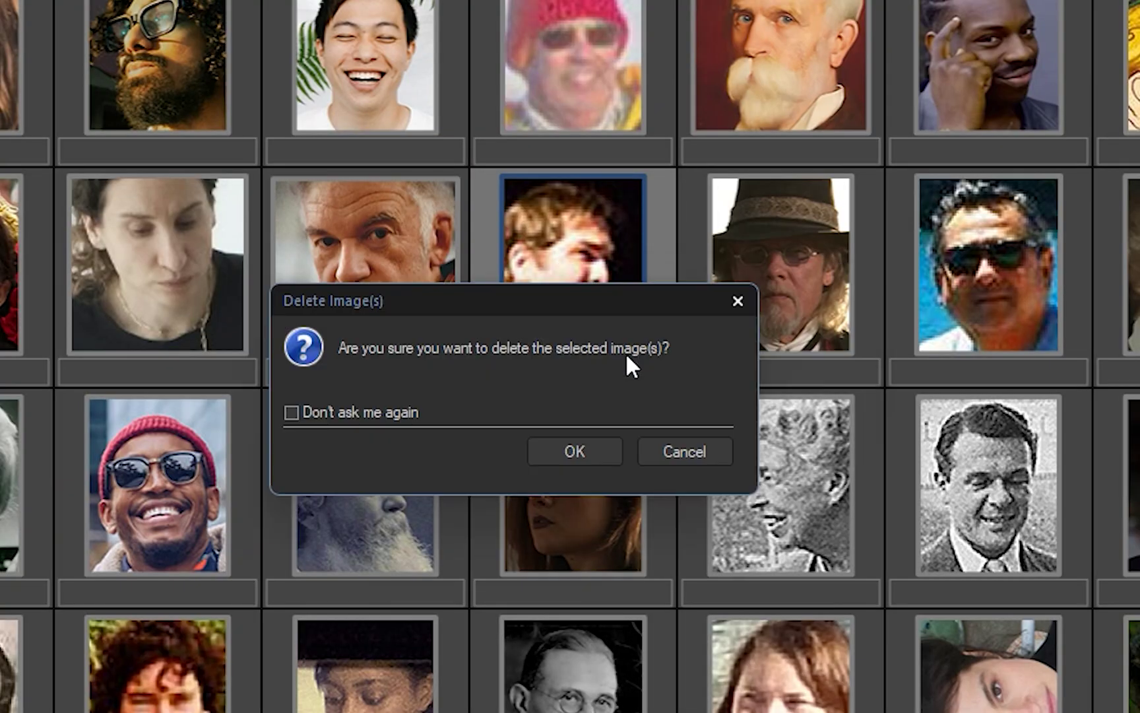
left_click(402, 413)
left_click(563, 453)
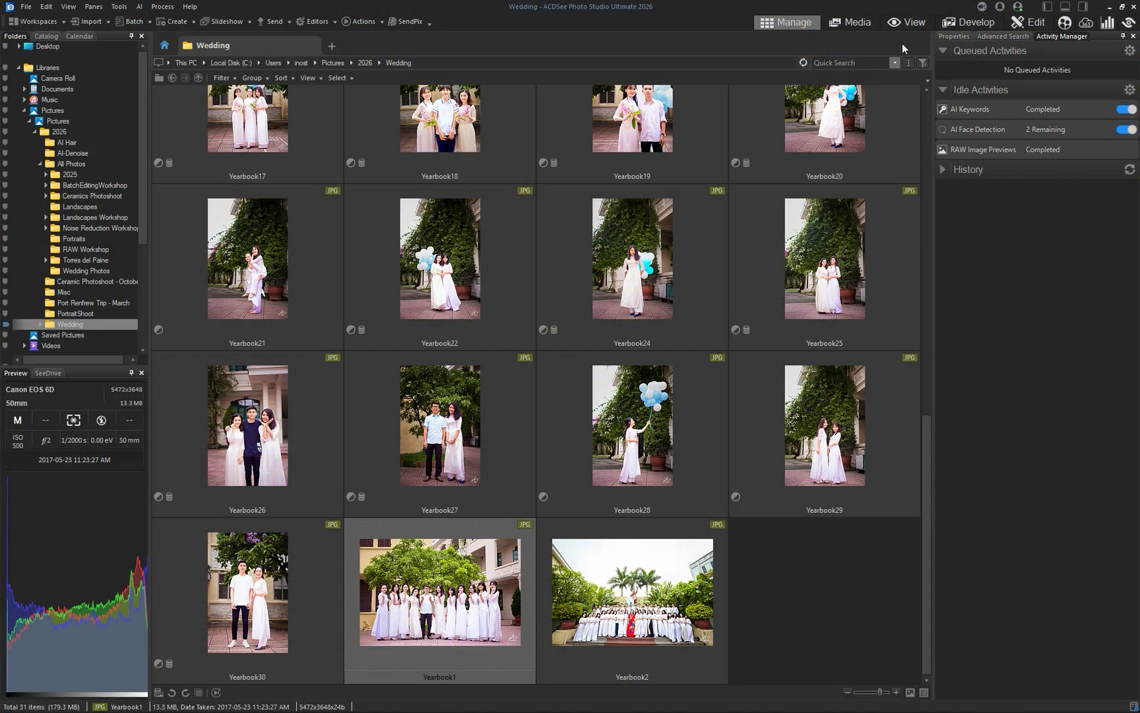
left_click(913, 25)
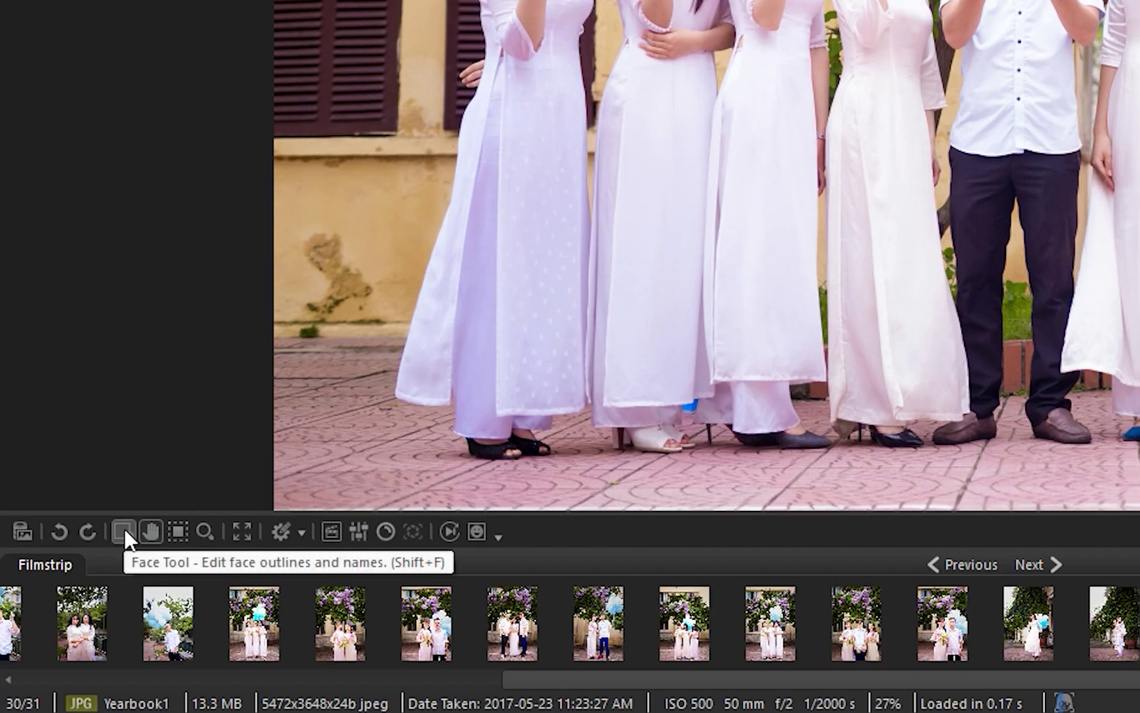
Turn on the Face Tool to outline each detected face with suggested names
left_click(123, 530)
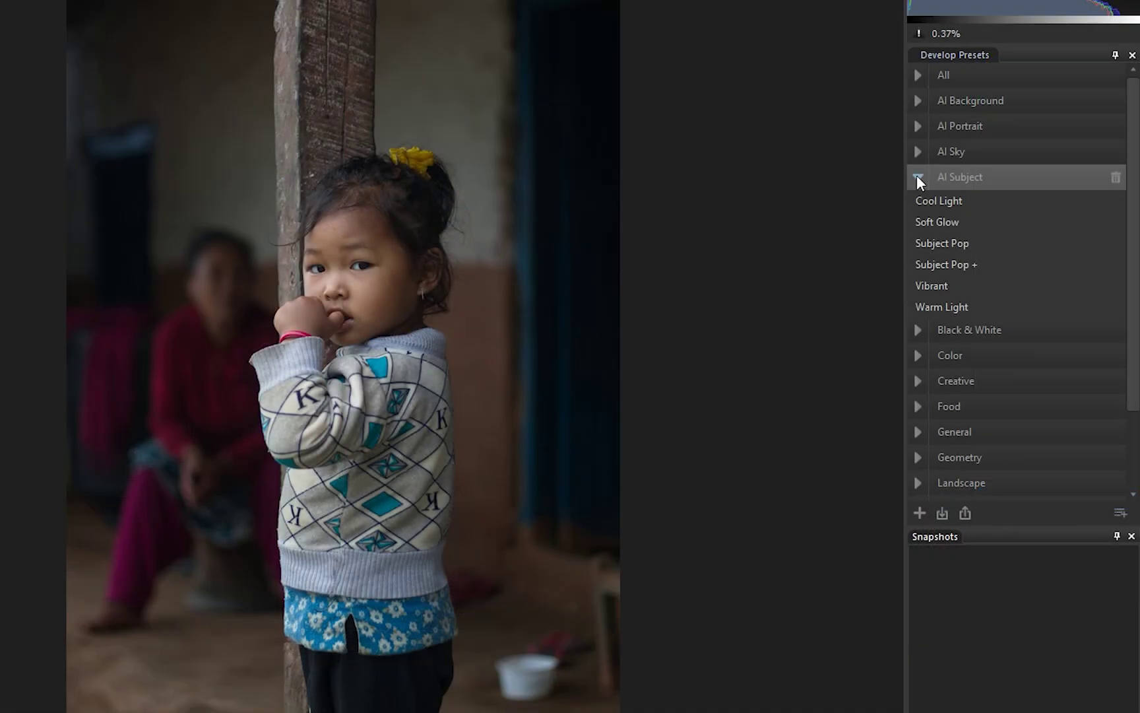
Try Subject Pop + and Find Duplicates, then apply AI Denoise at strength 76
left_click(992, 262)
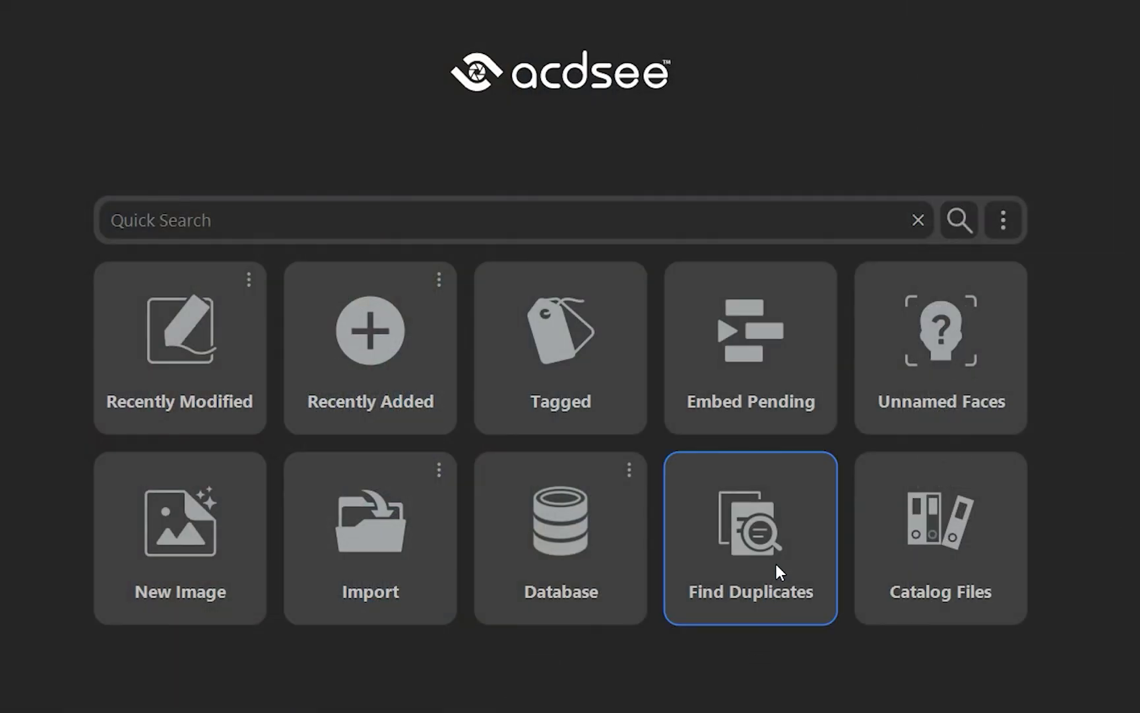
left_click(776, 568)
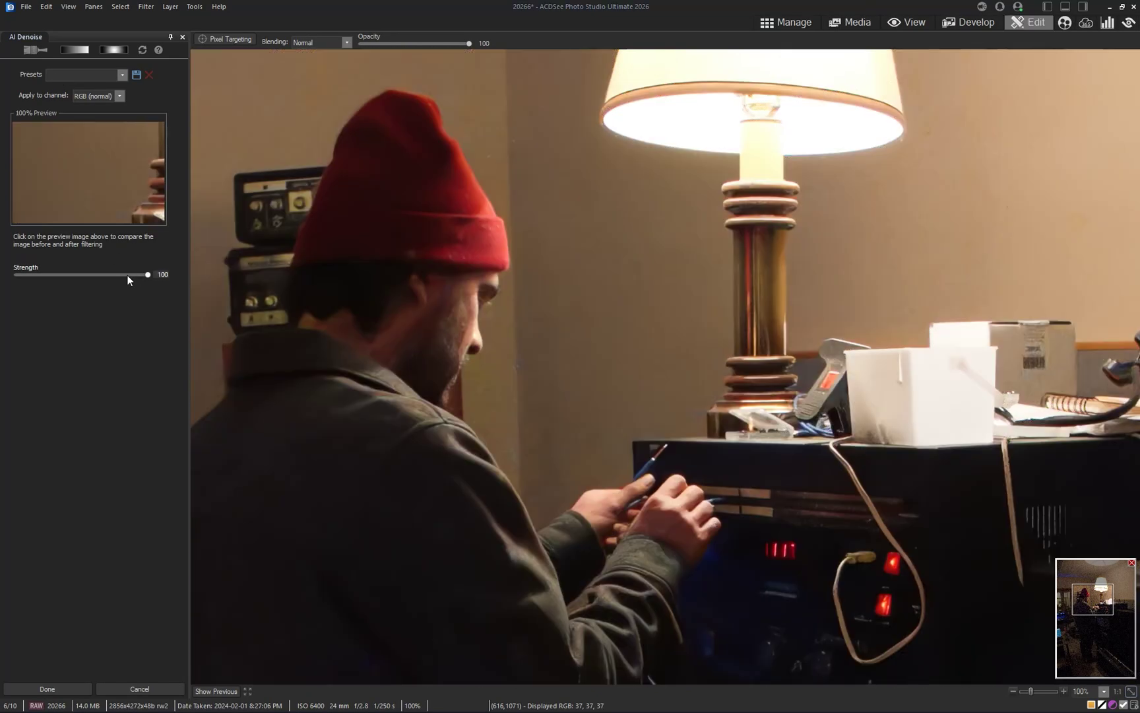
left_click_drag(127, 274, 2, 271)
left_click(60, 688)
left_click(966, 622)
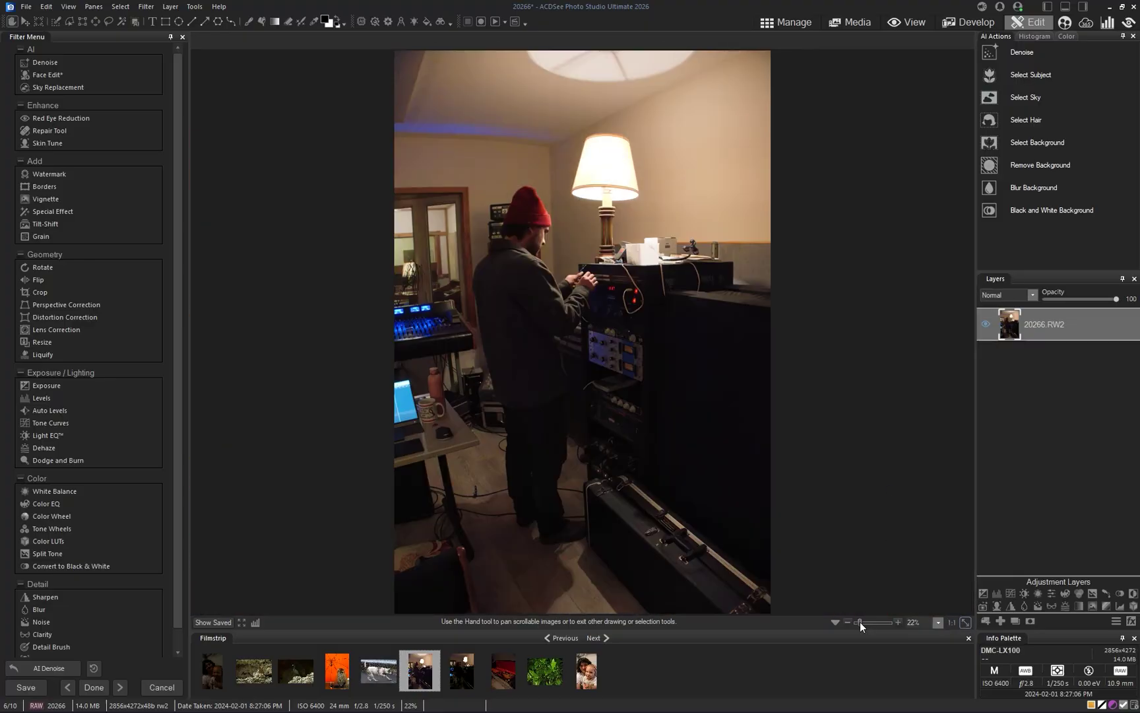